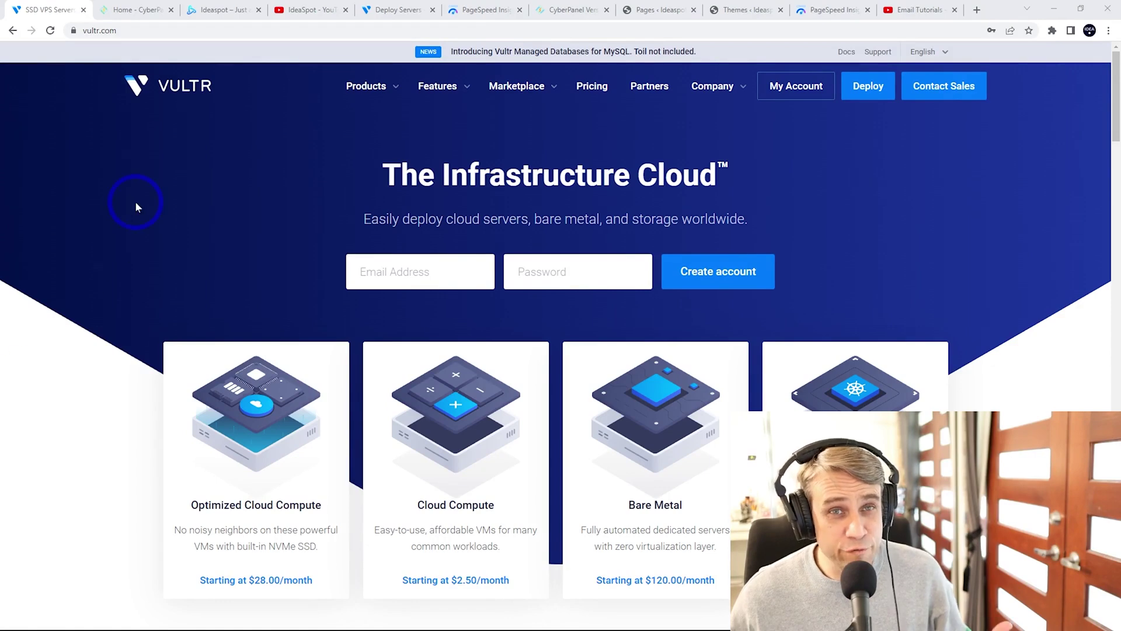
- Preview the CyberPanel dashboard, Vultr deploy page, IdeaSpot YouTube results and WordPress homepage
left_click(122, 9)
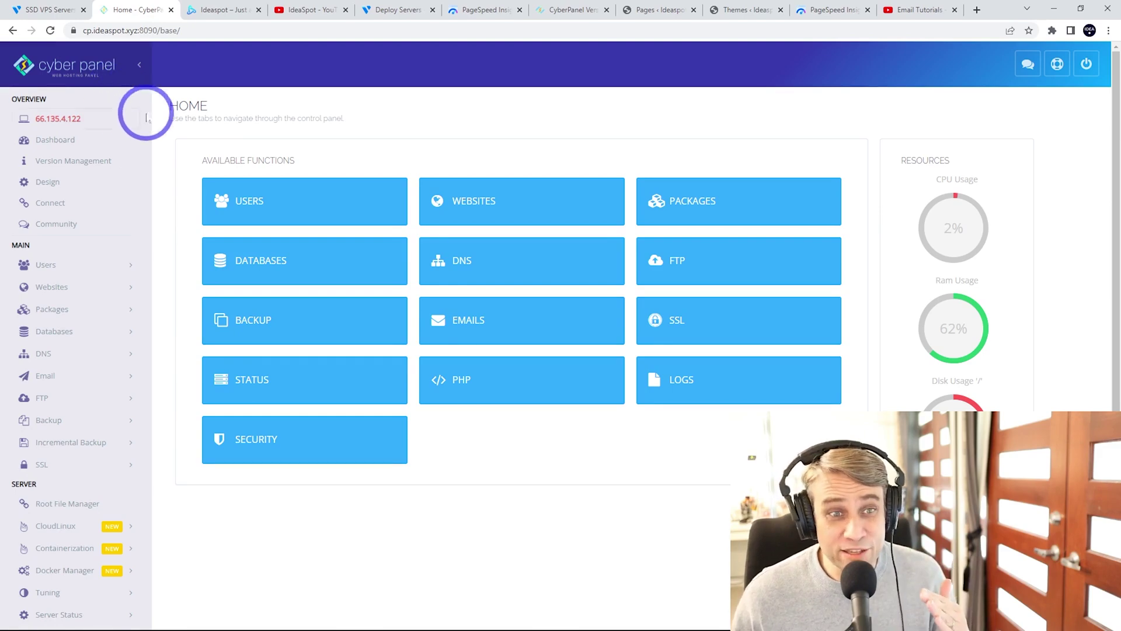
left_click(388, 11)
mouse_move(877, 243)
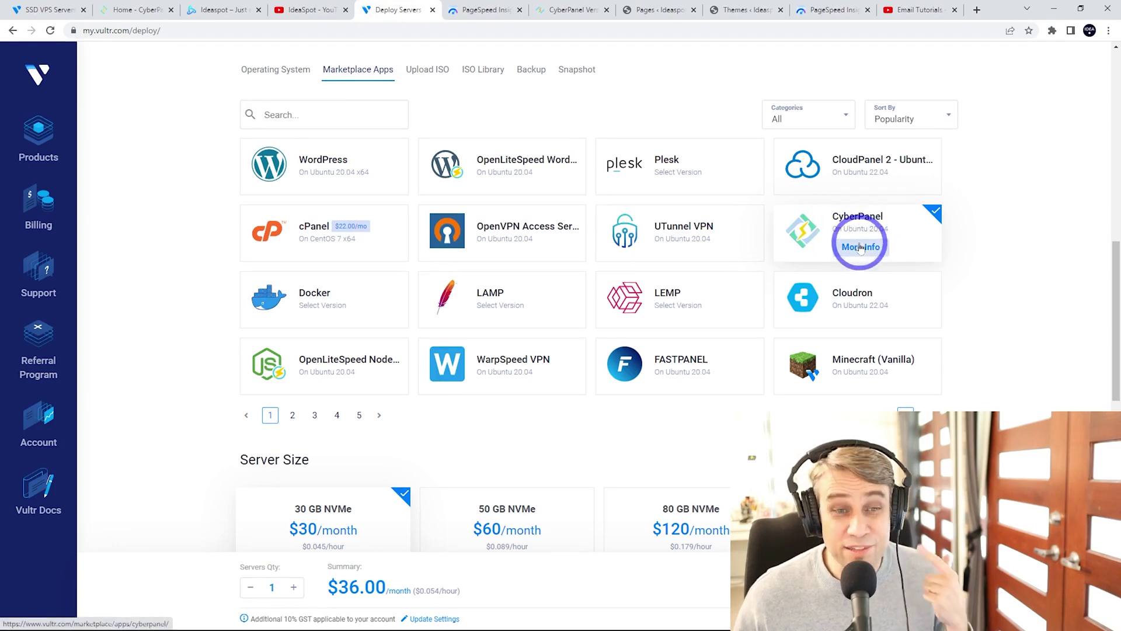
left_click(304, 9)
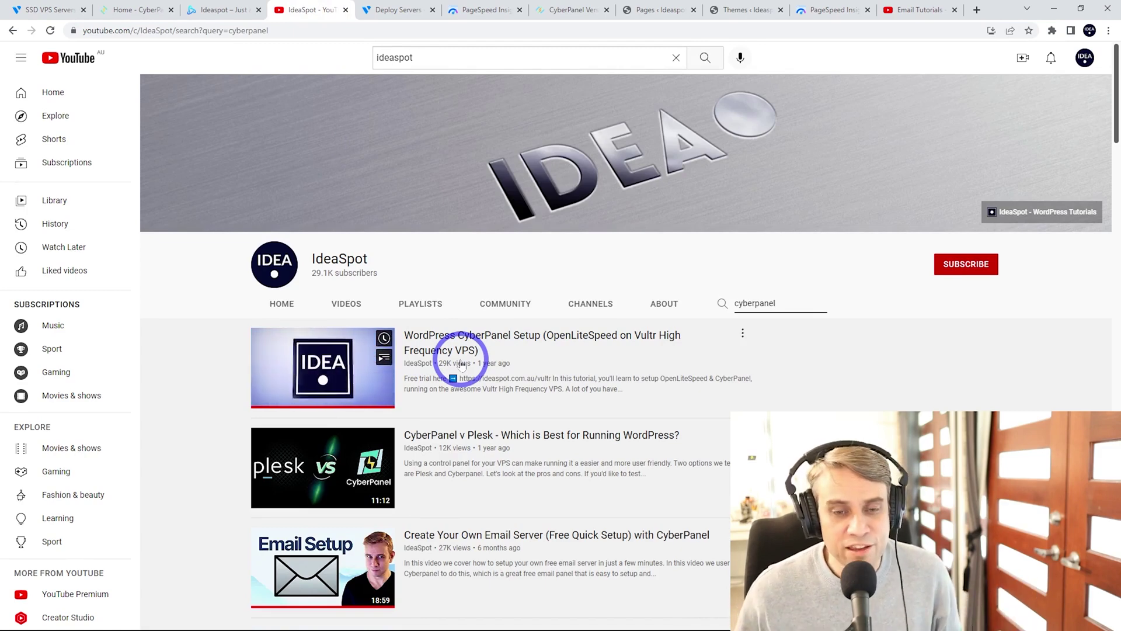
left_click(397, 9)
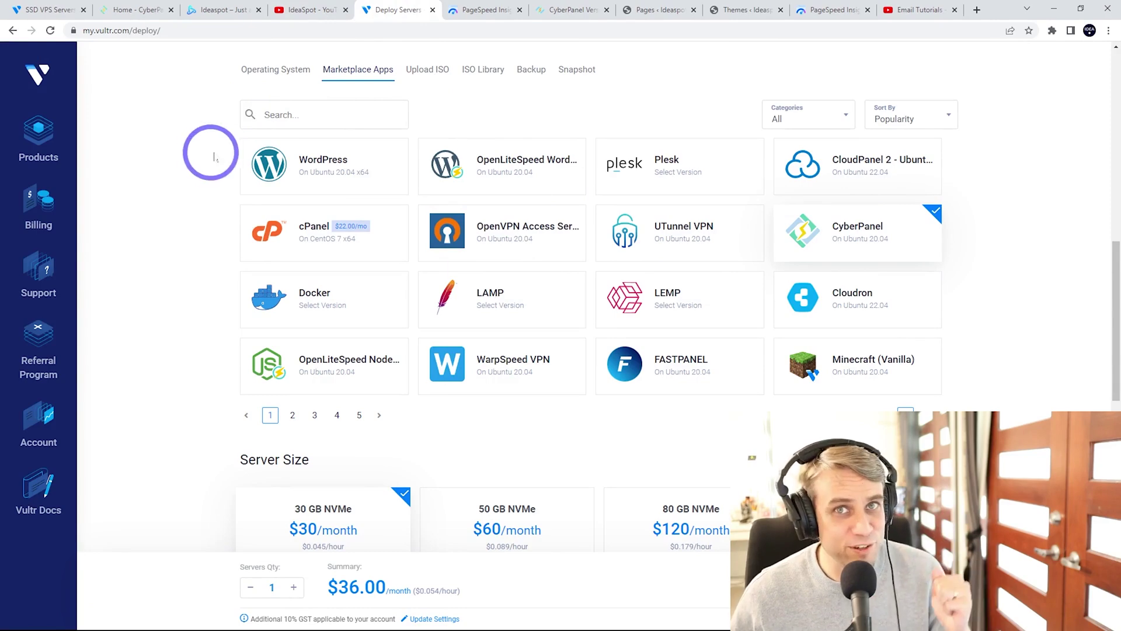
left_click(213, 10)
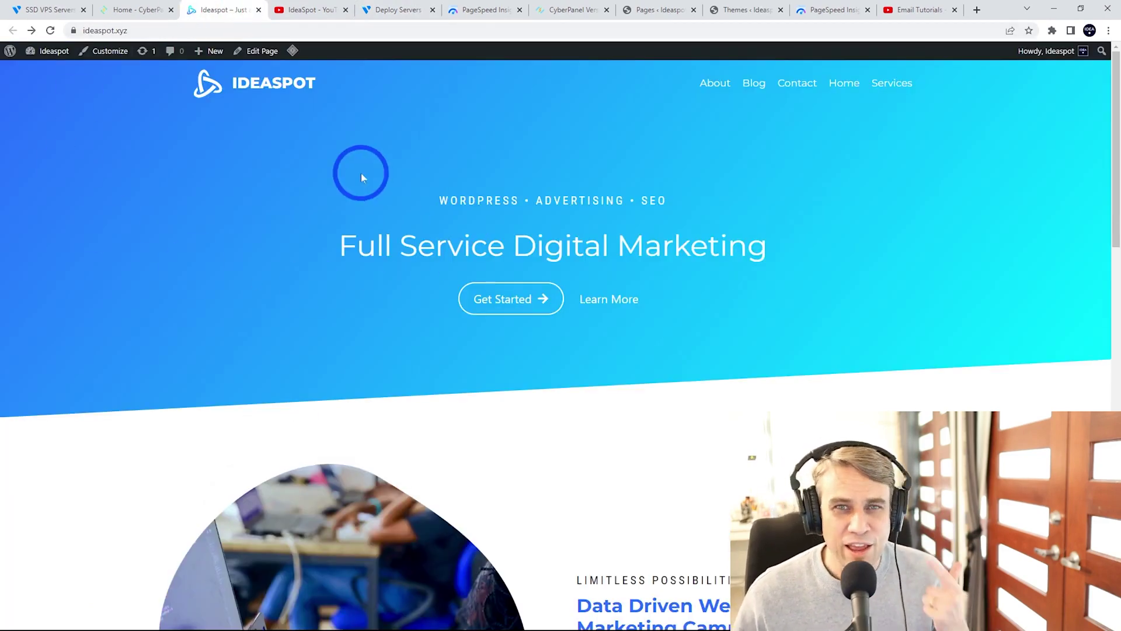
- Show the 99 mobile PageSpeed score, then register a new Vultr account
left_click(829, 10)
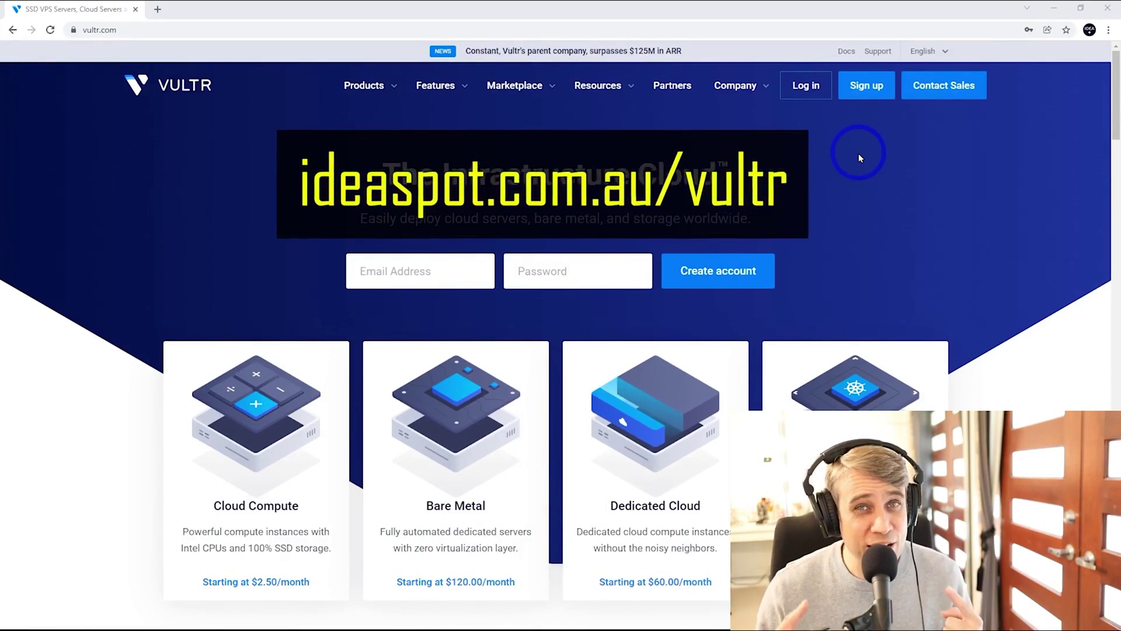
left_click(850, 153)
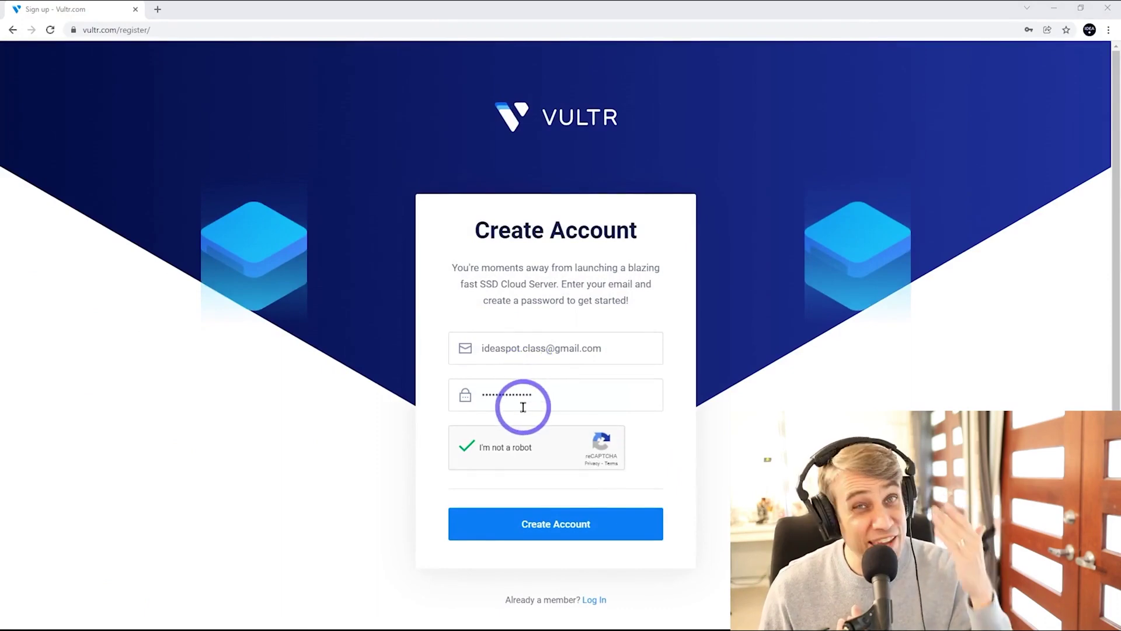
left_click(520, 525)
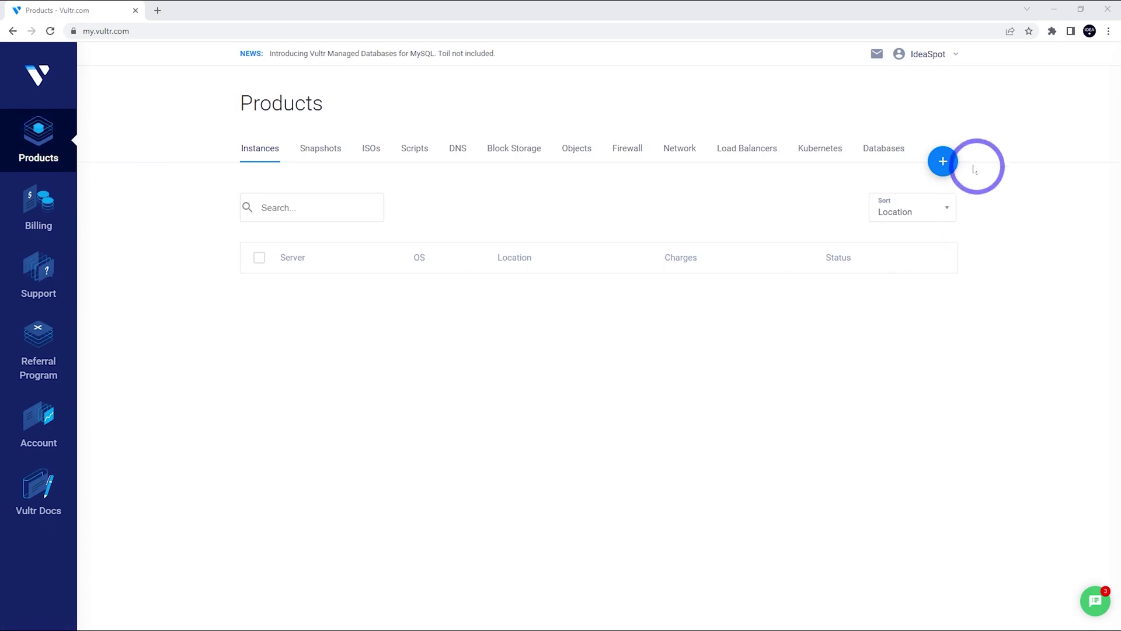
- Start a new Cloud Compute server using Intel High Frequency CPUs
left_click(942, 161)
left_click(880, 198)
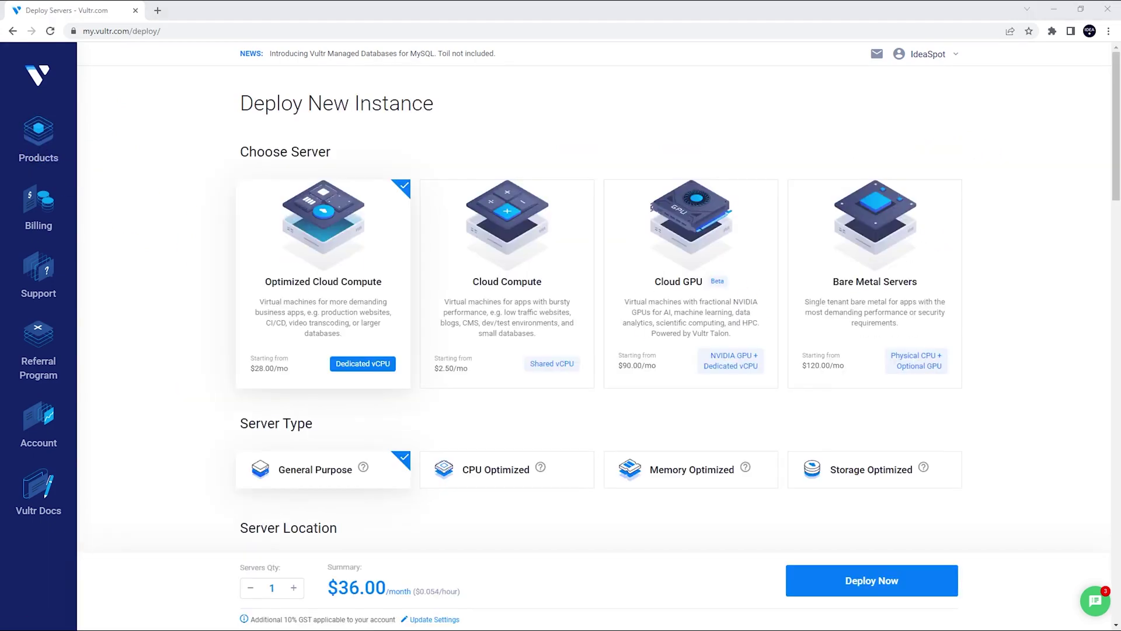
left_click(534, 248)
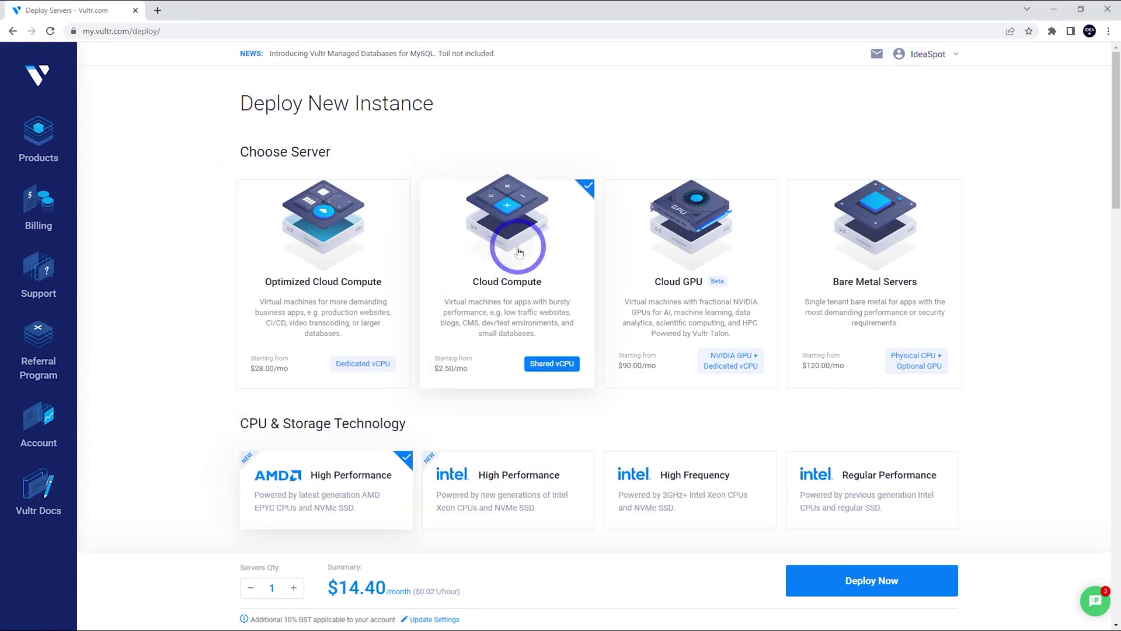
left_click(687, 492)
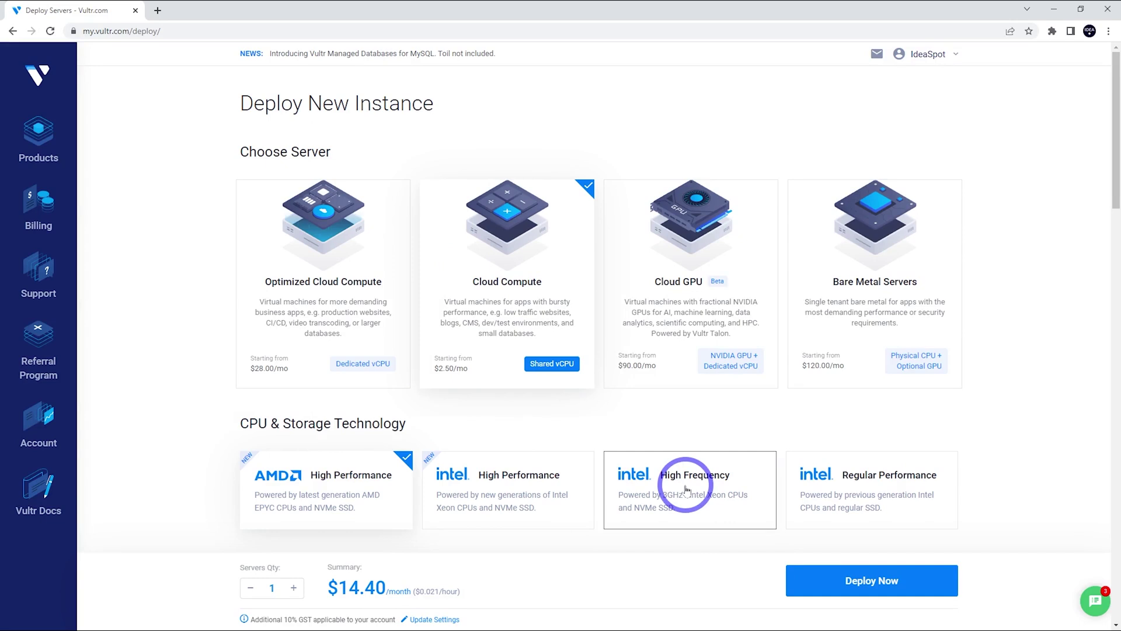
left_click(687, 489)
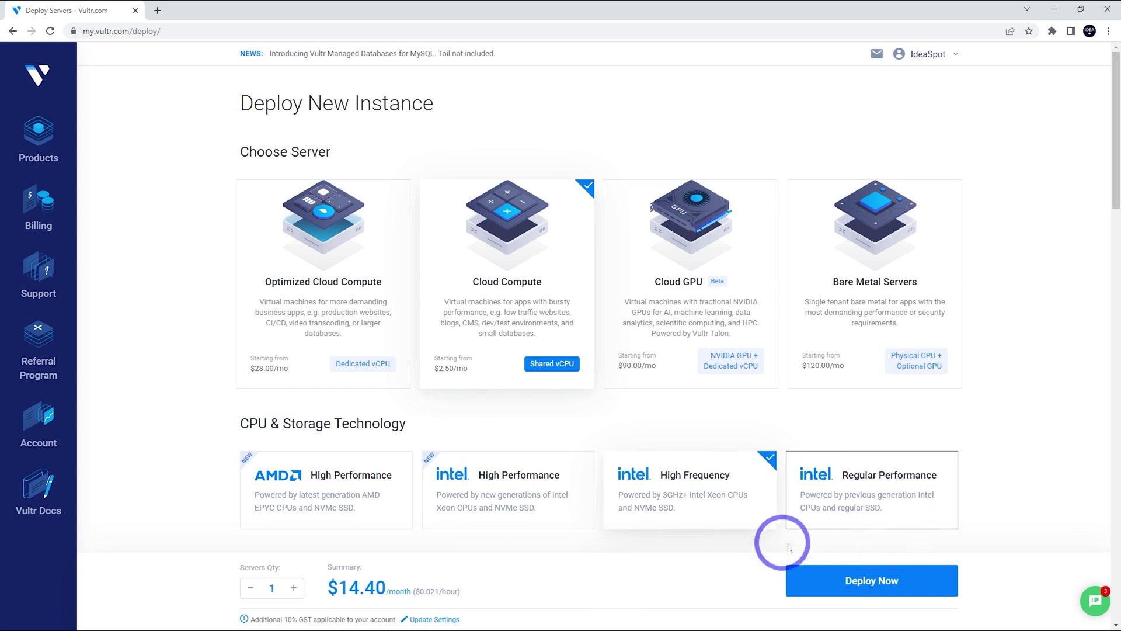
left_click(881, 492)
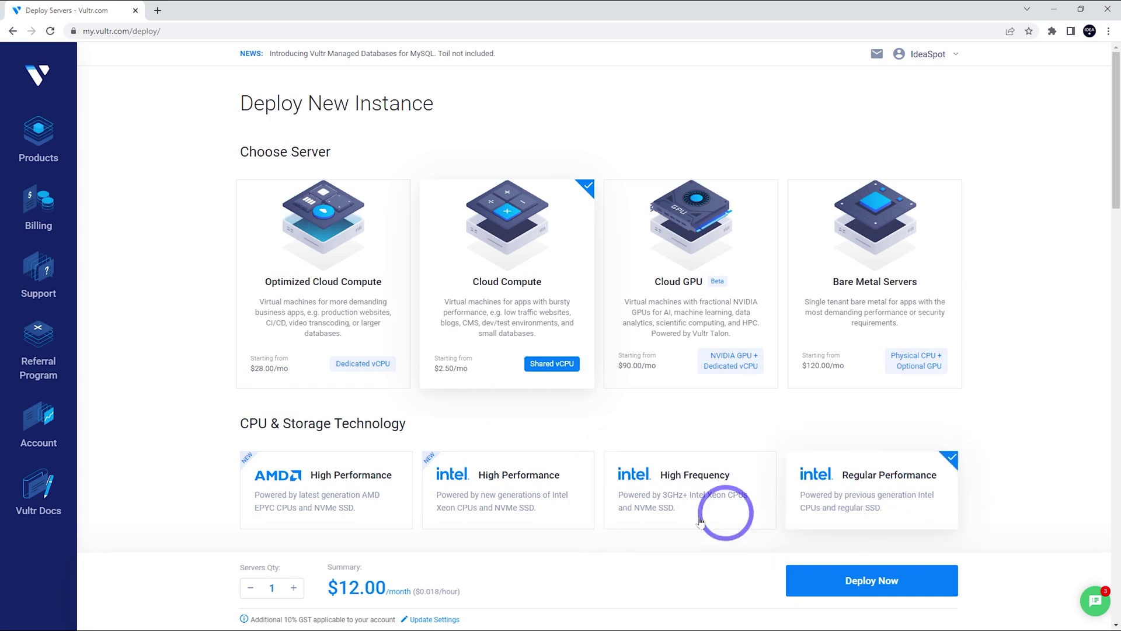
left_click(642, 518)
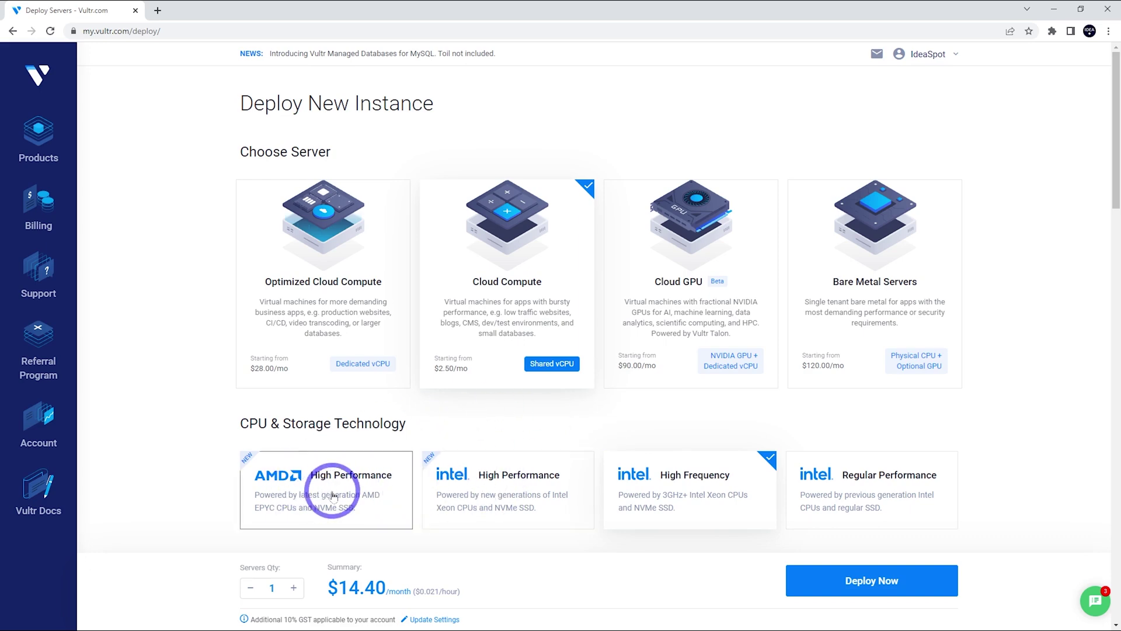
- Place the server in the New York (NJ) location
scroll(379, 488, "down", 1)
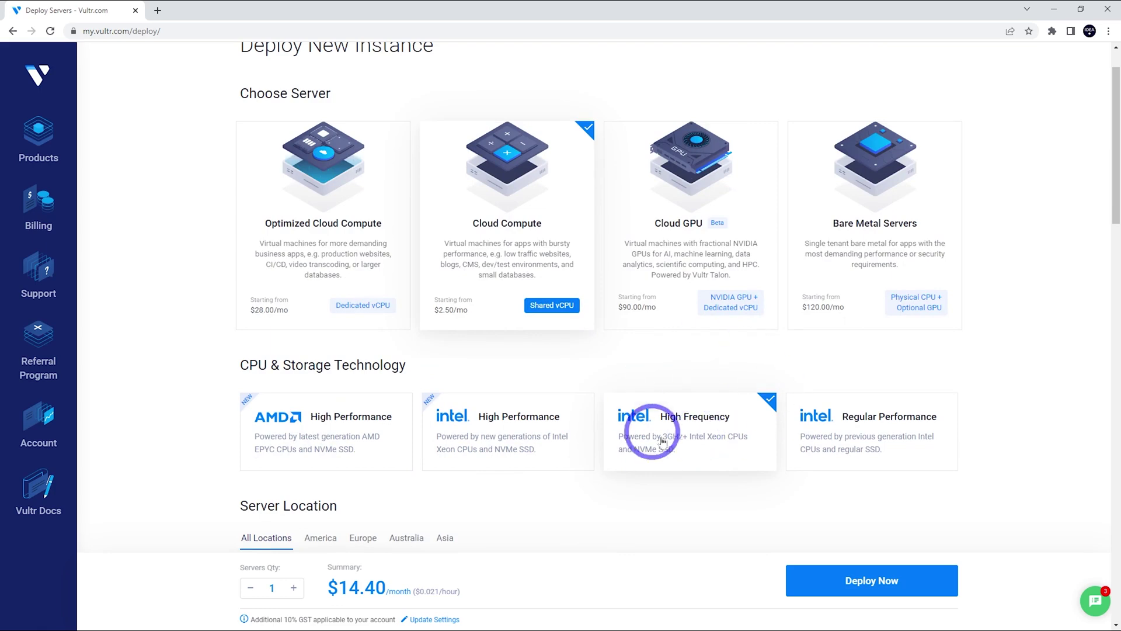
scroll(648, 432, "down", 2)
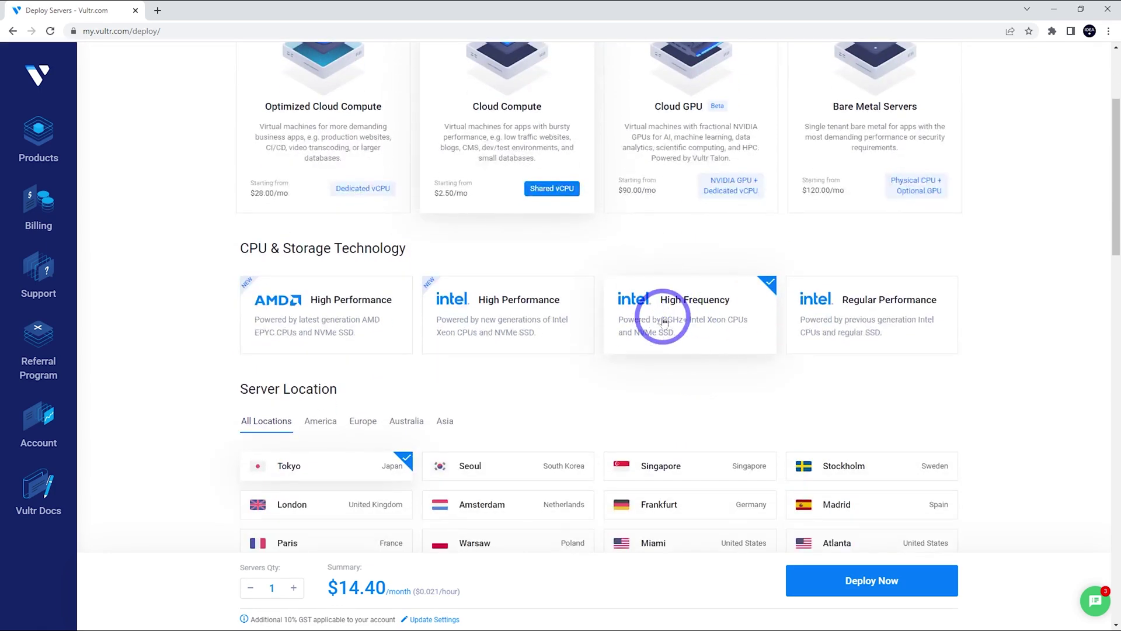
scroll(663, 321, "down", 3)
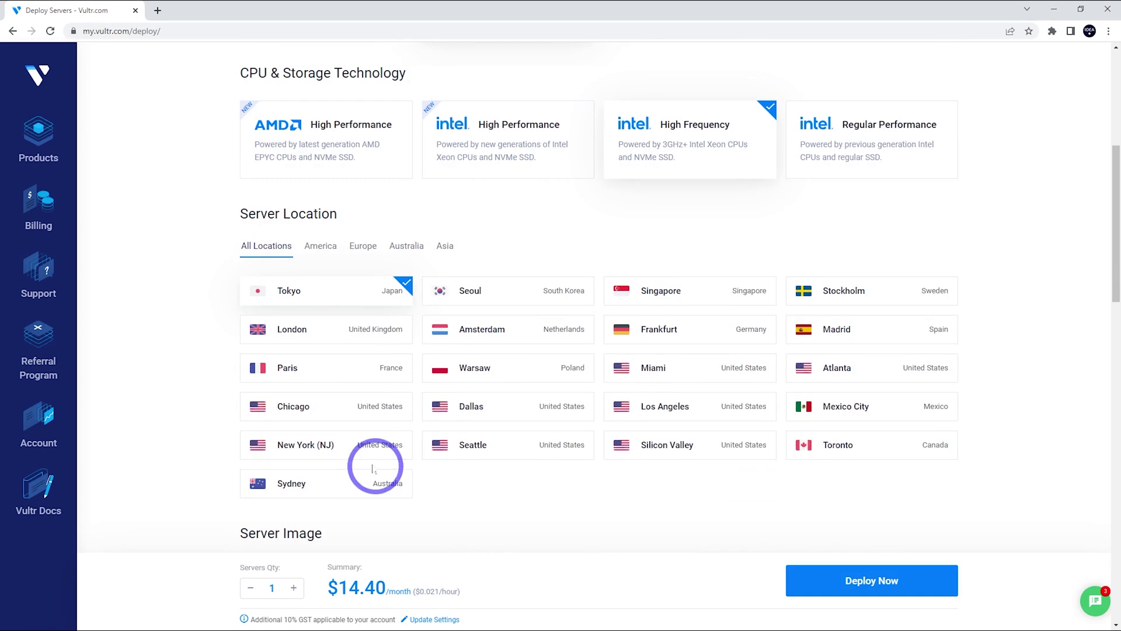
left_click(303, 453)
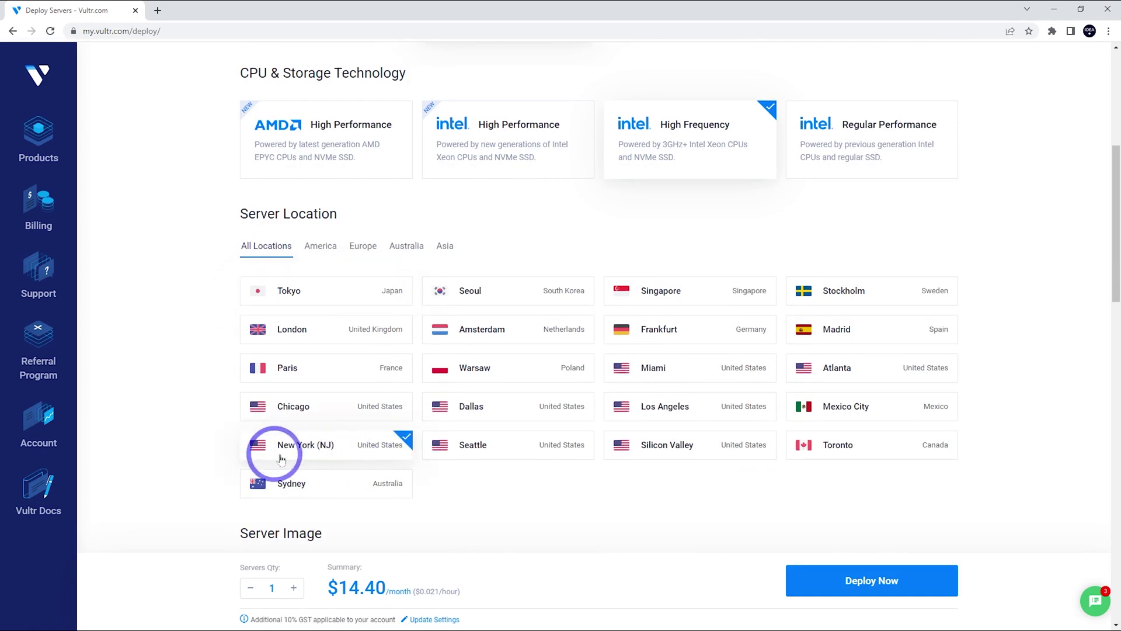
scroll(617, 489, "down", 1)
scroll(617, 489, "down", 5)
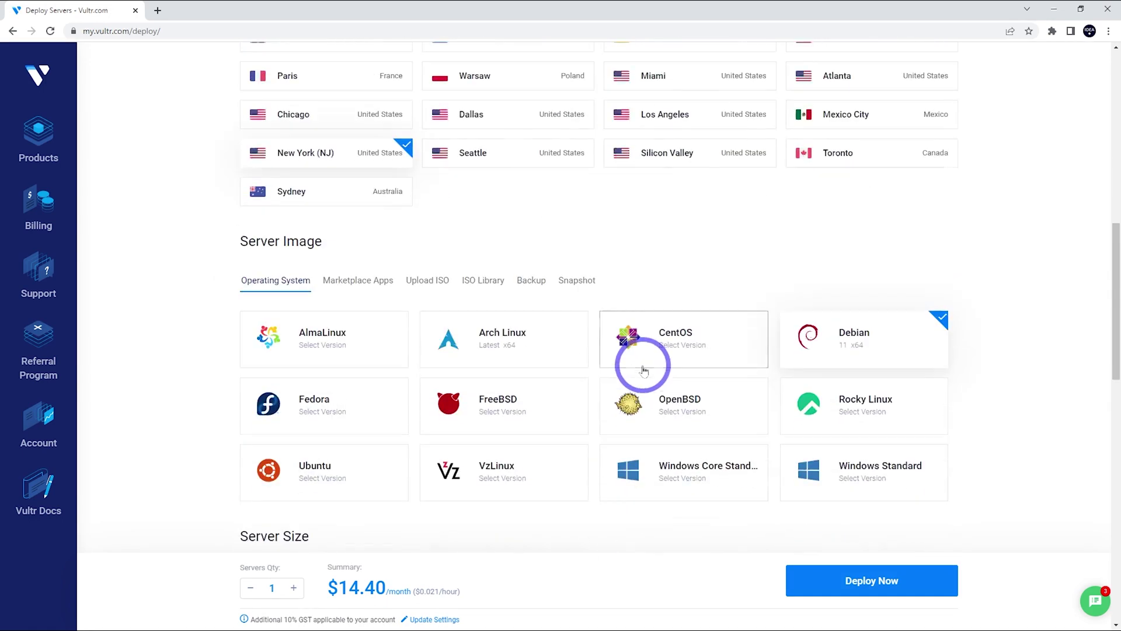
- Choose the CyberPanel marketplace image on the 32 GB NVMe $6/month plan
left_click(350, 283)
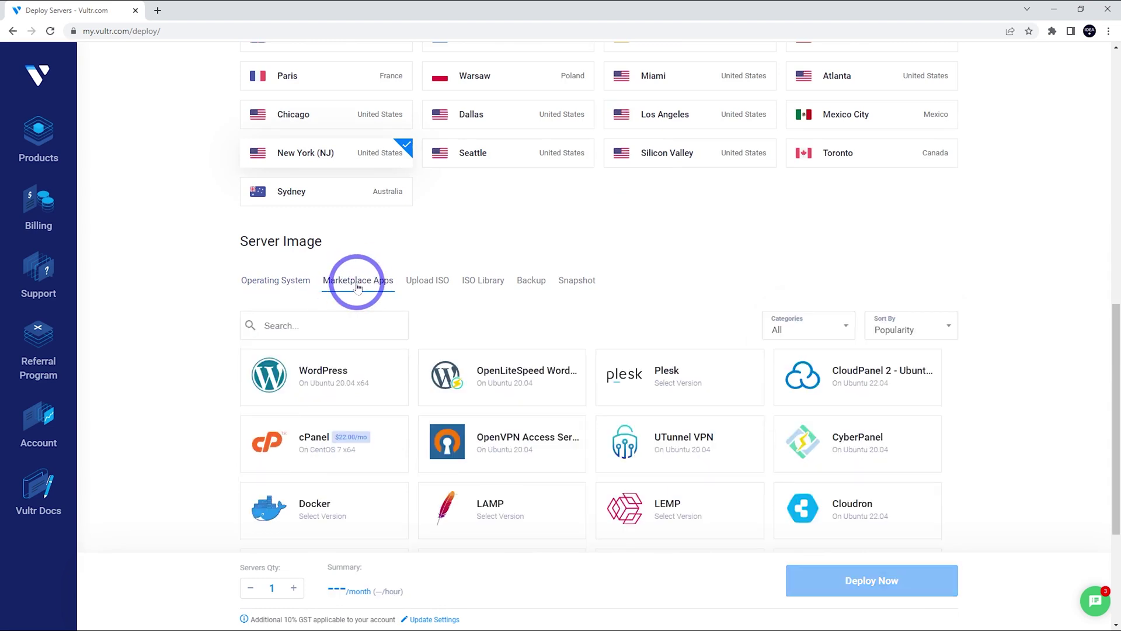
left_click(893, 432)
scroll(963, 421, "down", 3)
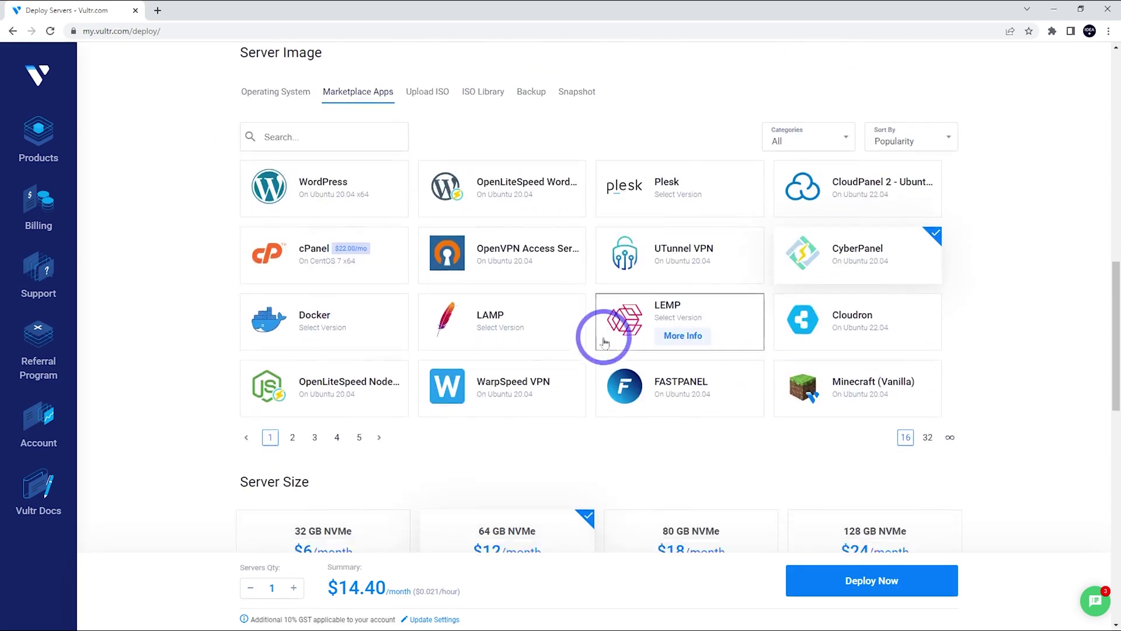
scroll(604, 341, "down", 5)
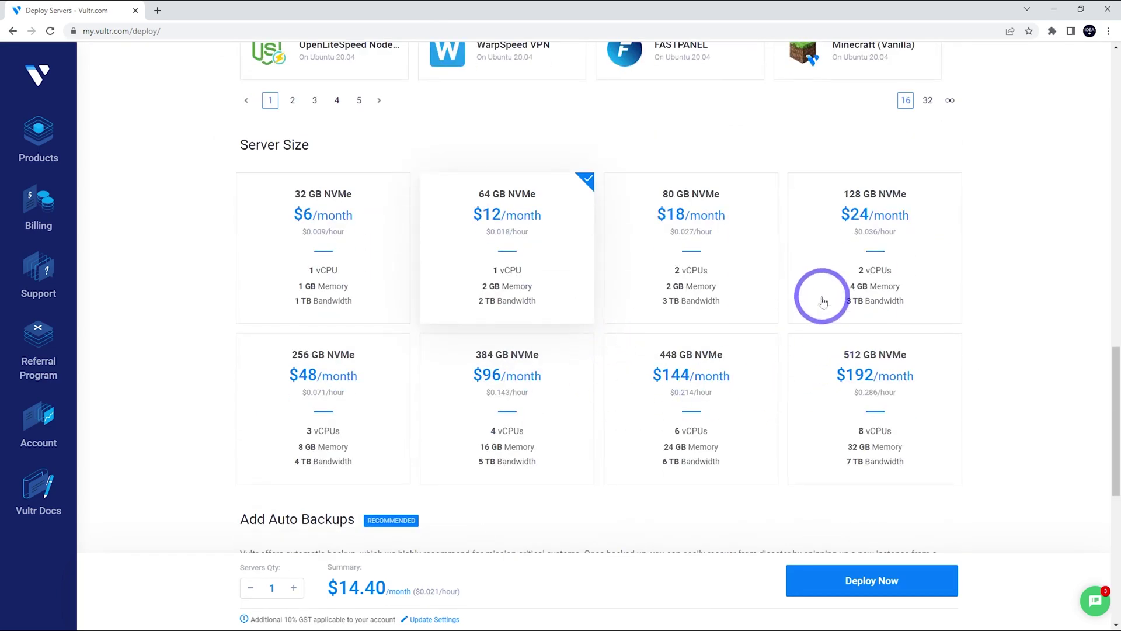
left_click(373, 234)
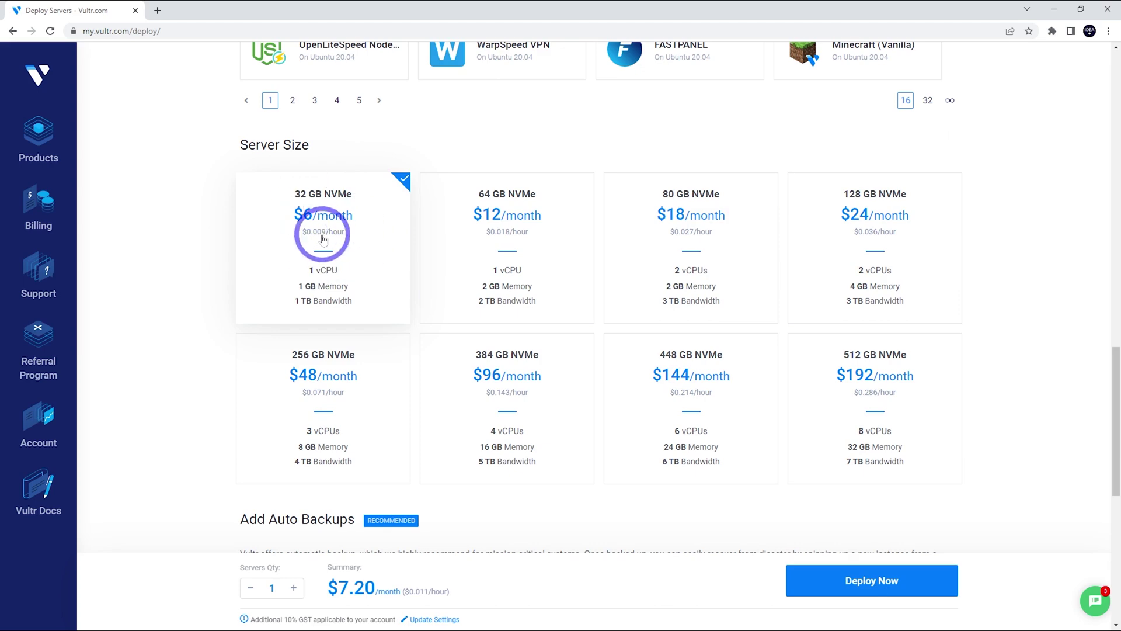
- Set the hostname to cyberpanel-tutorial and deploy the server
scroll(322, 238, "down", 5)
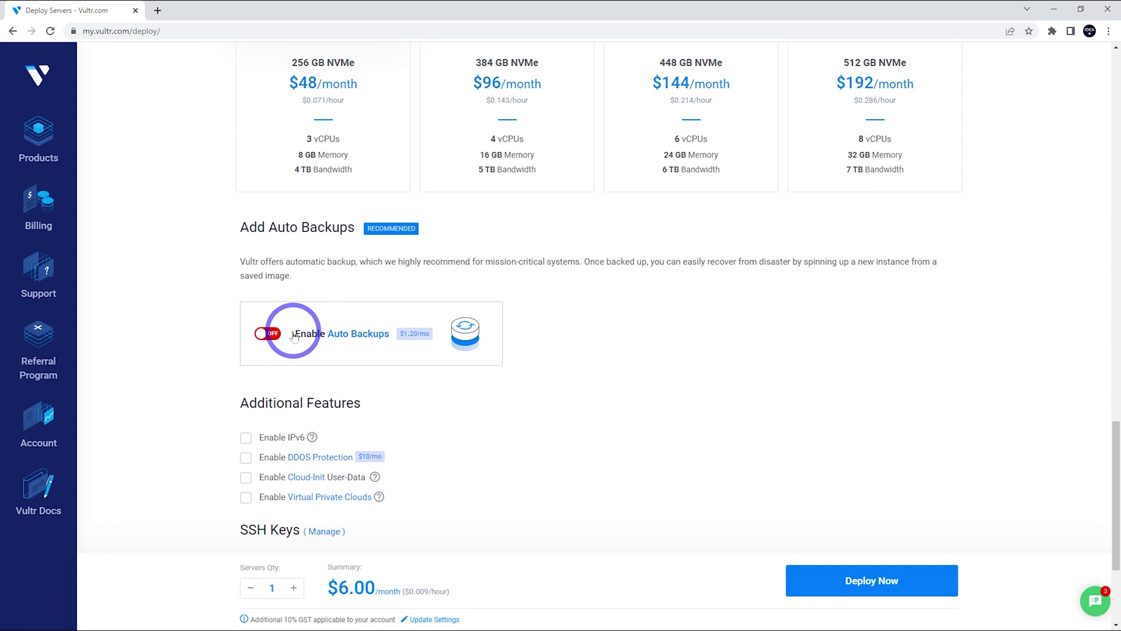
scroll(294, 337, "down", 1)
scroll(718, 352, "down", 3)
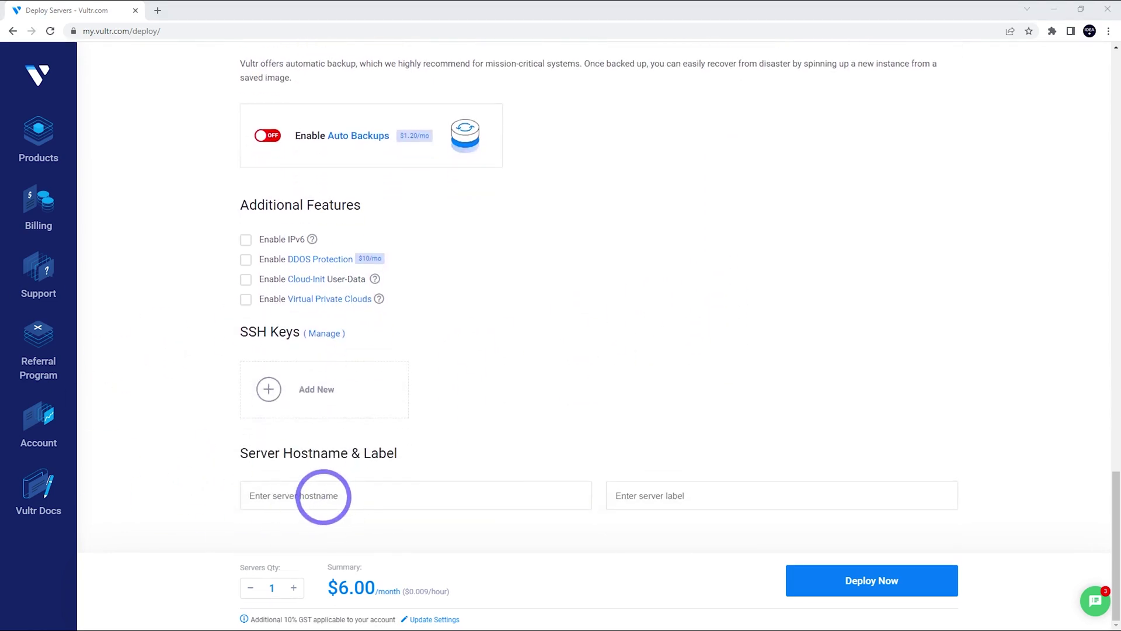
left_click(330, 495)
type("cyberpanel-tutorial")
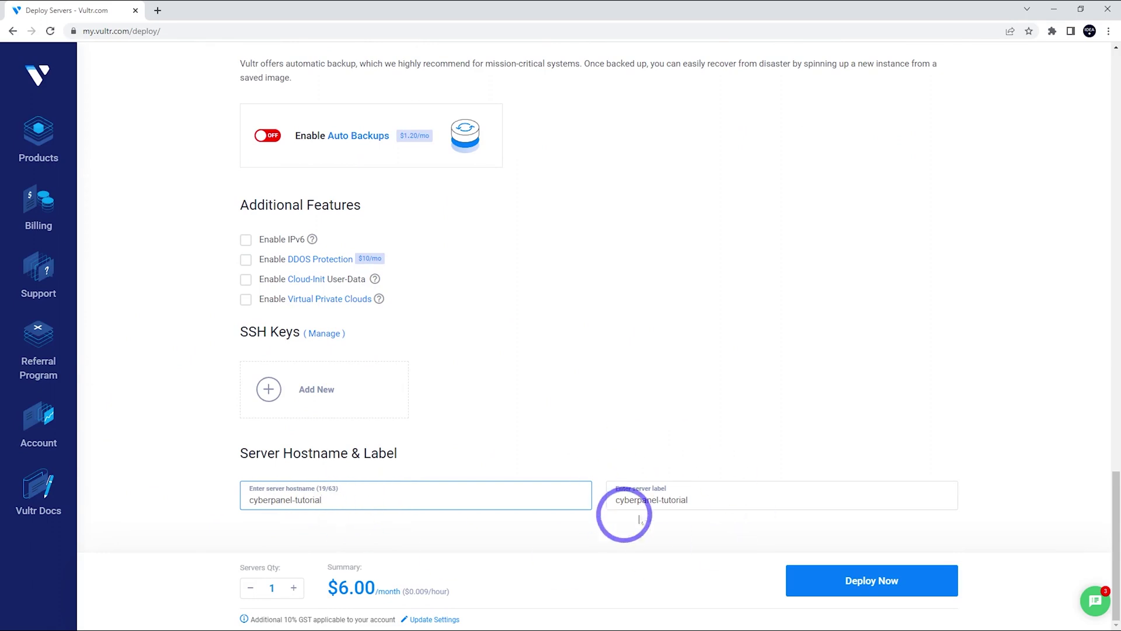
left_click(864, 581)
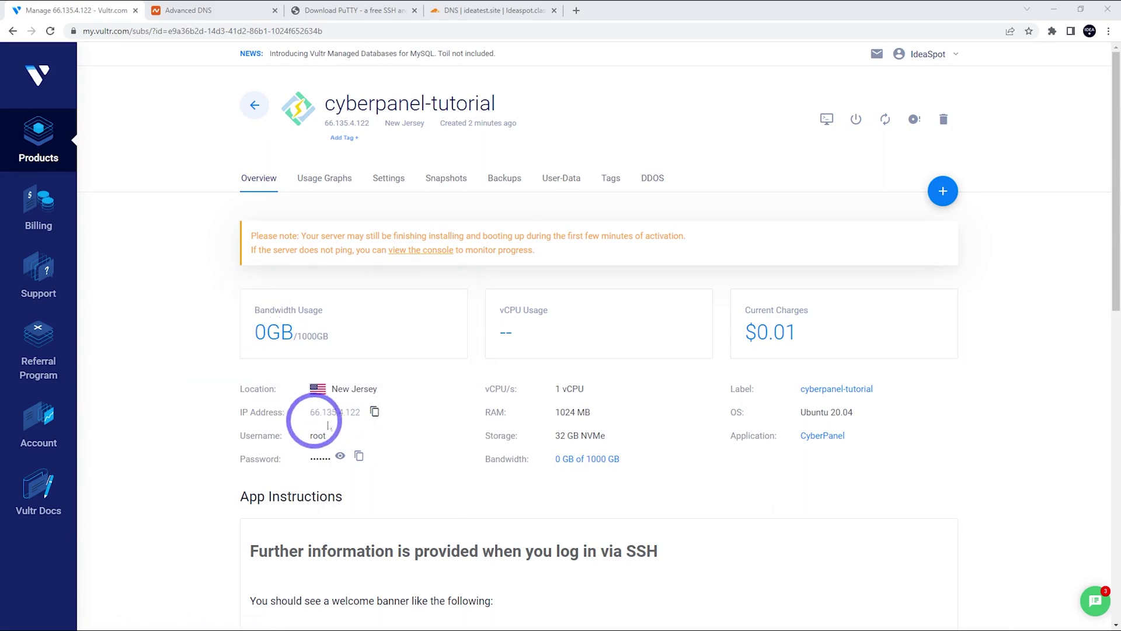
- Copy the server IP 66.135.4.122 and go to Namecheap's Advanced DNS for ideaspot.xyz
left_click(376, 412)
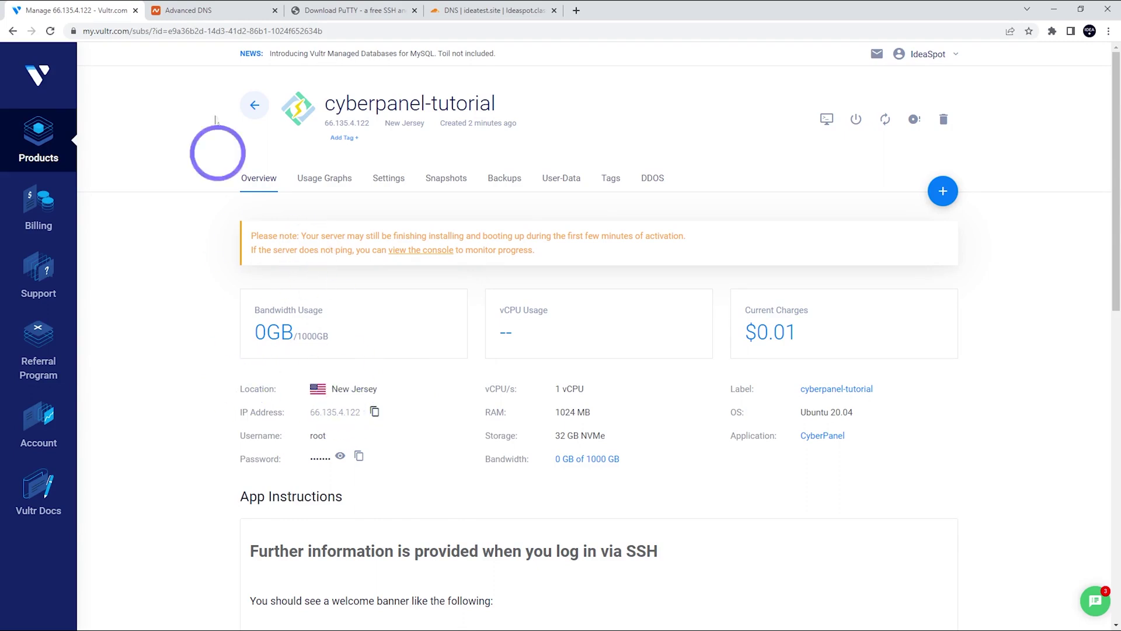
left_click(209, 8)
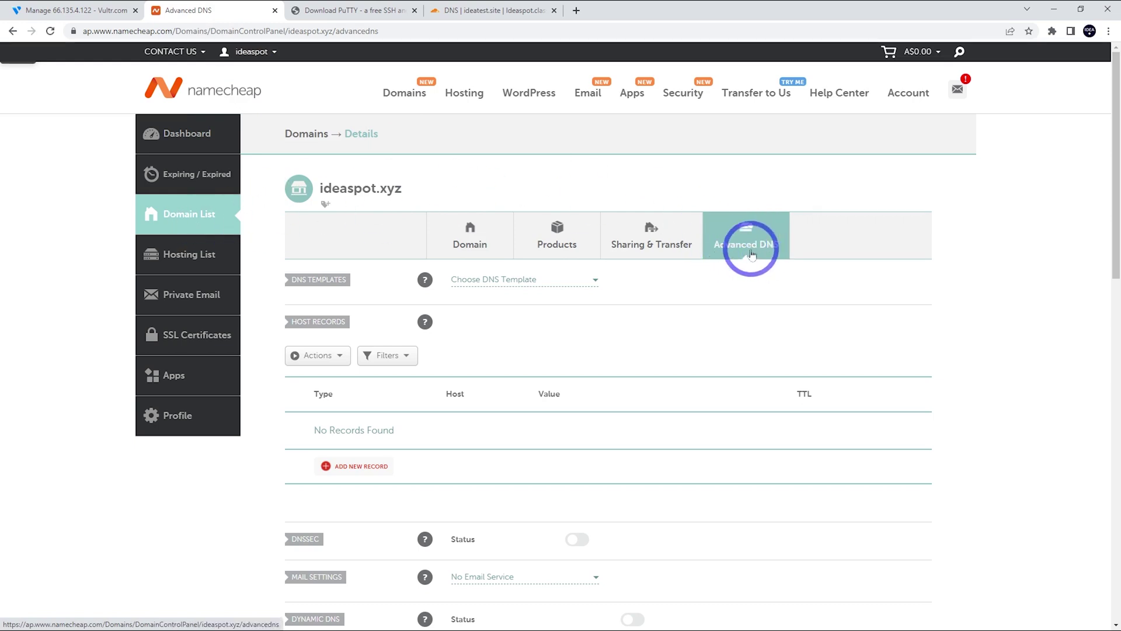
- Add an A record for host @ pointing to 66.135.4.122
left_click(349, 470)
scroll(350, 470, "down", 4)
left_click(358, 205)
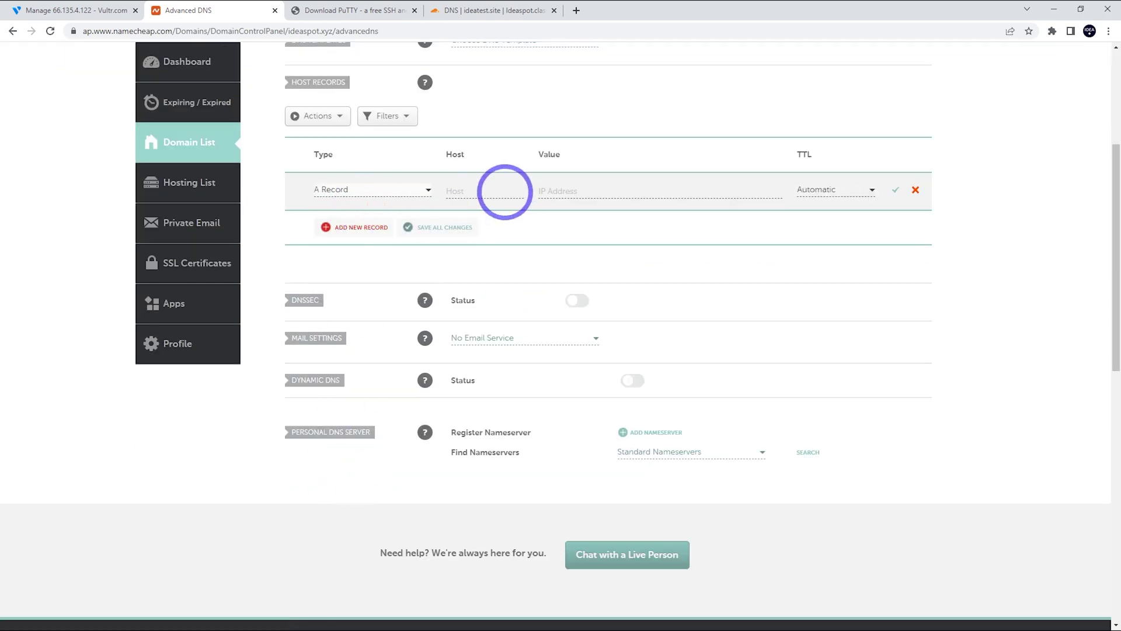
left_click(504, 191)
type("@")
left_click(583, 190)
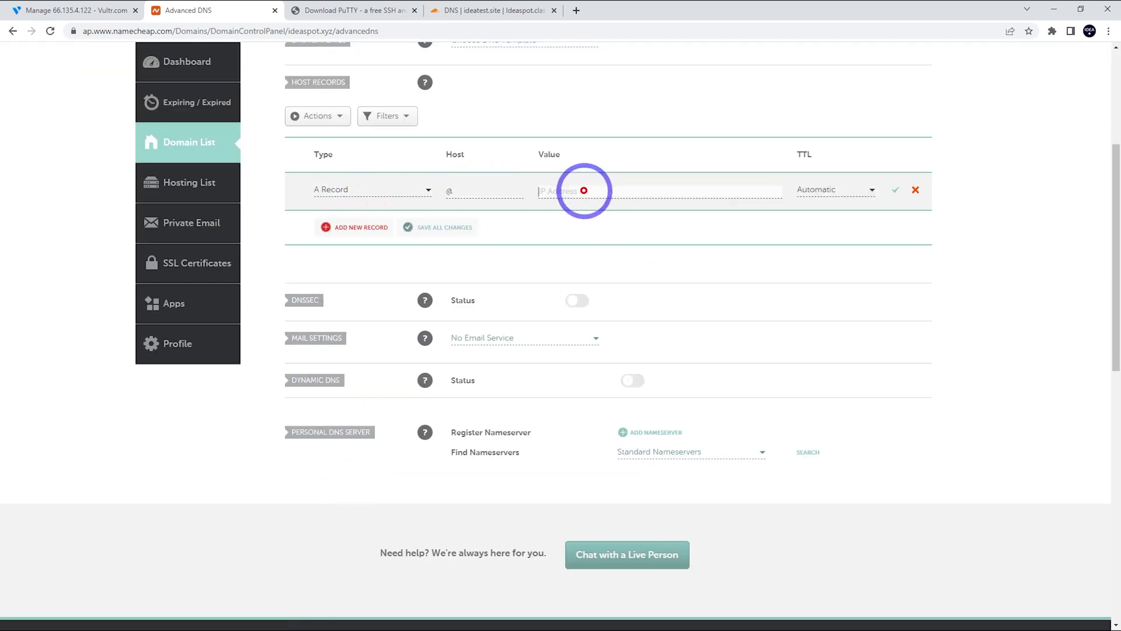
key("ctrl+v")
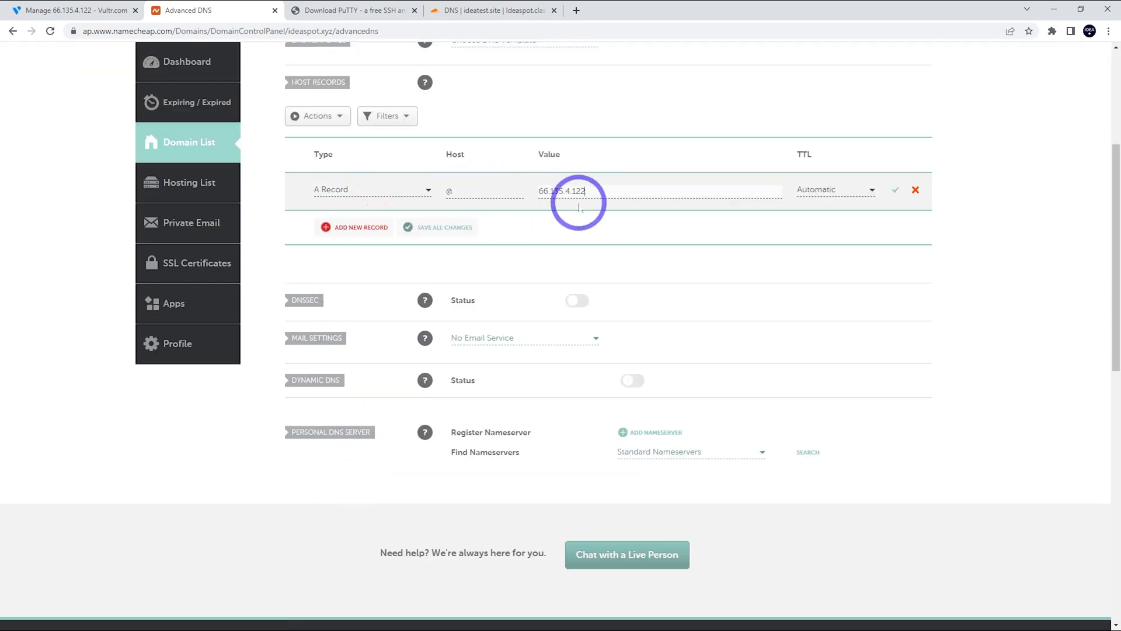
left_click(896, 193)
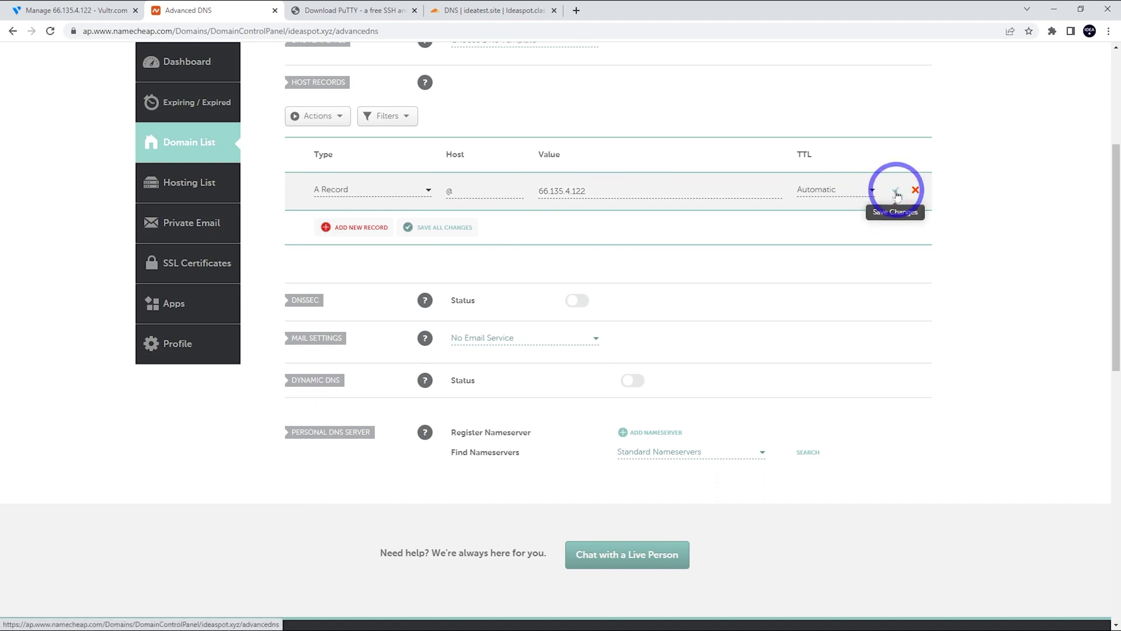
- Add an A record for host cp pointing to 66.135.4.122
left_click(340, 229)
left_click(281, 233)
left_click(466, 228)
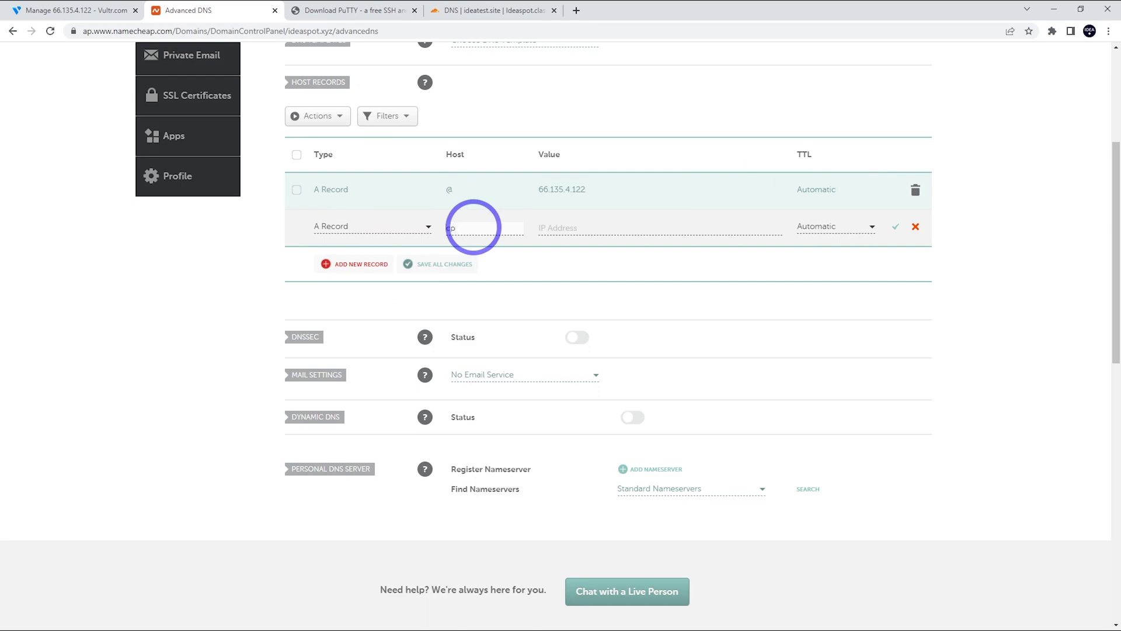
type("cp")
left_click(569, 227)
key("ctrl+v")
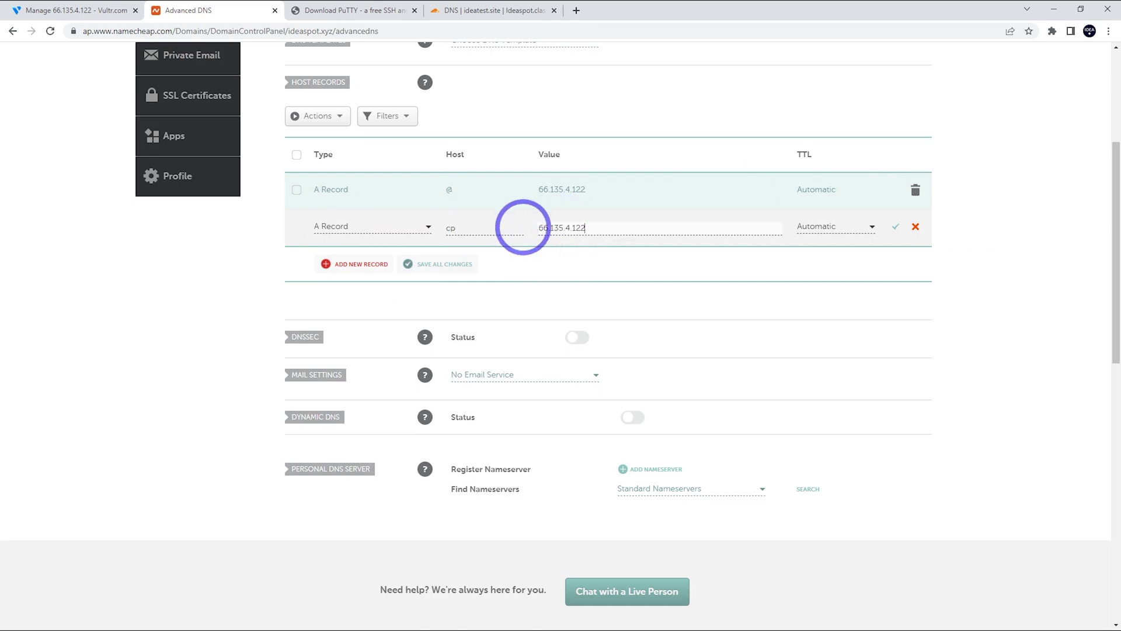
left_click(896, 231)
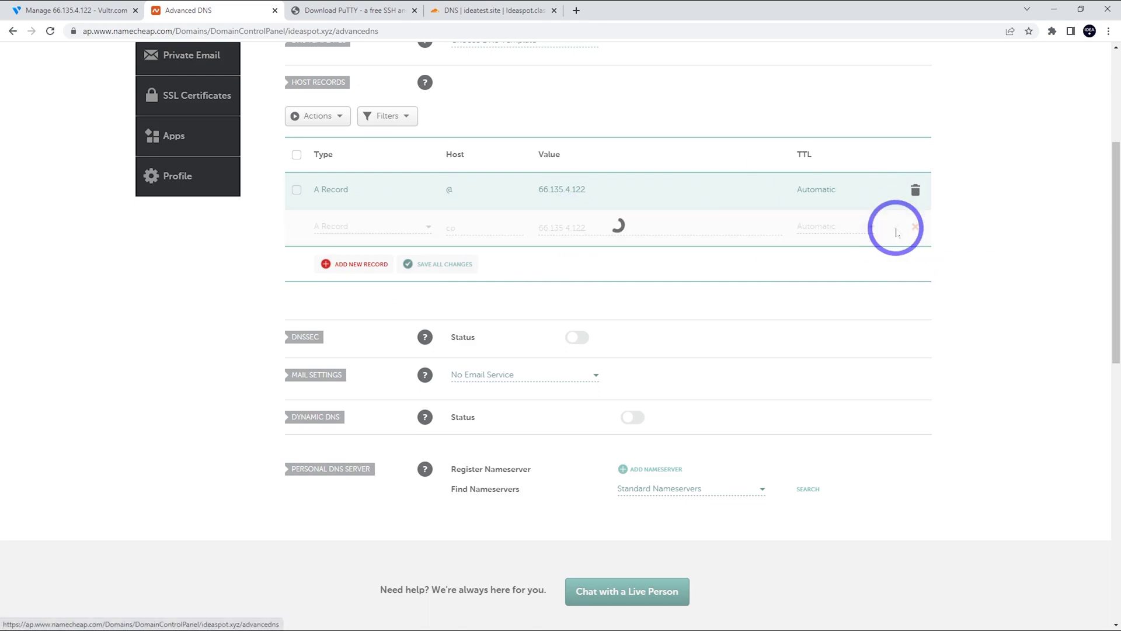
- Add a www CNAME record targeting ideaspot.xyz
left_click(379, 265)
scroll(376, 265, "down", 5)
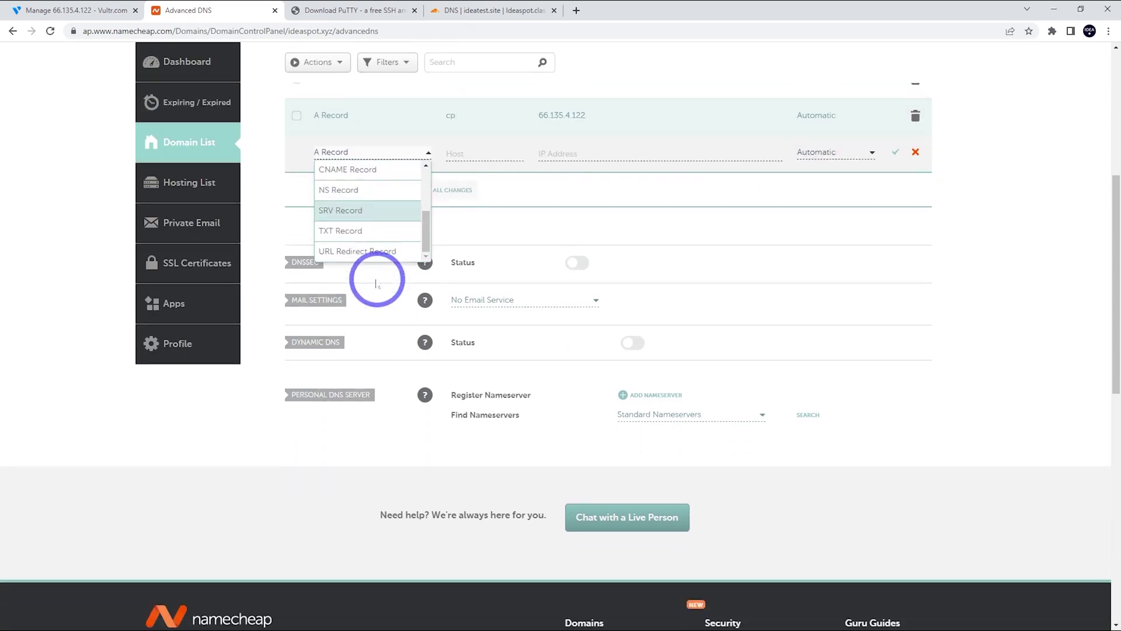
scroll(380, 218, "up", 2)
left_click(351, 224)
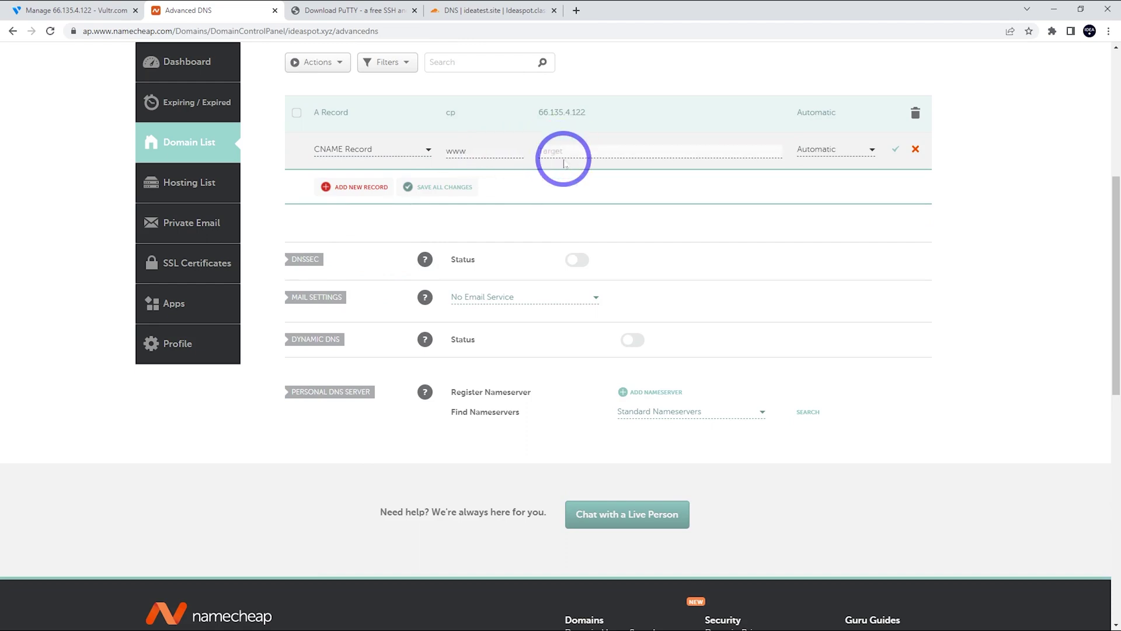
scroll(566, 160, "up", 5)
left_click_drag(425, 151, 295, 145)
key("ctrl+c")
left_click(545, 459)
key("ctrl+v")
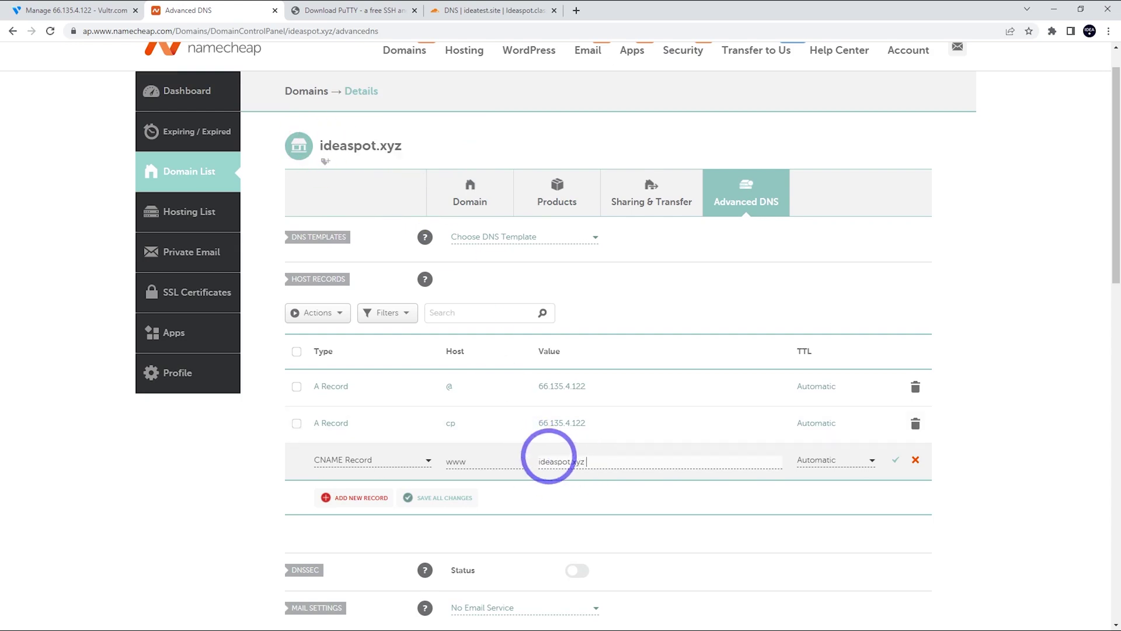
left_click(895, 460)
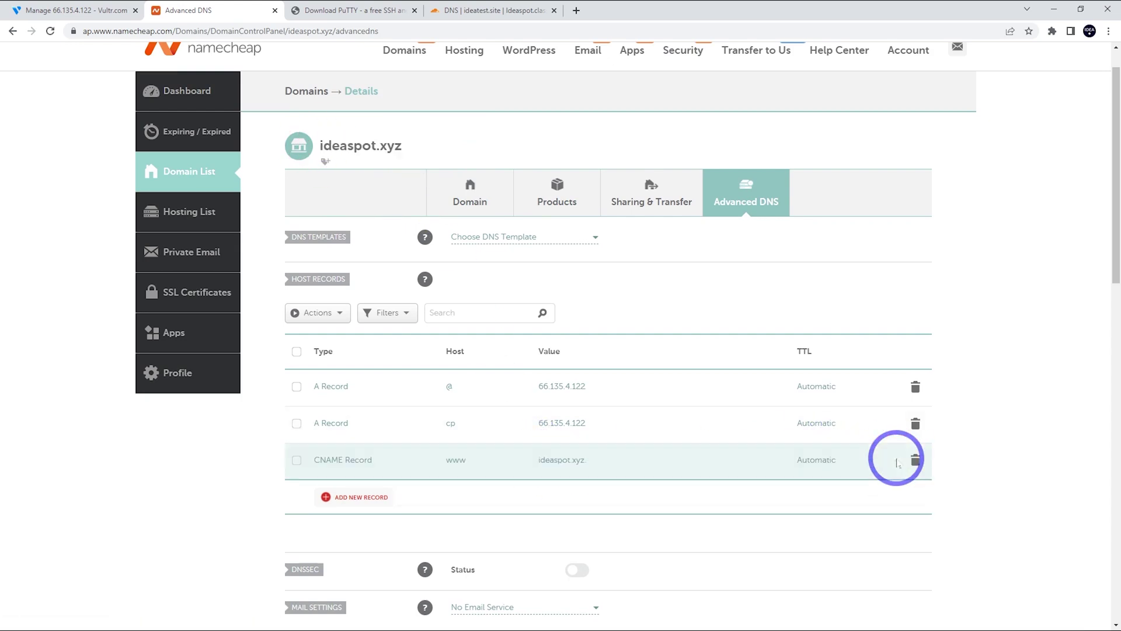
left_click(387, 352)
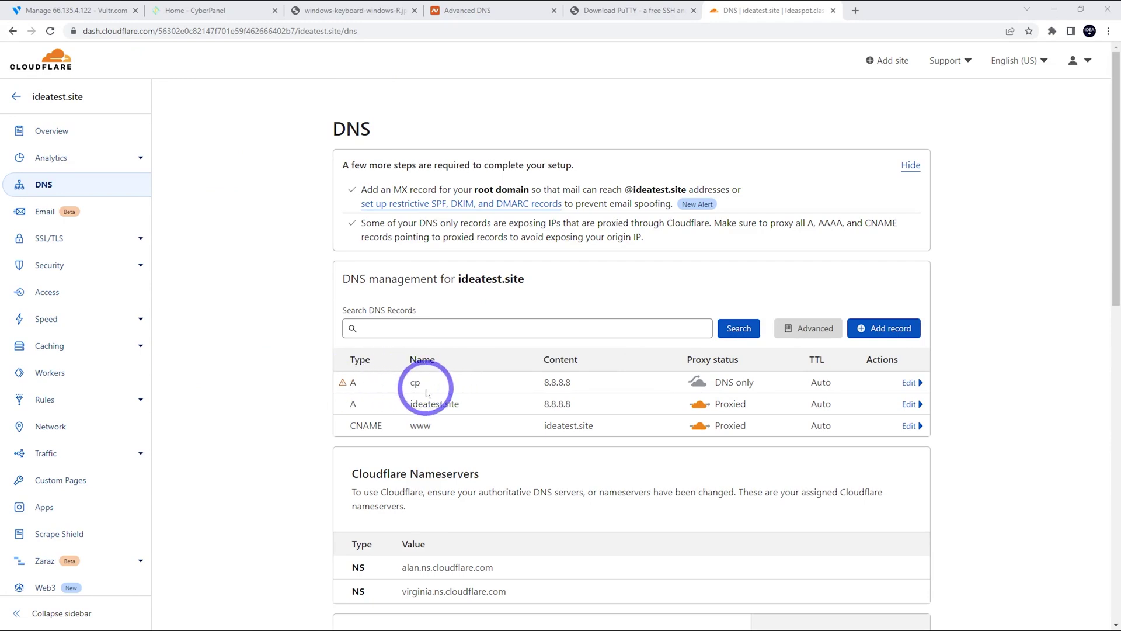
left_click(911, 383)
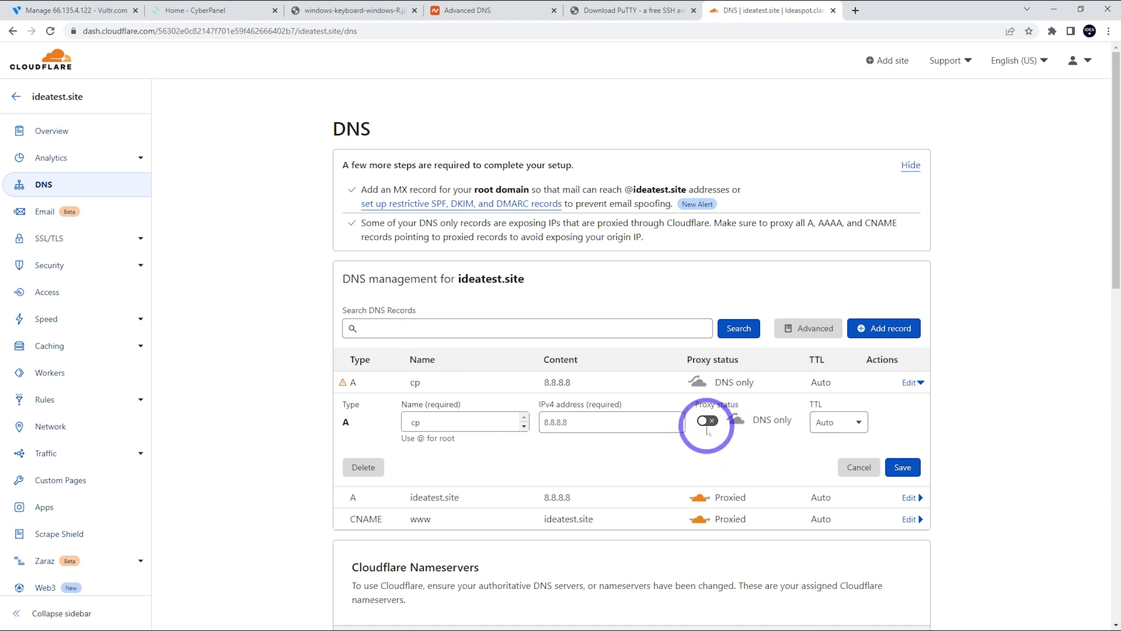
left_click(857, 467)
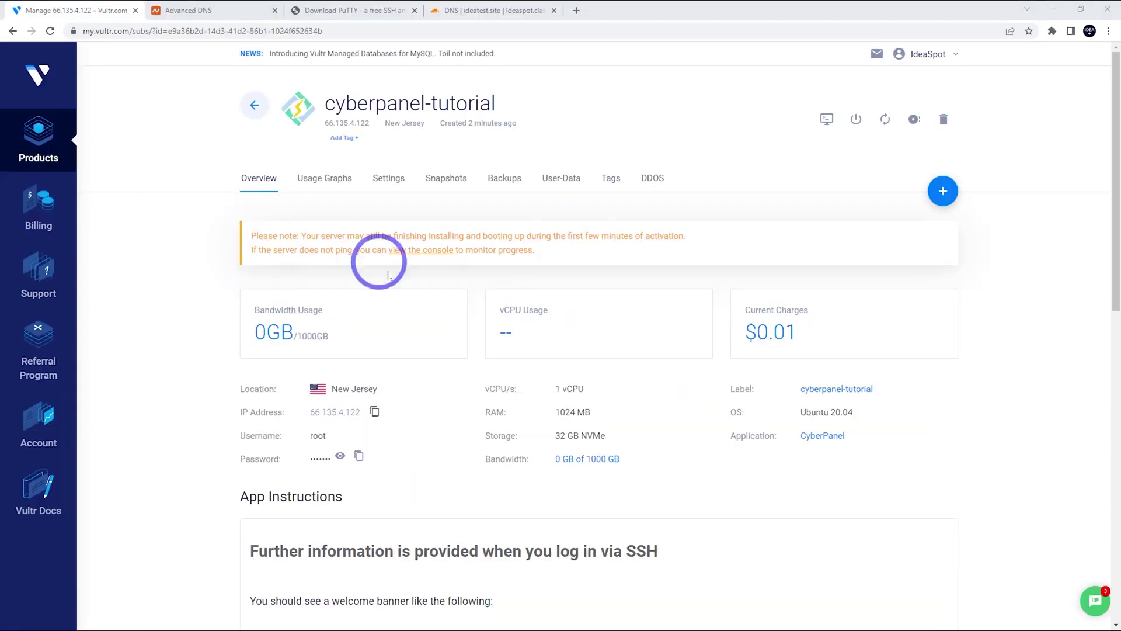
- Copy the server IP 66.135.4.122 and return to the Vultr server overview
left_click(373, 413)
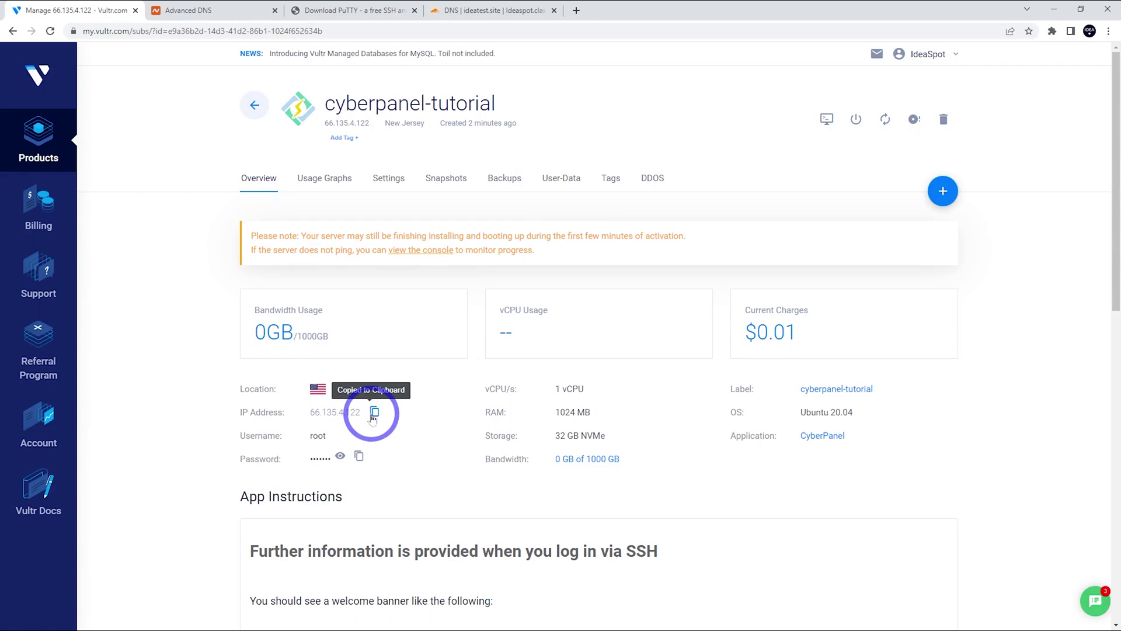
left_click(346, 9)
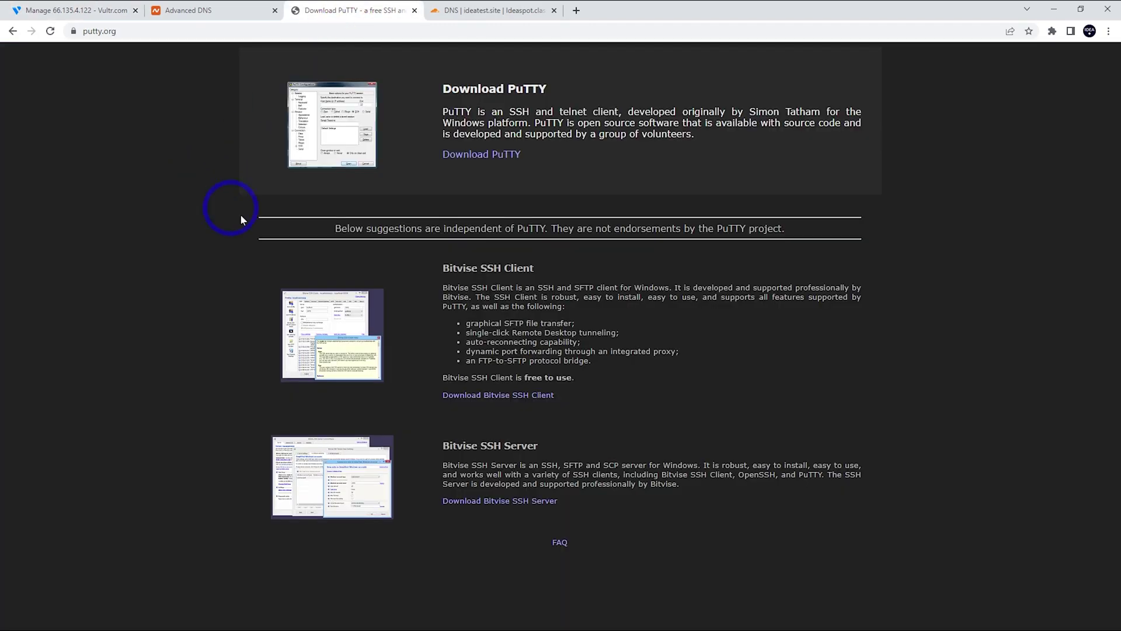
left_click(54, 10)
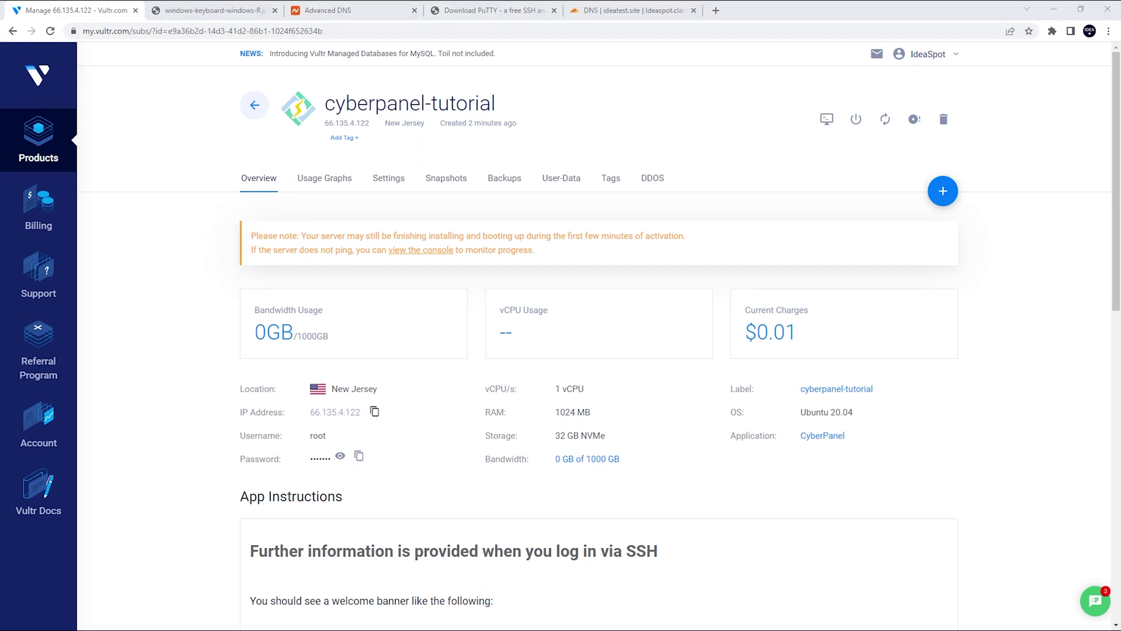
left_click(236, 10)
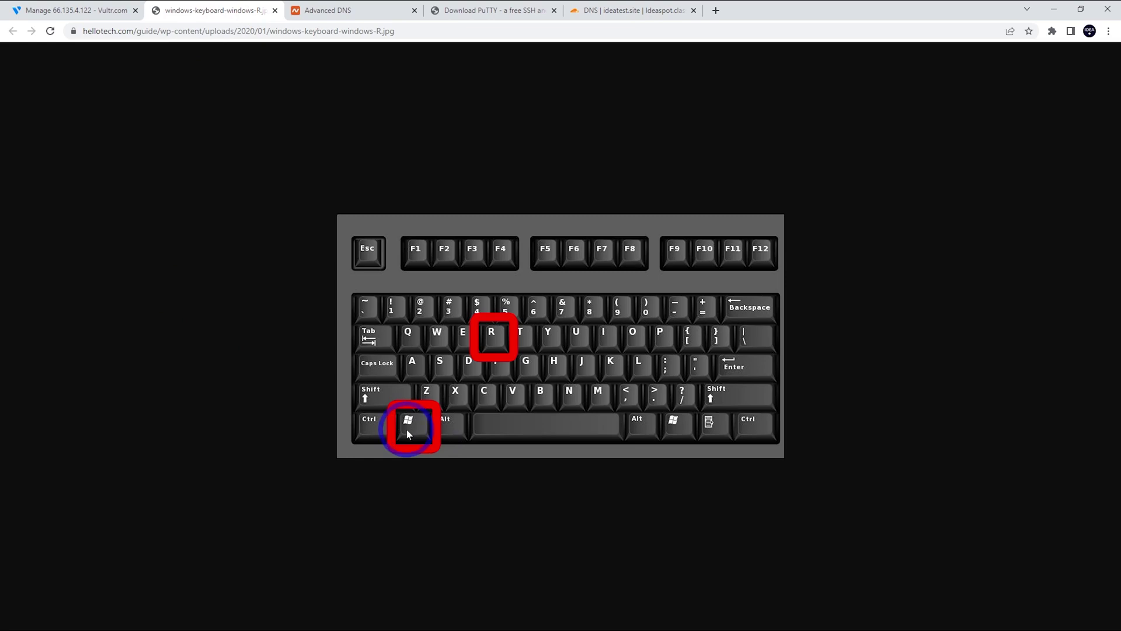
key("super+r")
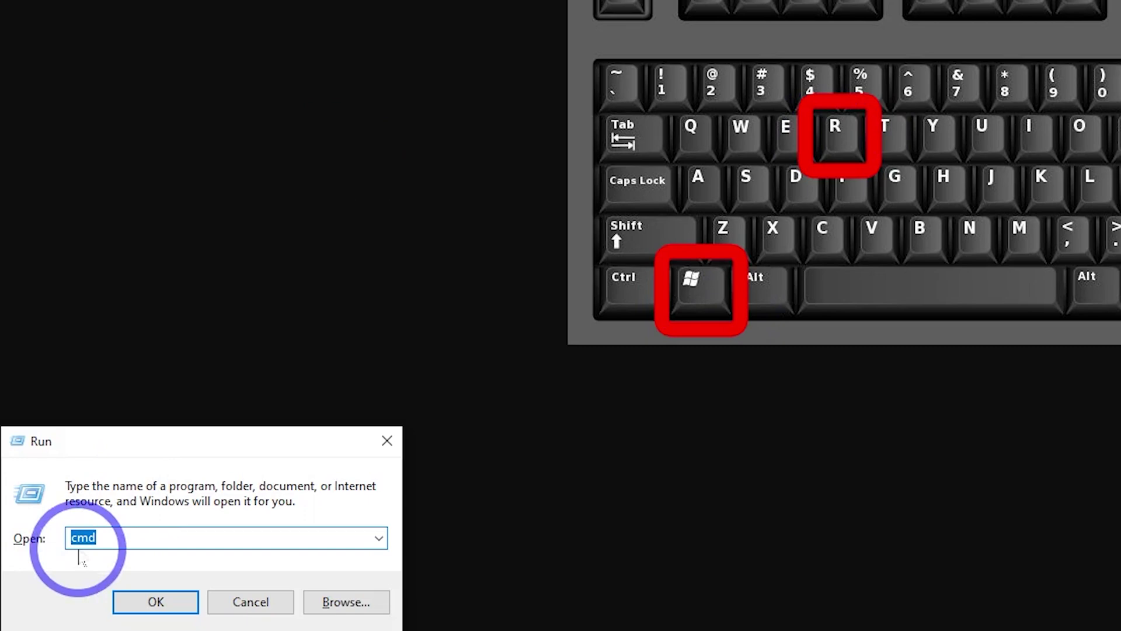
left_click(144, 606)
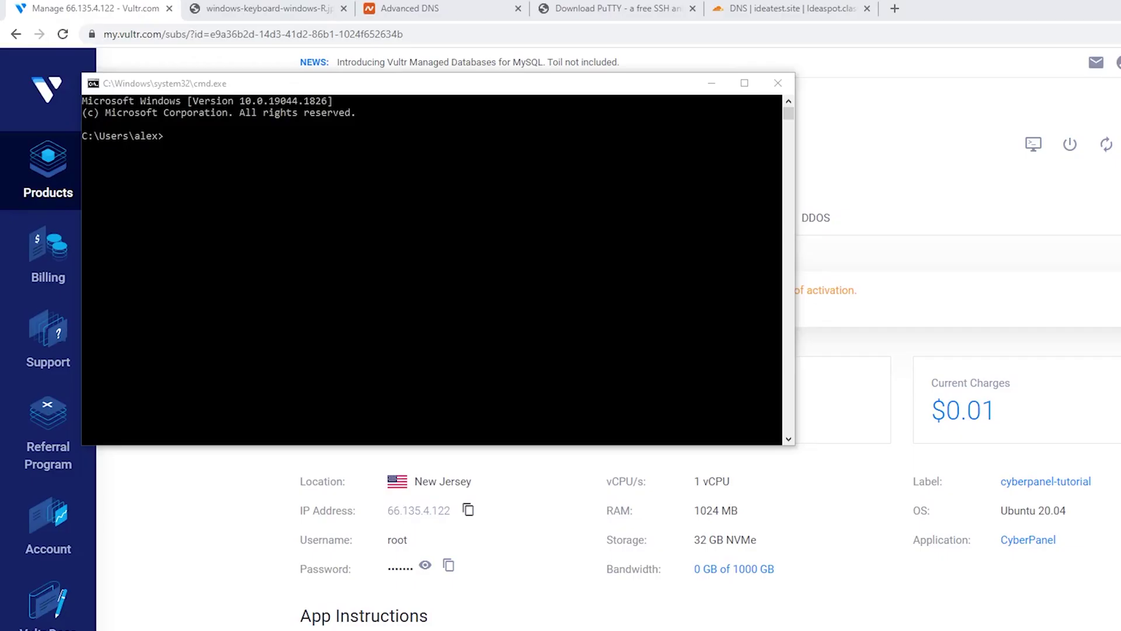
left_click(318, 197)
type("ssh")
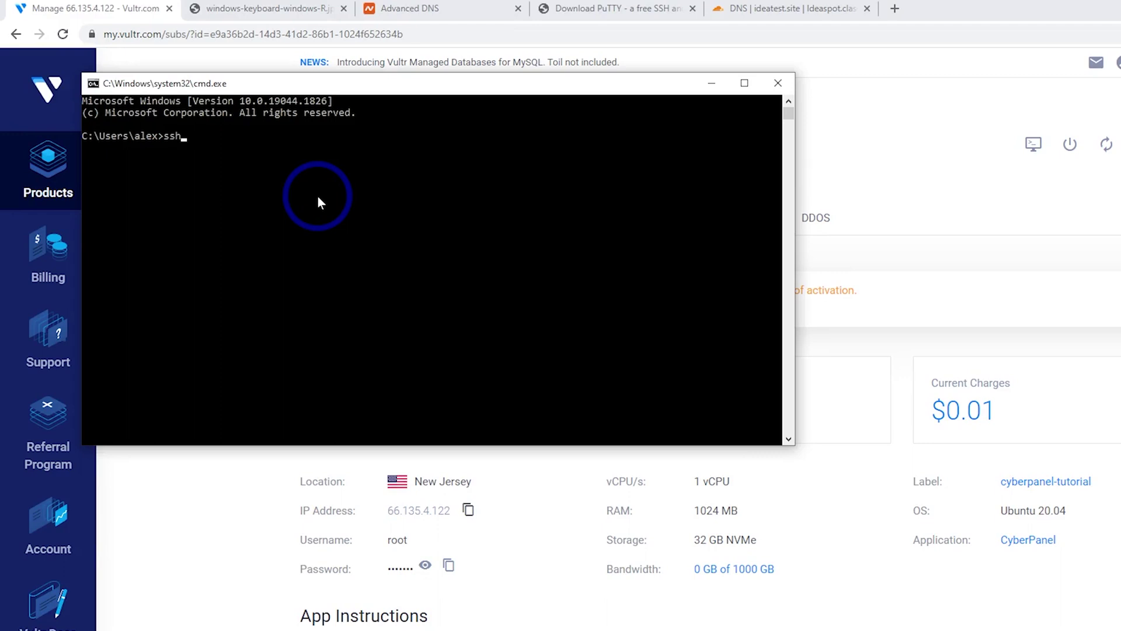
type(" root@")
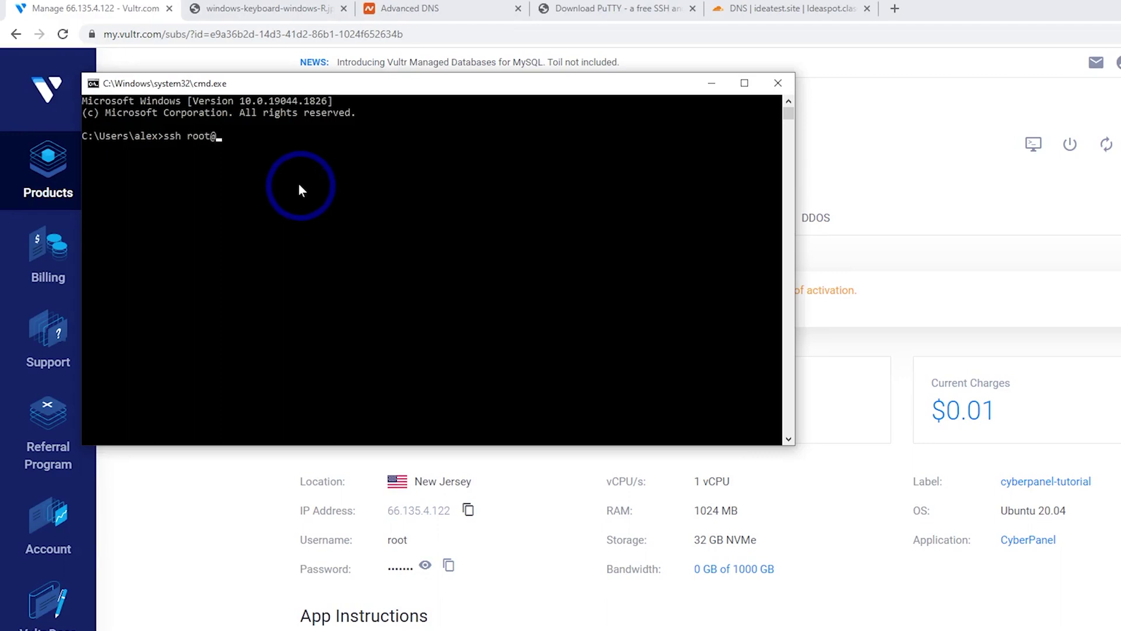
key("ctrl+v")
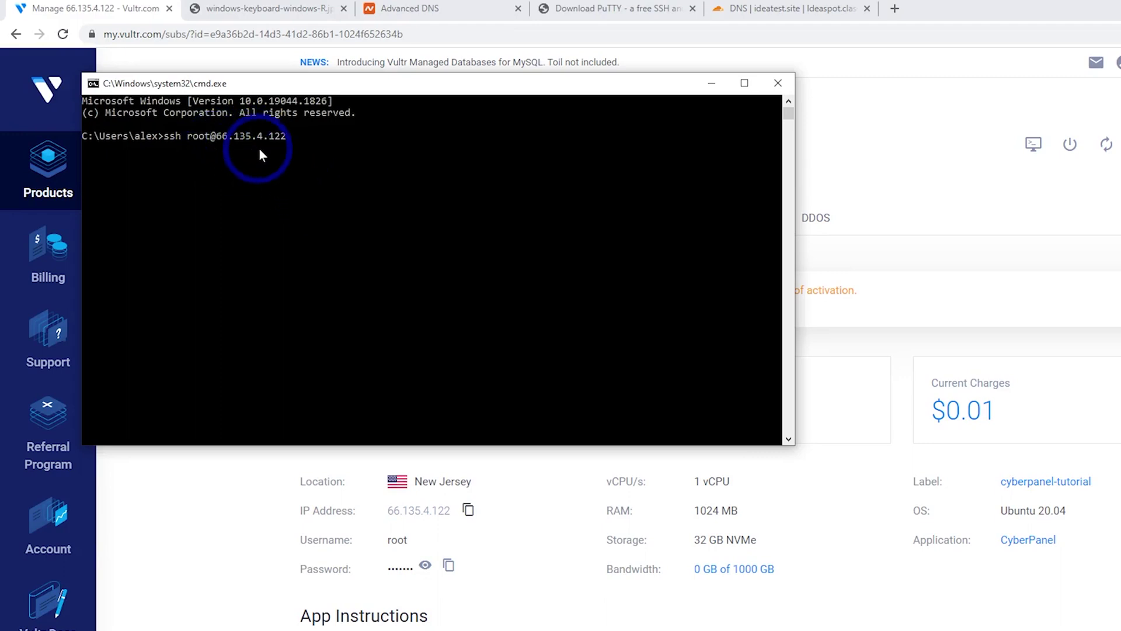
key("Return")
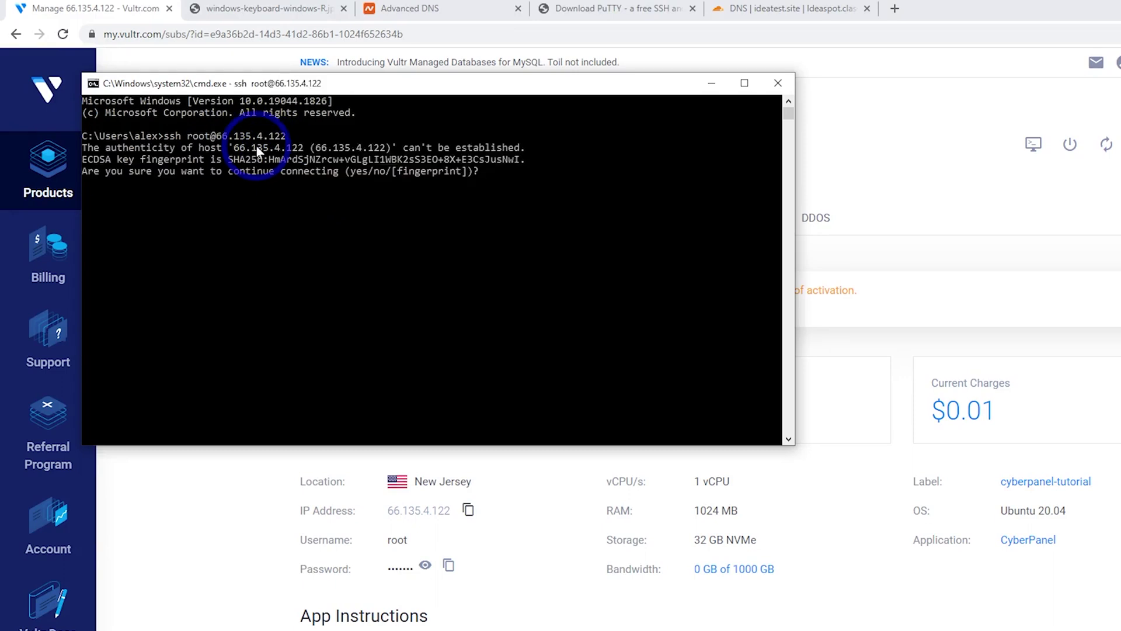
key("Return")
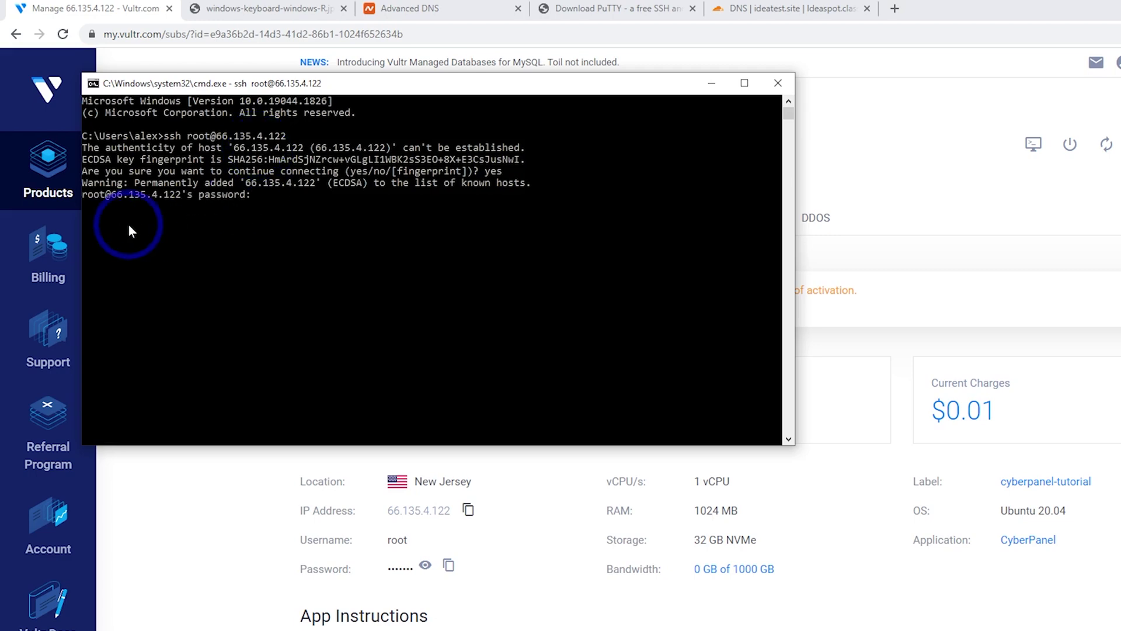
- Paste the root password copied from Vultr to log in
left_click(449, 567)
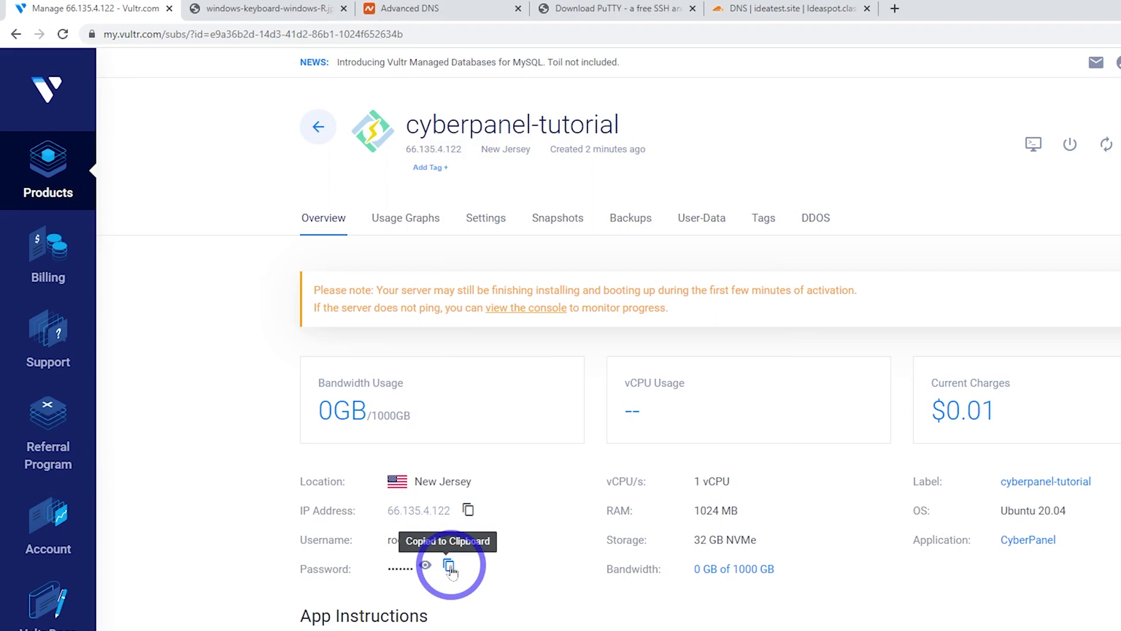
key("alt+Tab")
right_click(287, 202)
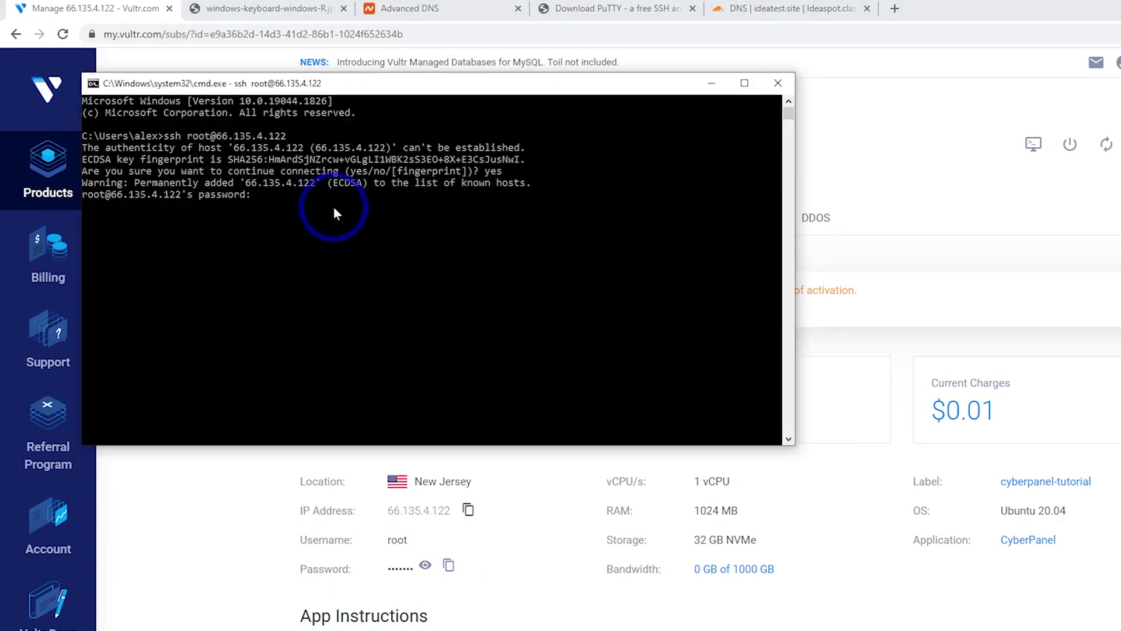
key("Return")
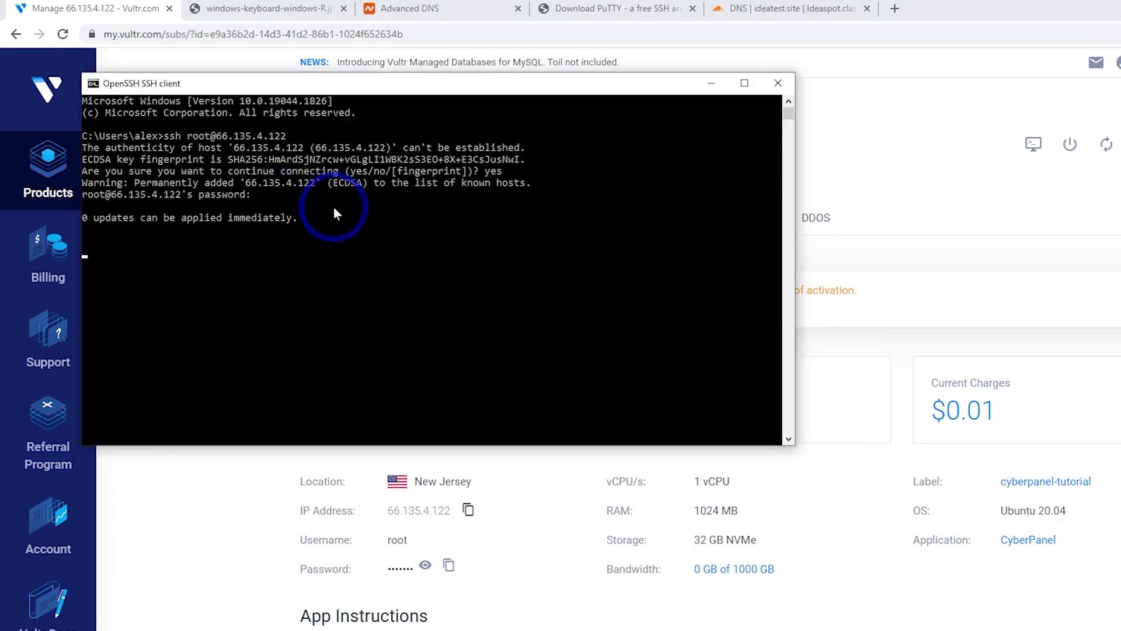
- Answer Y to confirm the system update prompt
left_click(199, 529)
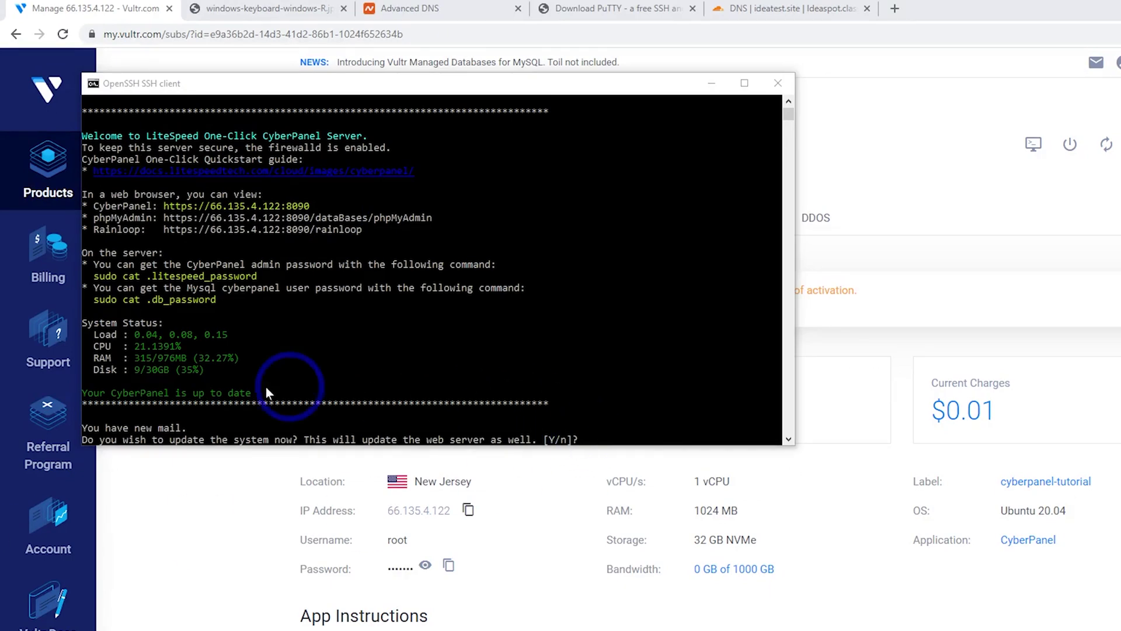
left_click(432, 445)
left_click(621, 416)
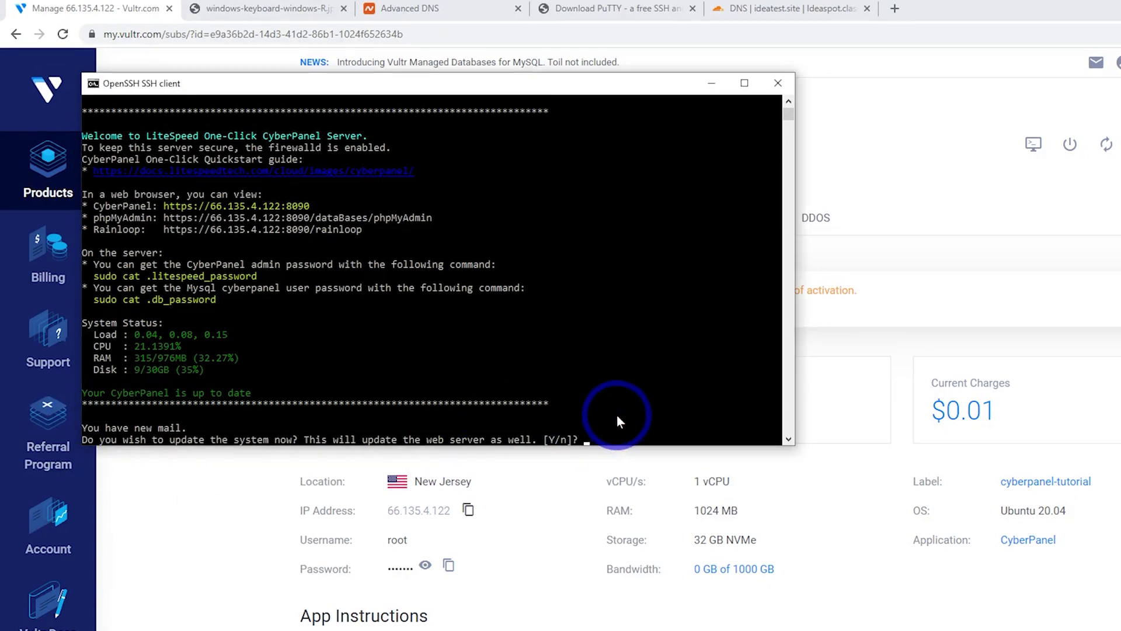
type("Y")
key("Return")
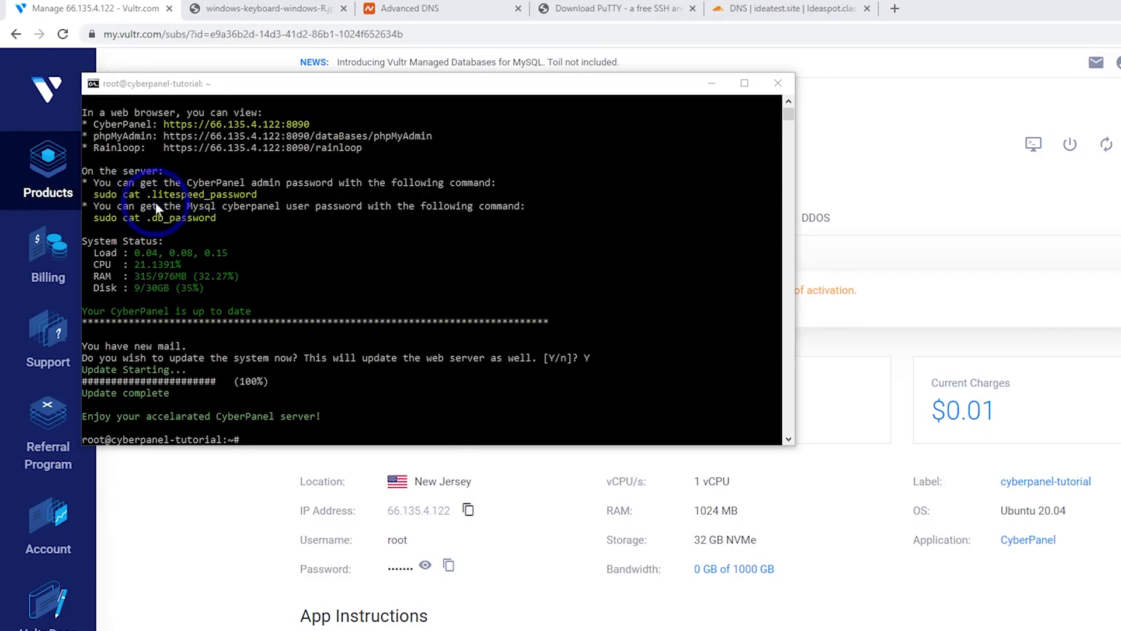
- Run cat .litespeed_password to display the CyberPanel admin password
left_click(260, 341)
type("ca")
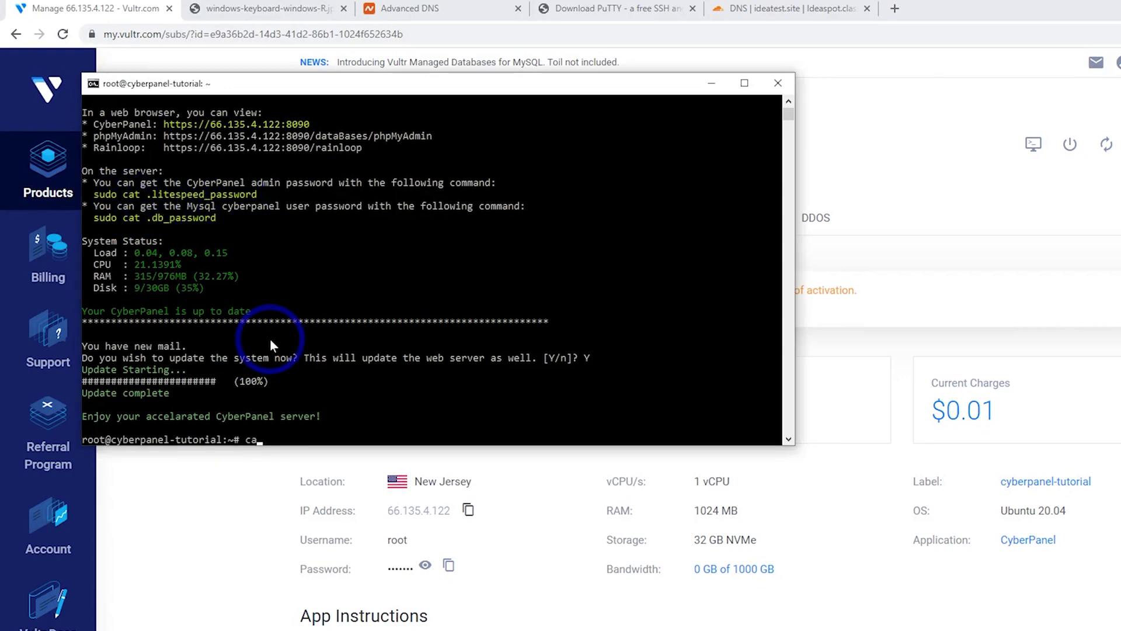
type("t .litespeed_password")
key("Return")
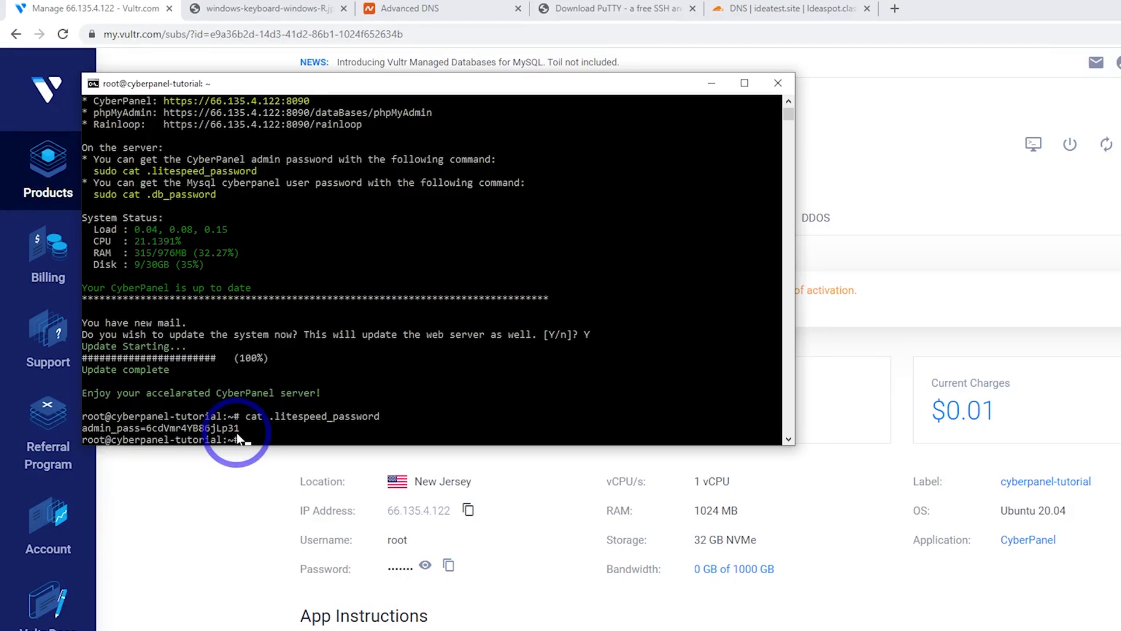
- Copy the admin password lines into a new Notepad note
left_click_drag(82, 420, 248, 441)
right_click(188, 363)
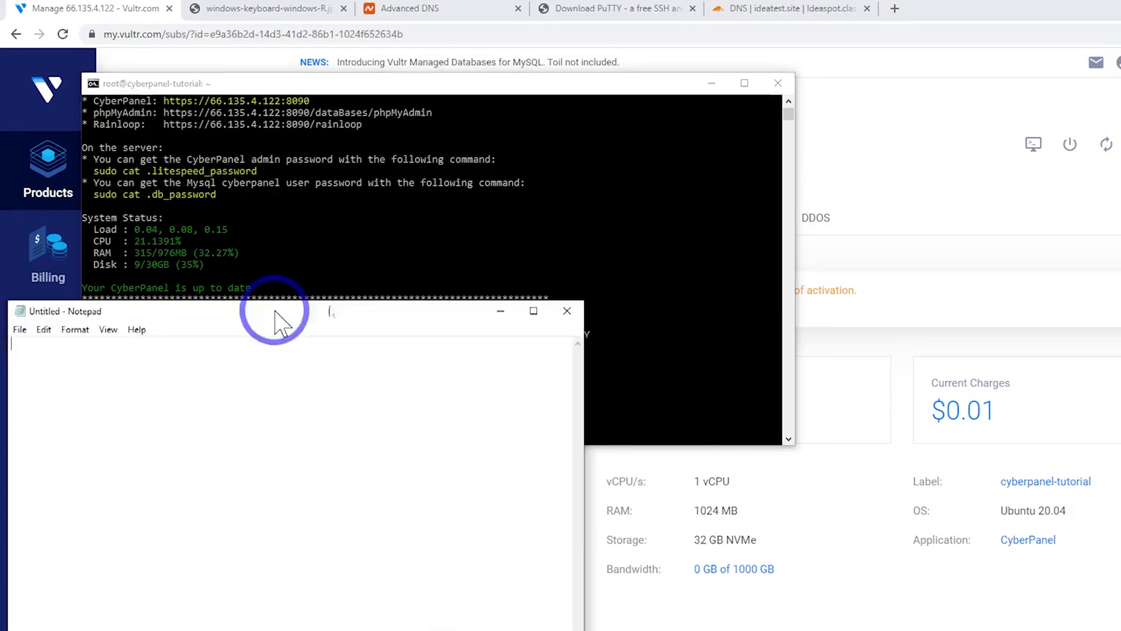
key("ctrl+v")
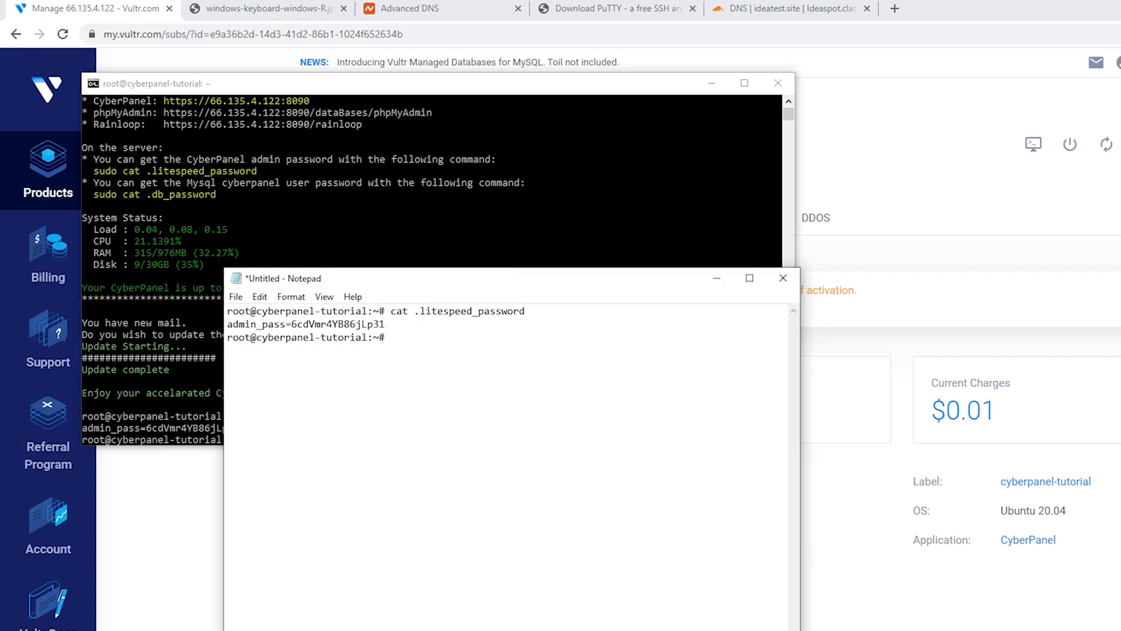
scroll(429, 345, "up", 1)
scroll(429, 345, "up", 1)
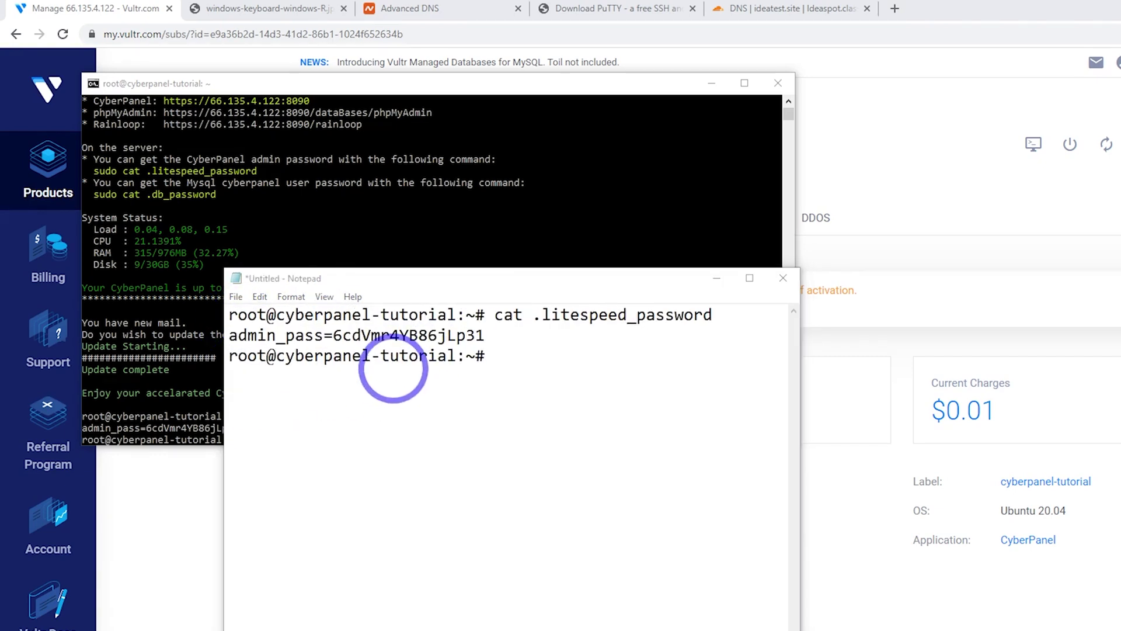
left_click_drag(231, 338, 484, 337)
left_click(333, 335)
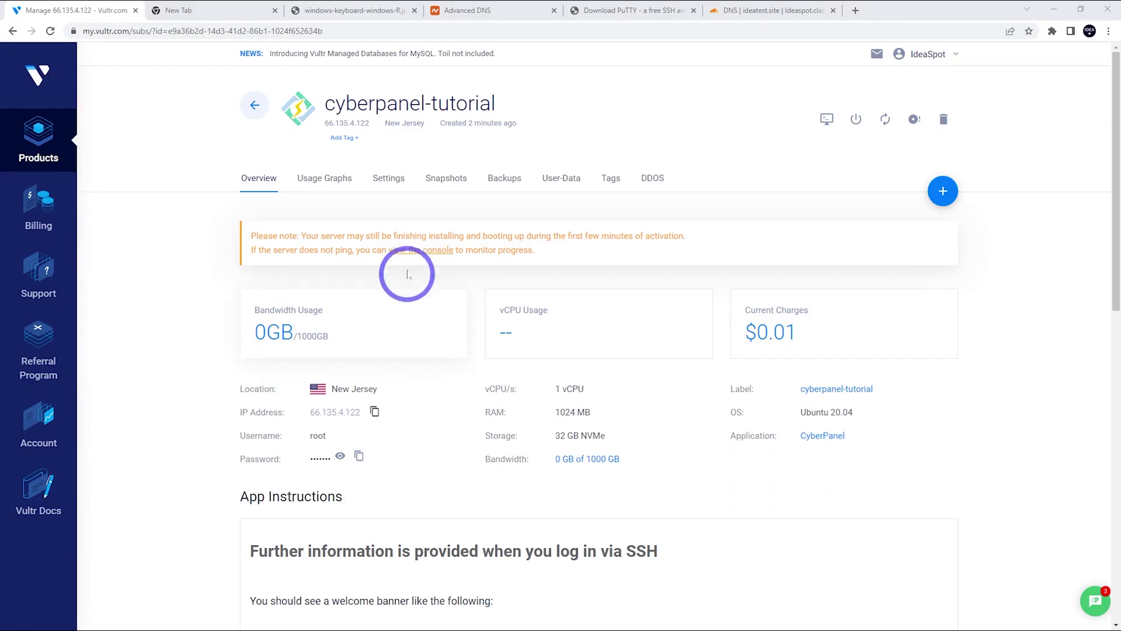
scroll(500, 282, "down", 7)
scroll(471, 270, "down", 2)
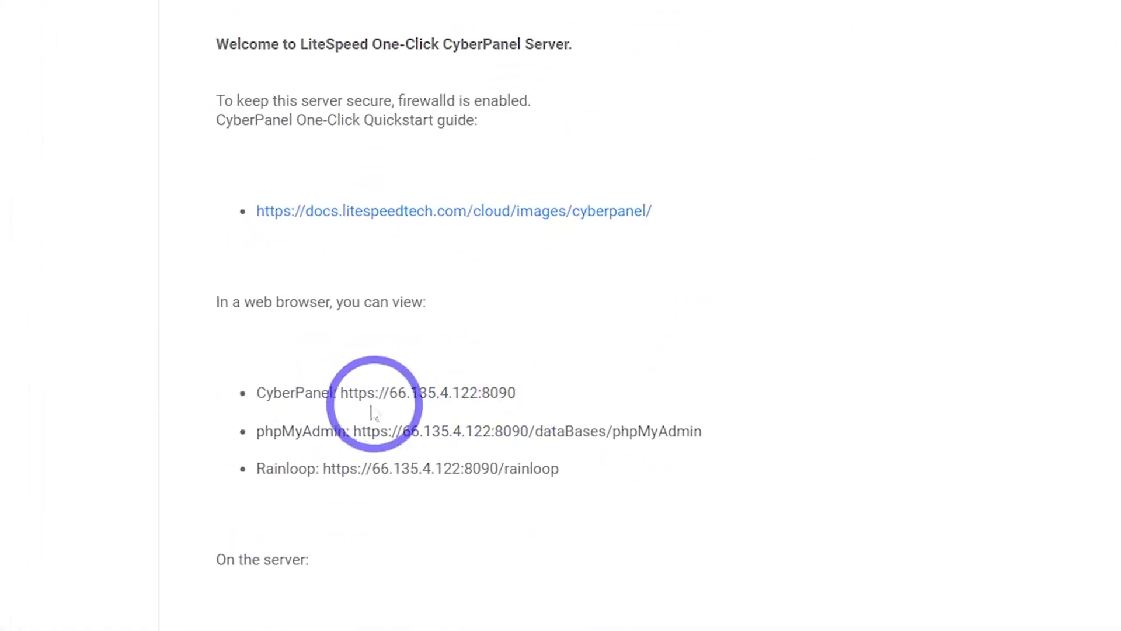
left_click_drag(516, 395, 338, 397)
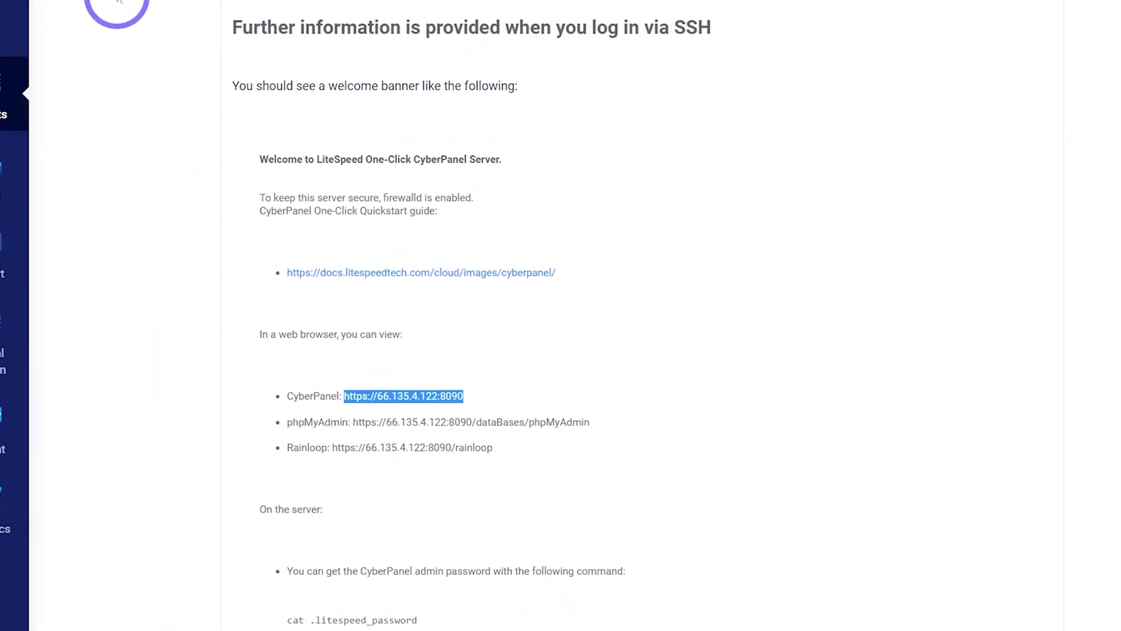
key("ctrl+t")
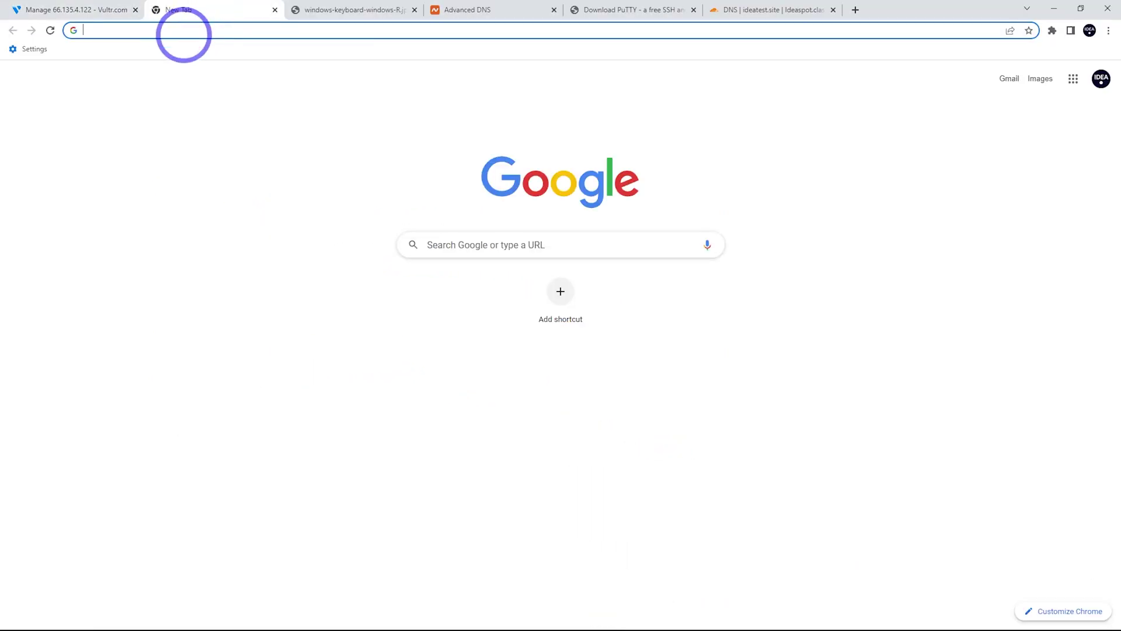
key("ctrl+v")
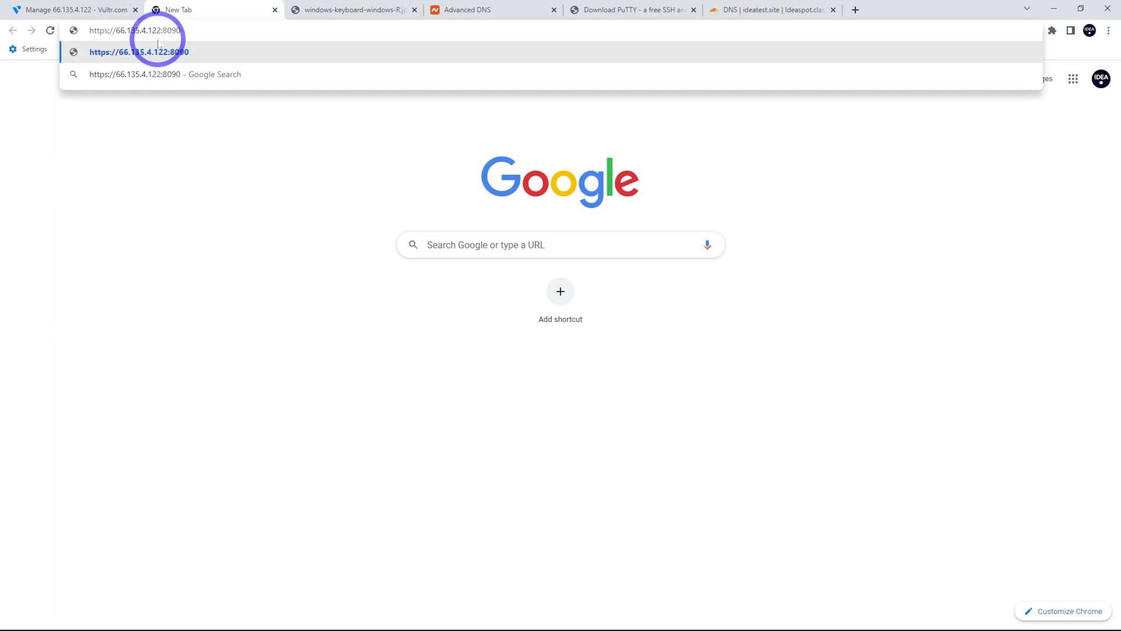
key("Return")
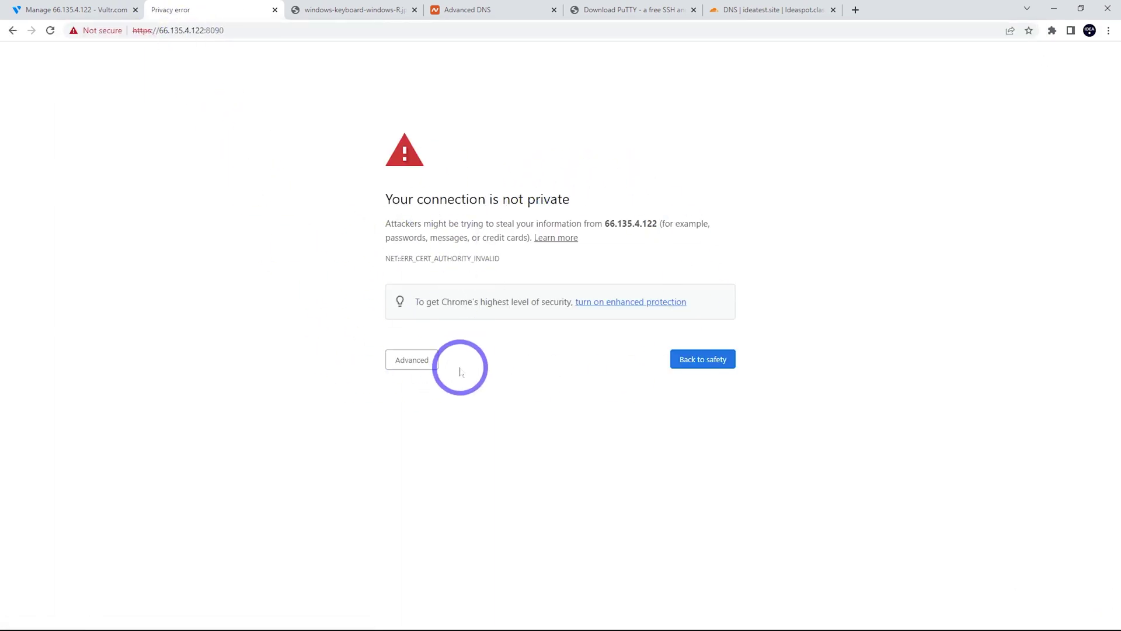
left_click(411, 360)
left_click(415, 455)
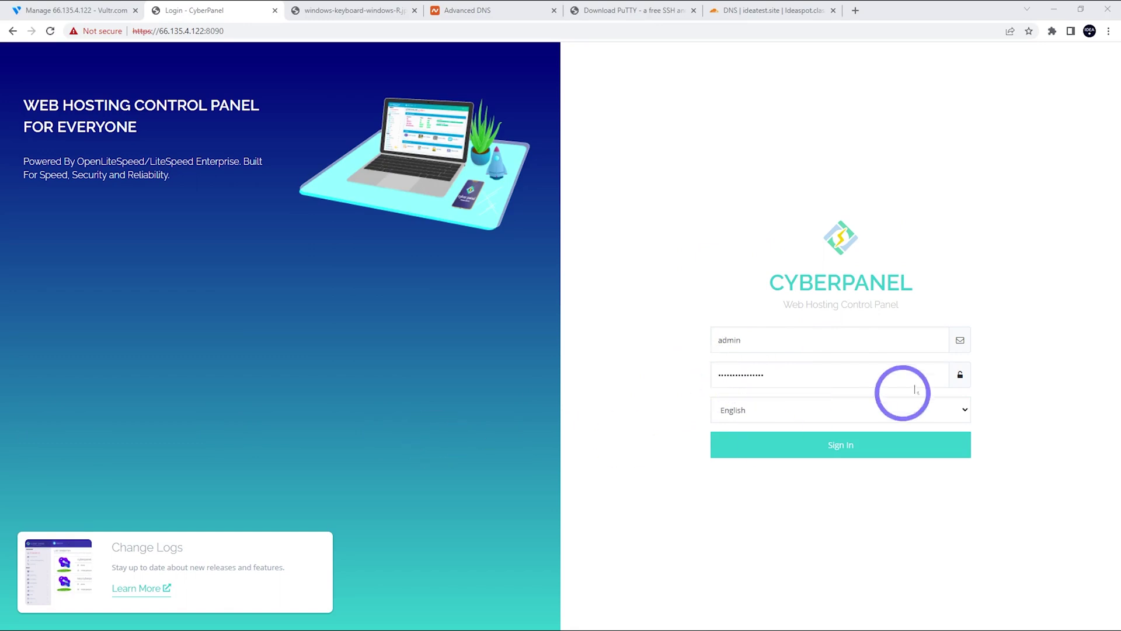
- Sign in as admin and fill Create Website for cp.ideaspot.xyz with PHP 8.1 and SSL
left_click(841, 444)
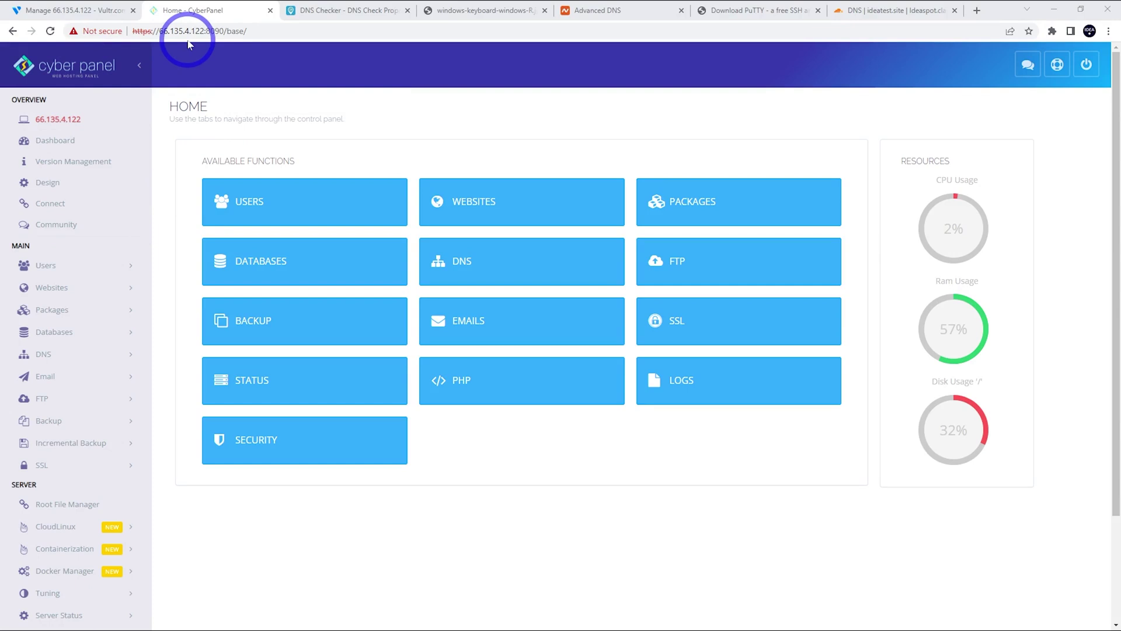
left_click(67, 286)
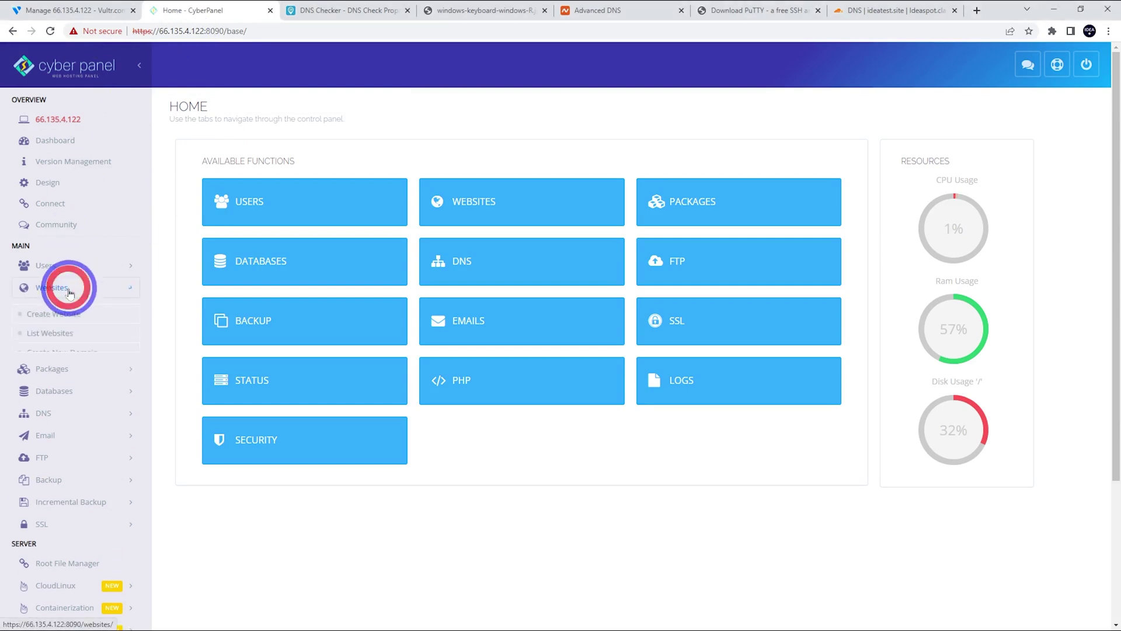
left_click(44, 314)
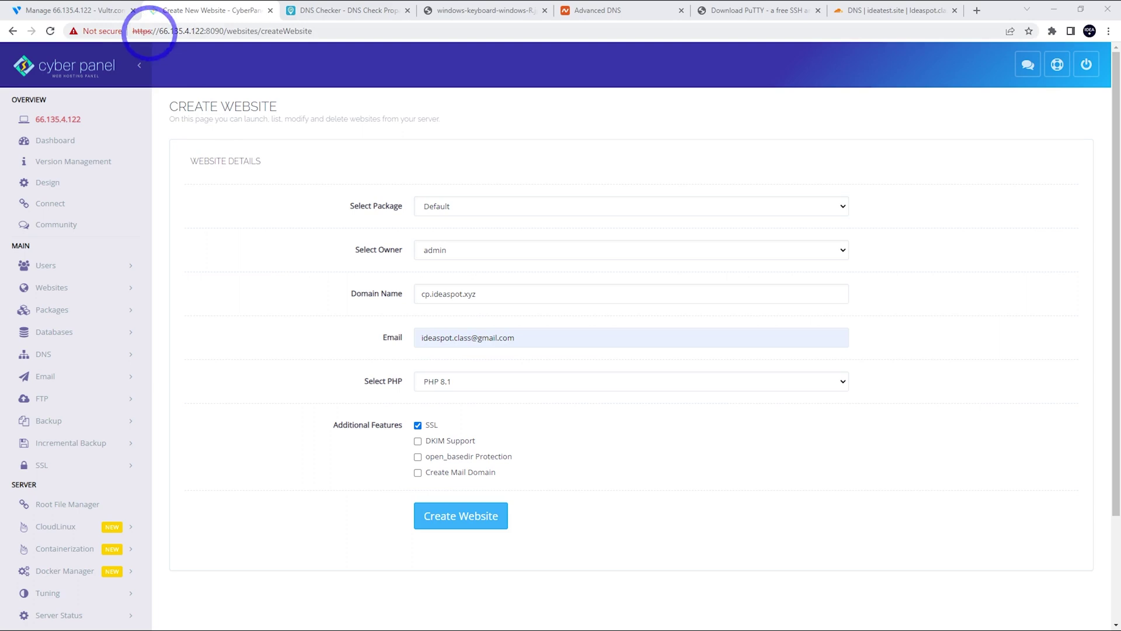
left_click(336, 10)
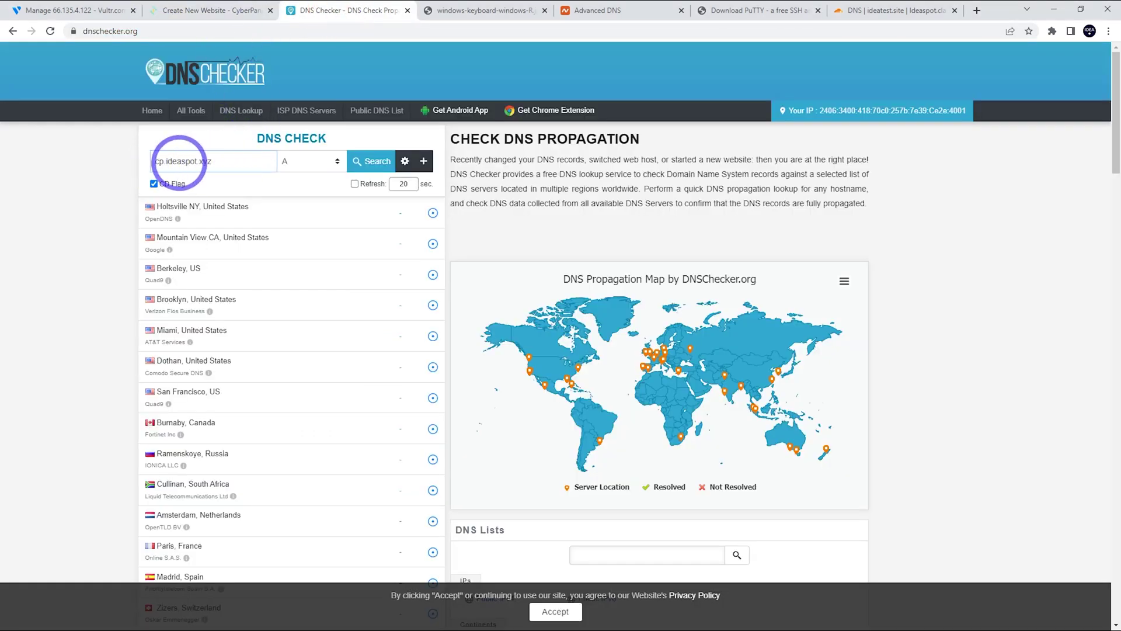
- Confirm in DNSChecker that cp.ideaspot.xyz's A record resolves to 66.135.4.122
left_click(370, 160)
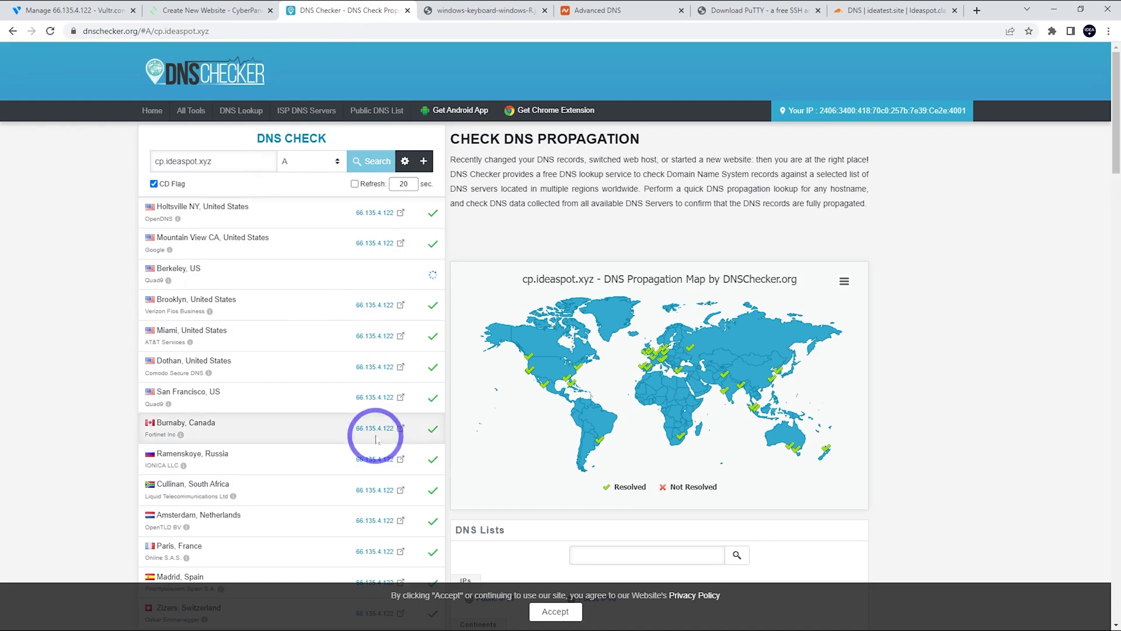
left_click(199, 10)
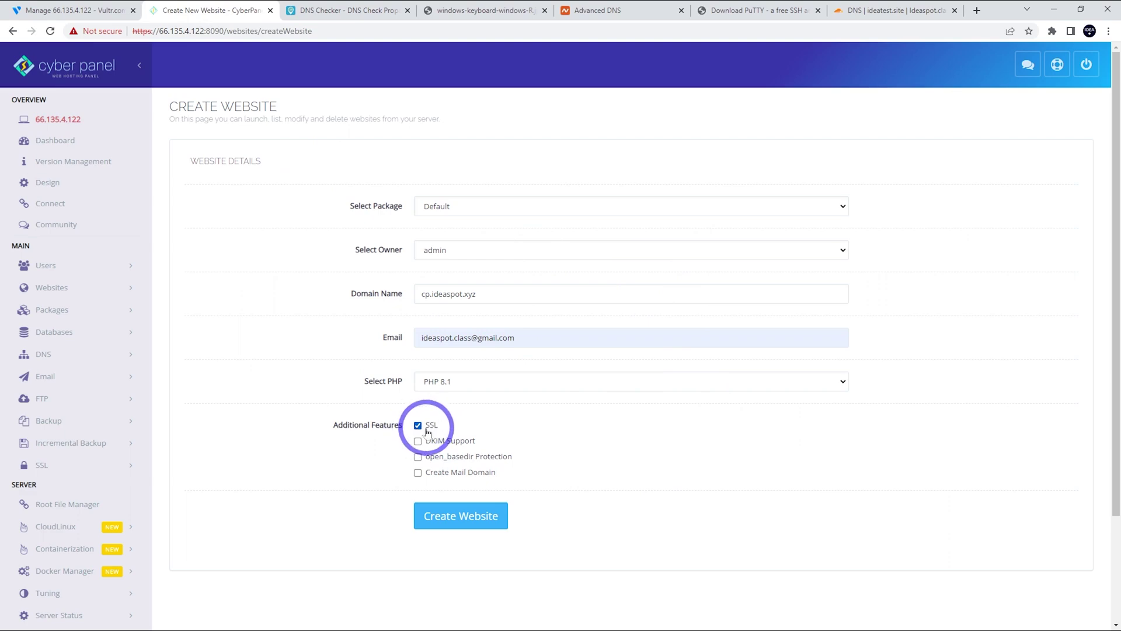
left_click(349, 12)
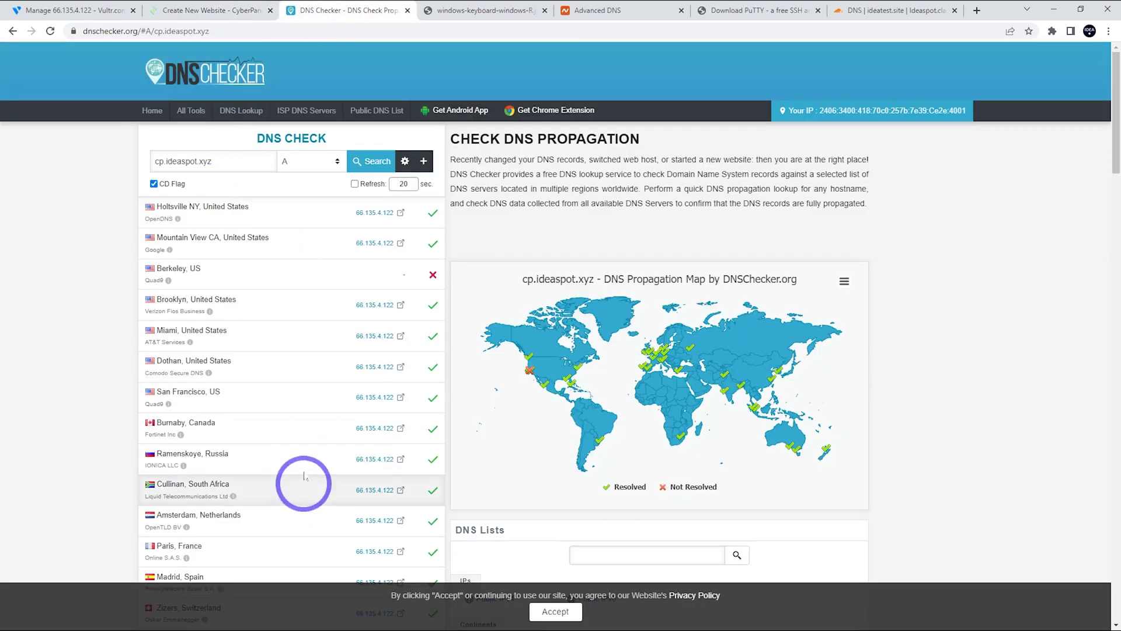
- Create the cp.ideaspot.xyz website from the filled-in CyberPanel form
left_click(231, 10)
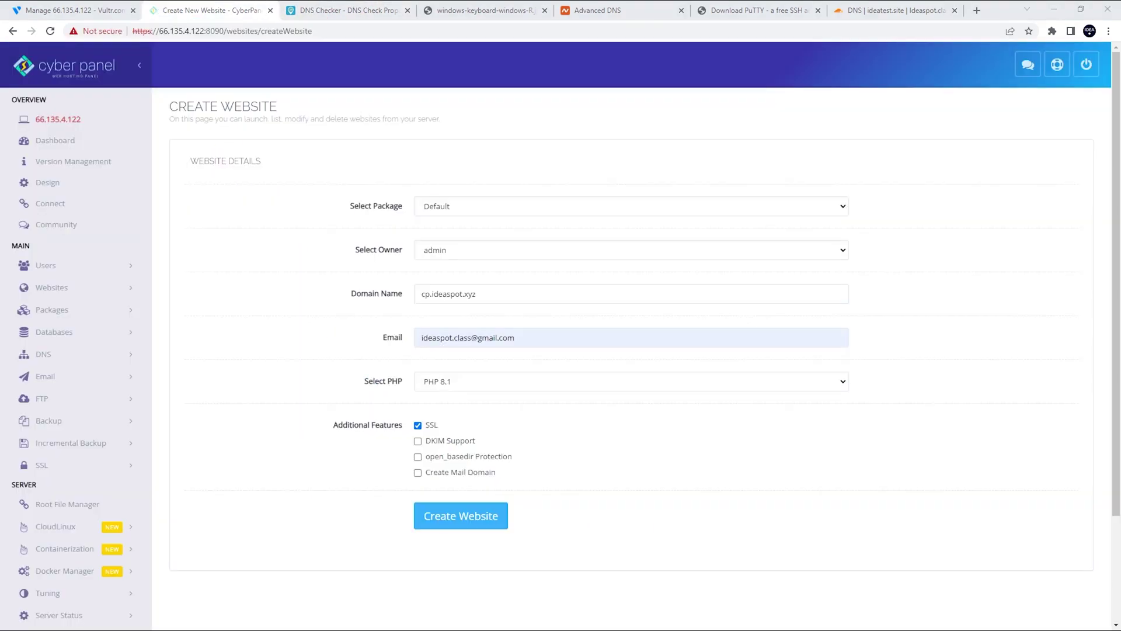
left_click(471, 517)
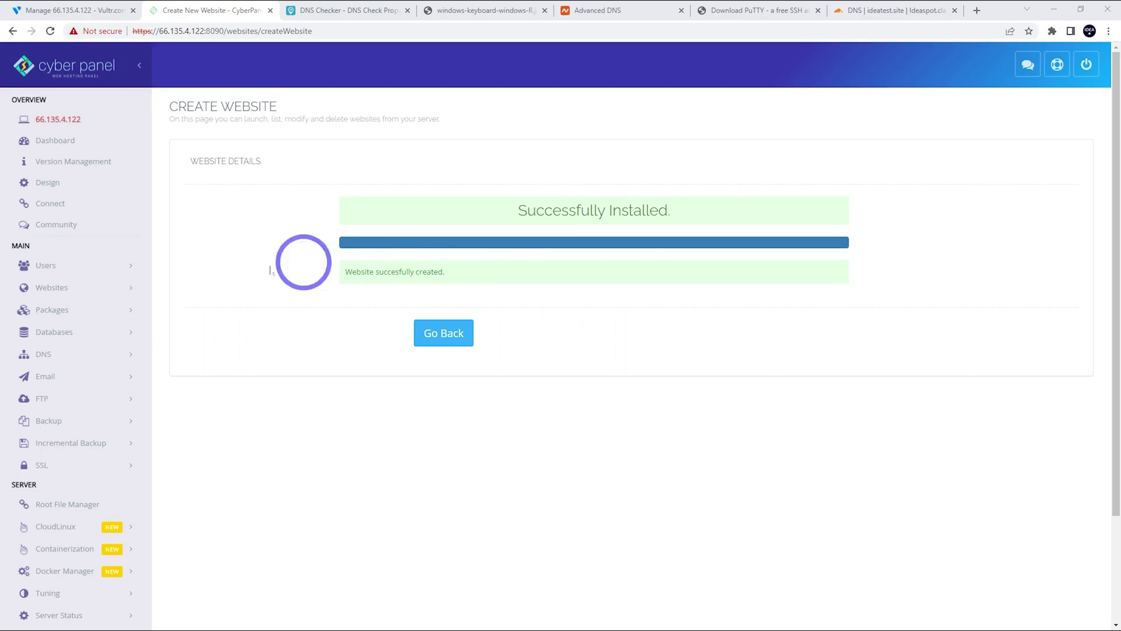
left_click(45, 465)
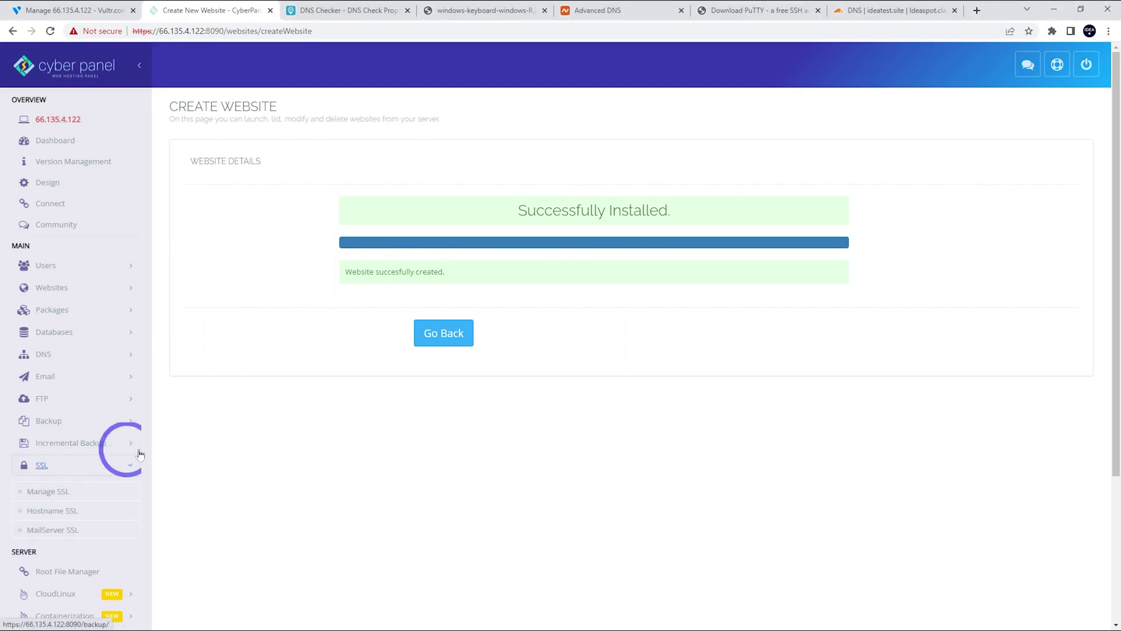
left_click(51, 511)
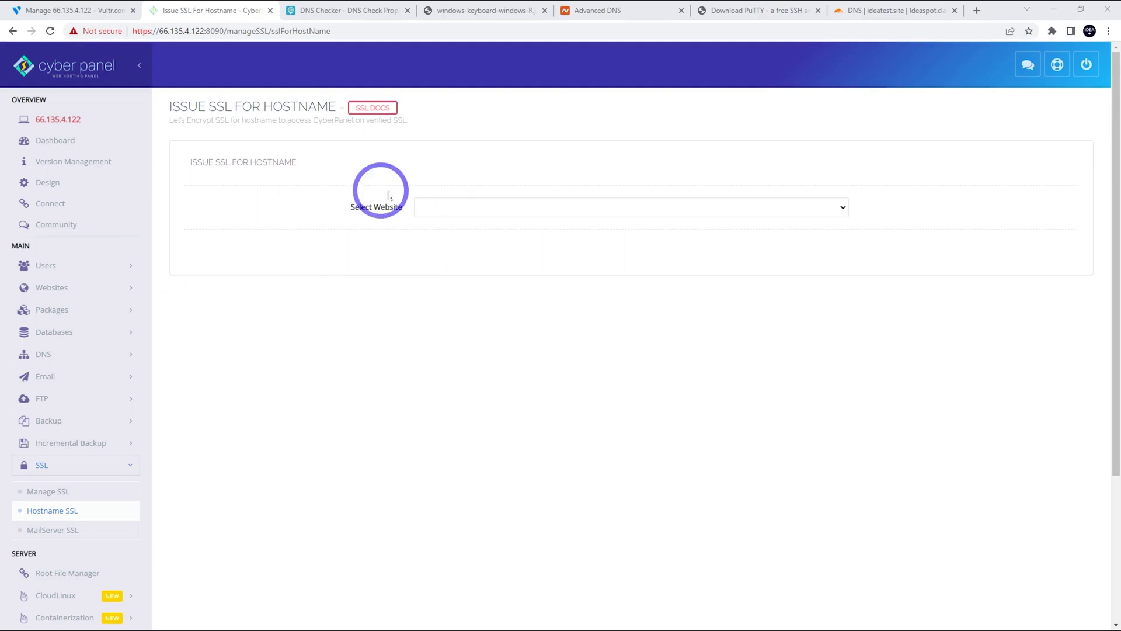
left_click(447, 207)
left_click(429, 234)
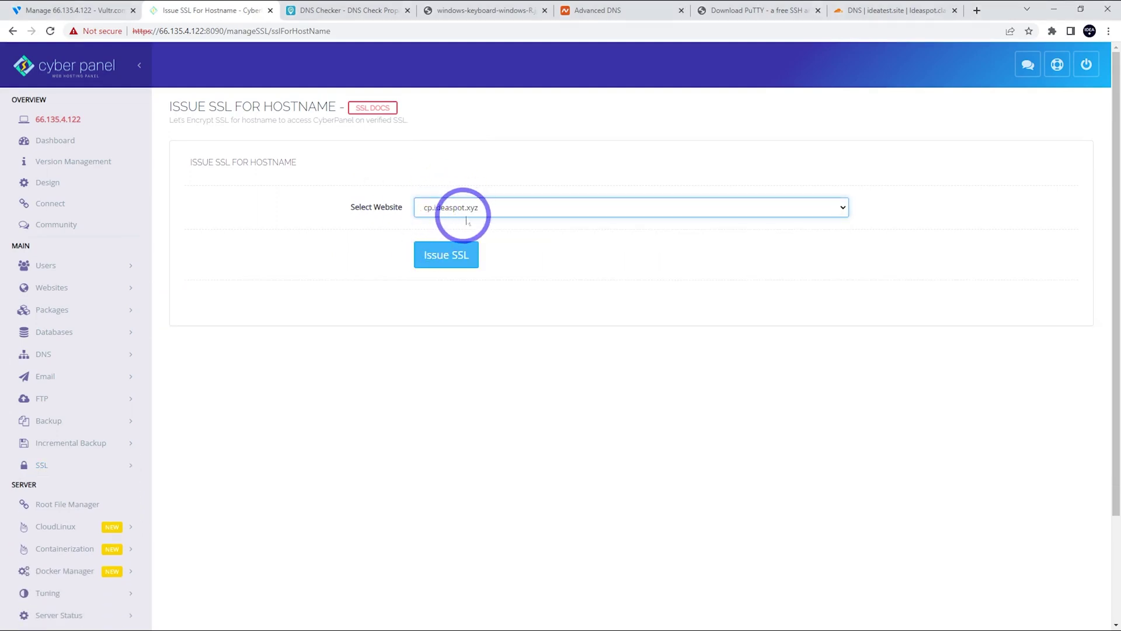
left_click(446, 262)
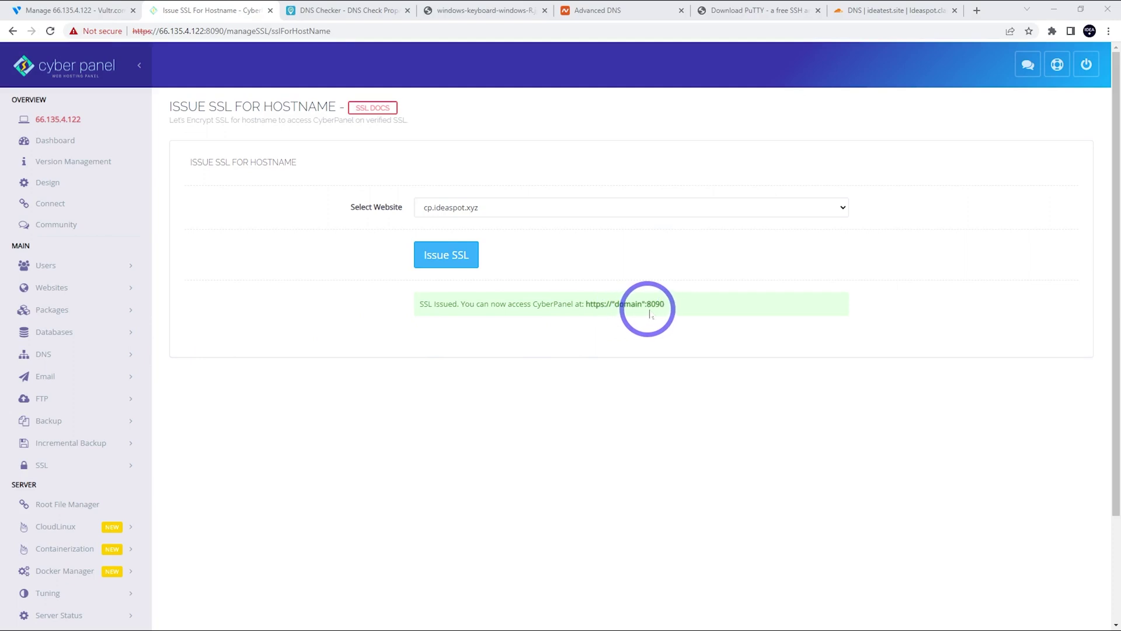
left_click(591, 305)
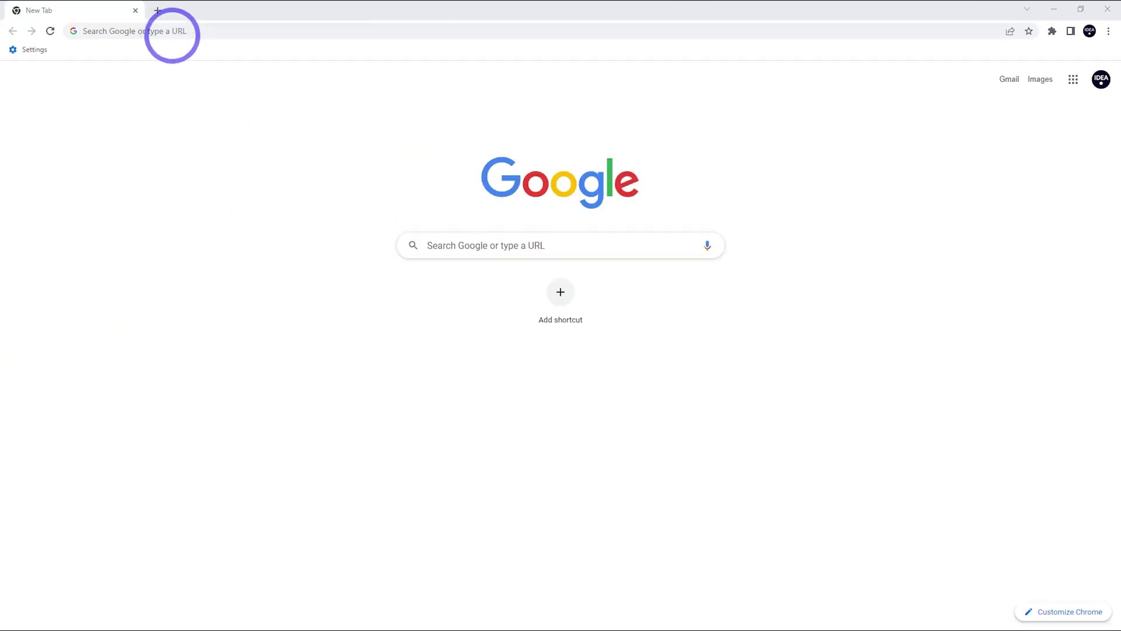
- Load the panel at cp.ideaspot.xyz:8090, sign in and save the password in the browser
left_click(170, 30)
type("https://cp.ideaspot.xyz:8090/")
key("Return")
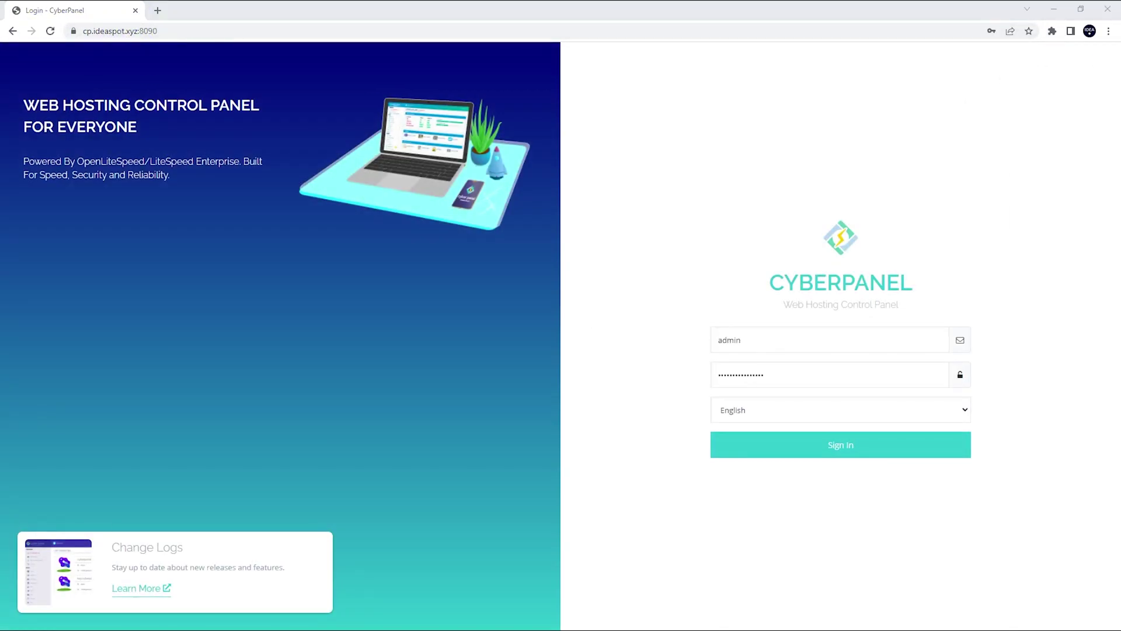
left_click(822, 446)
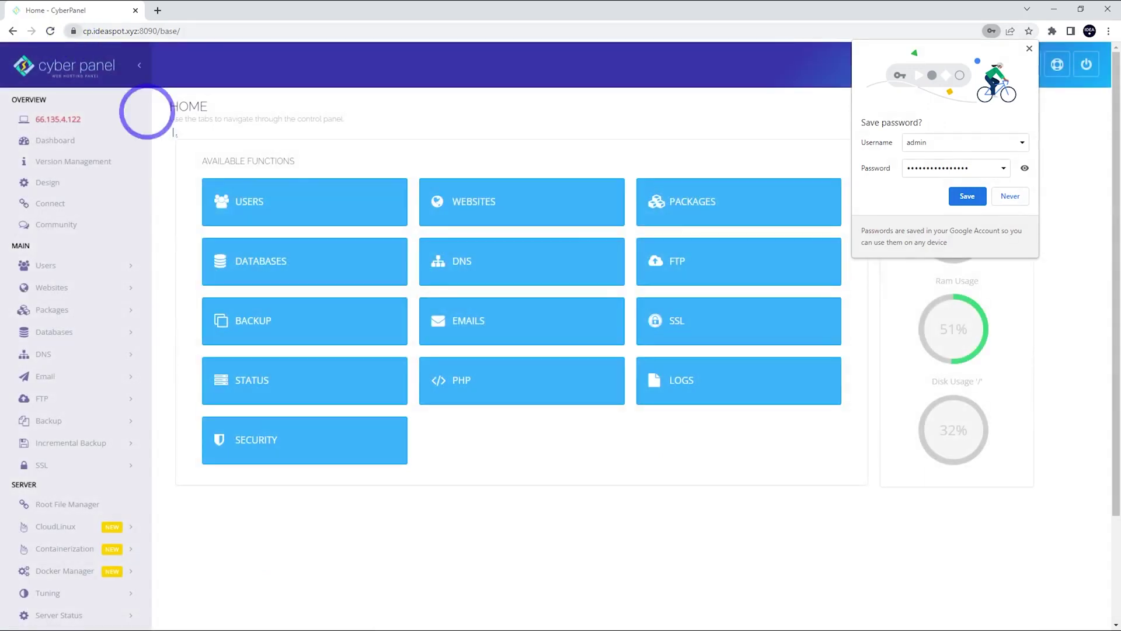
left_click(966, 196)
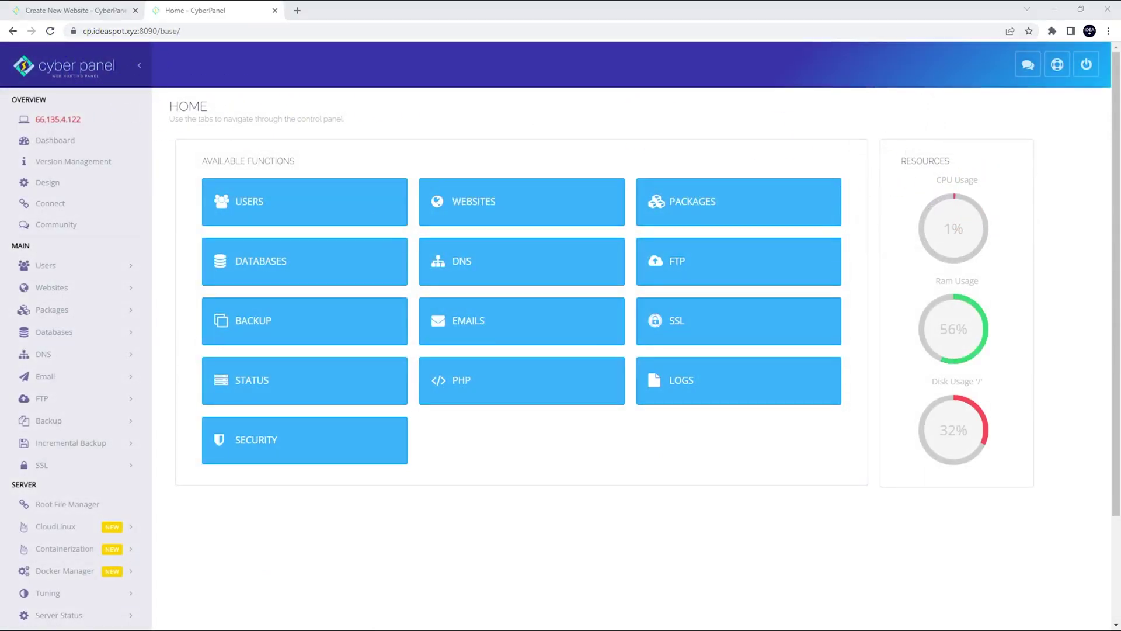
- Open the cp.ideaspot.xyz management page from the Websites list
left_click(475, 205)
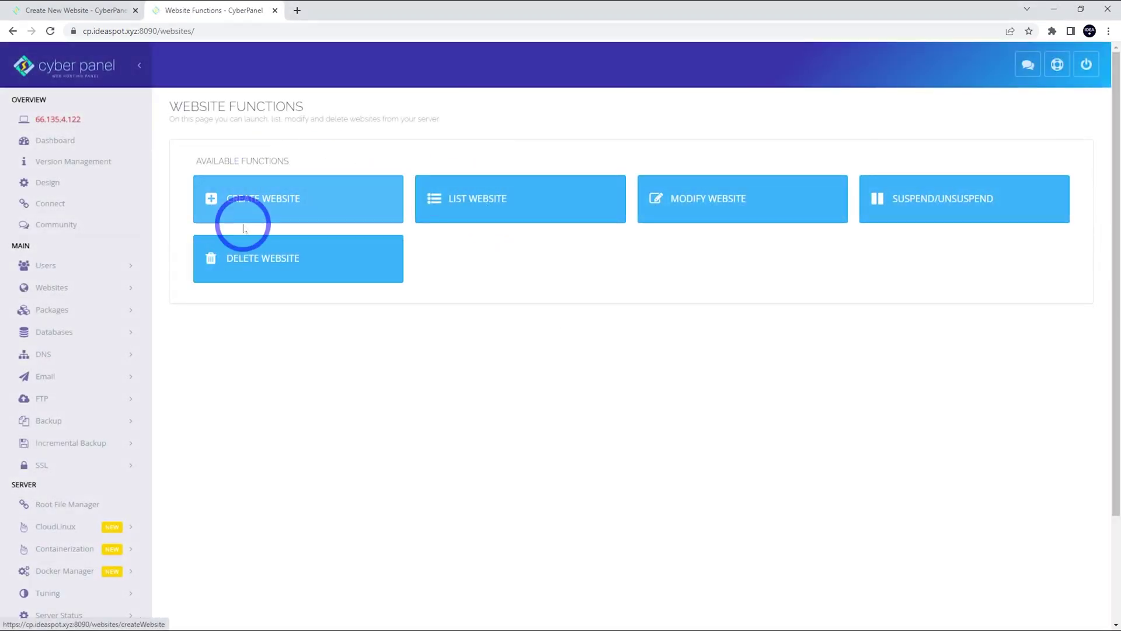
left_click(541, 209)
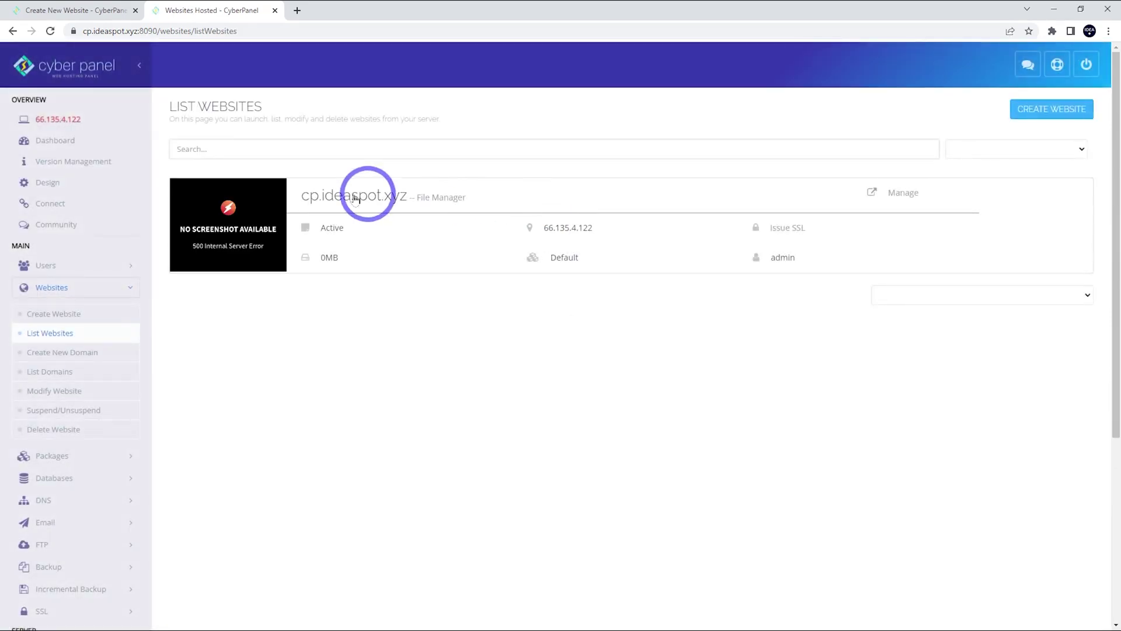
left_click(904, 193)
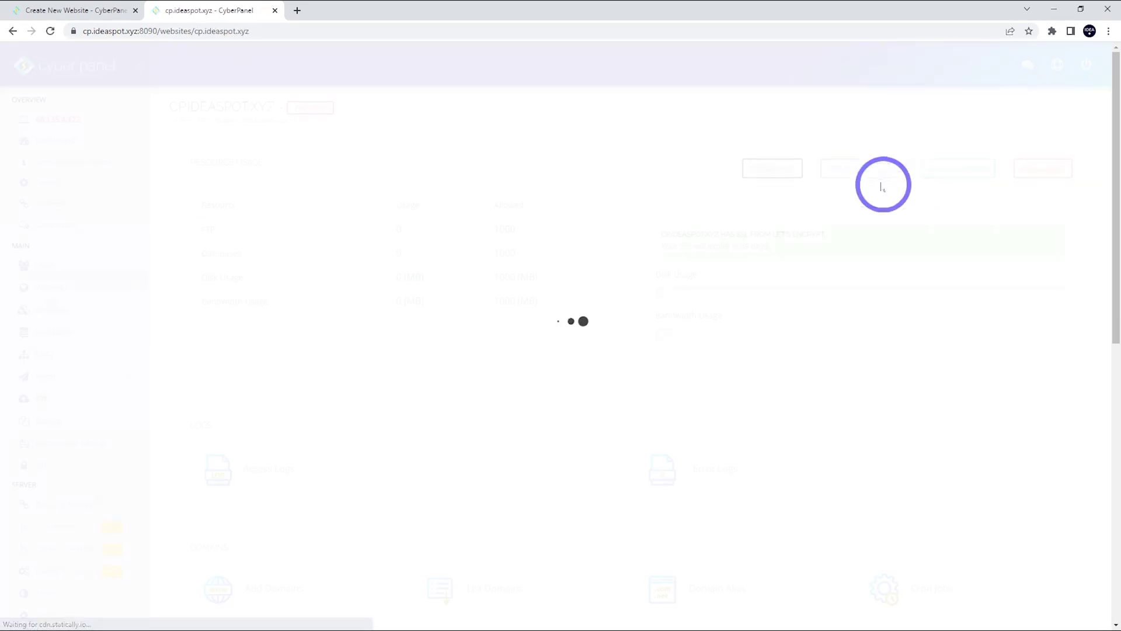
- Save the Force HTTP -> HTTPS rewrite rule template for cp.ideaspot.xyz
scroll(867, 196, "down", 6)
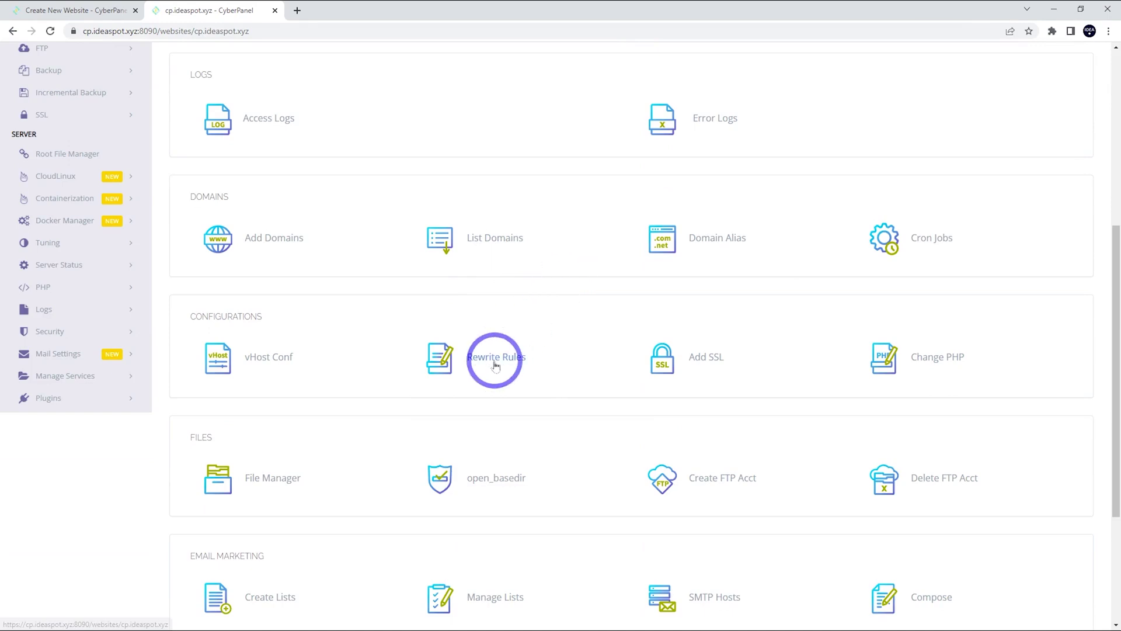
left_click(495, 357)
left_click(439, 444)
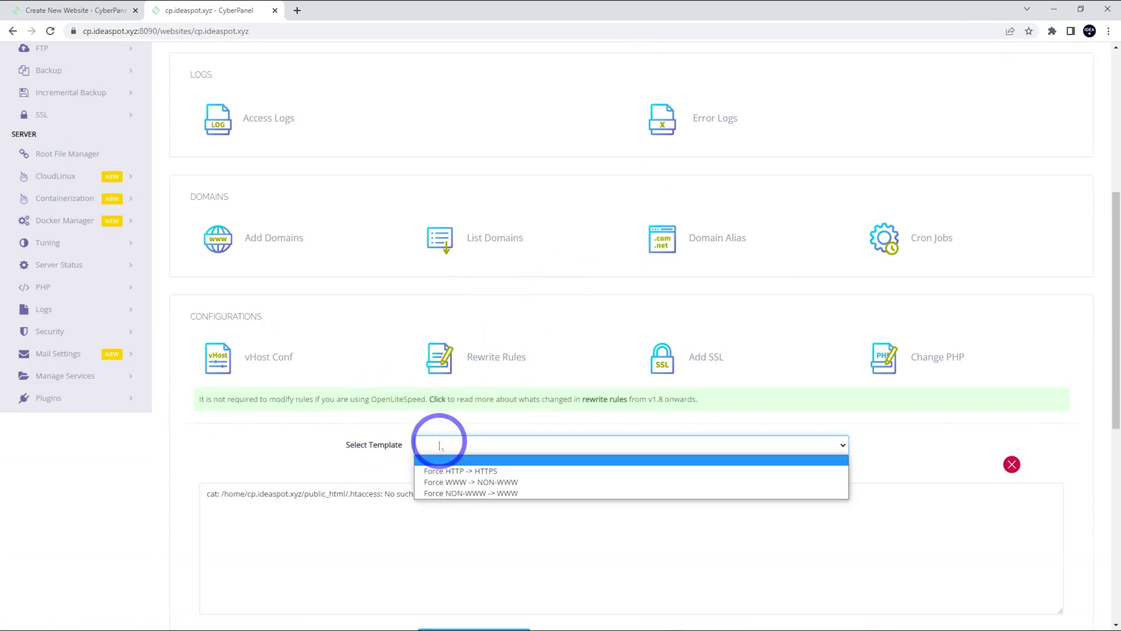
left_click(451, 472)
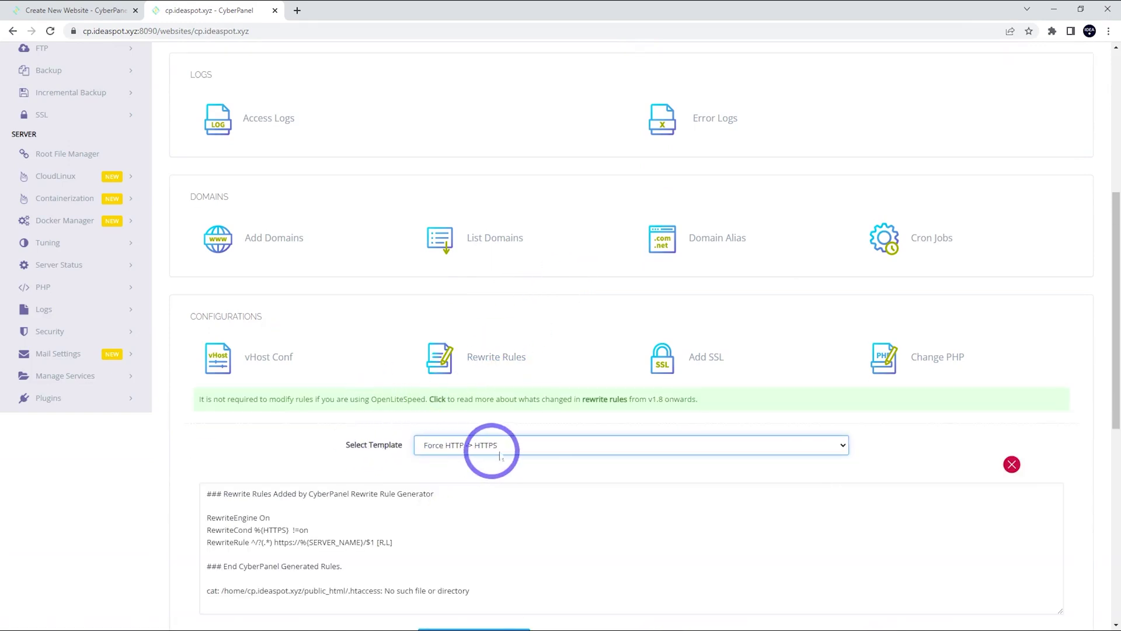
scroll(813, 481, "down", 4)
left_click(465, 421)
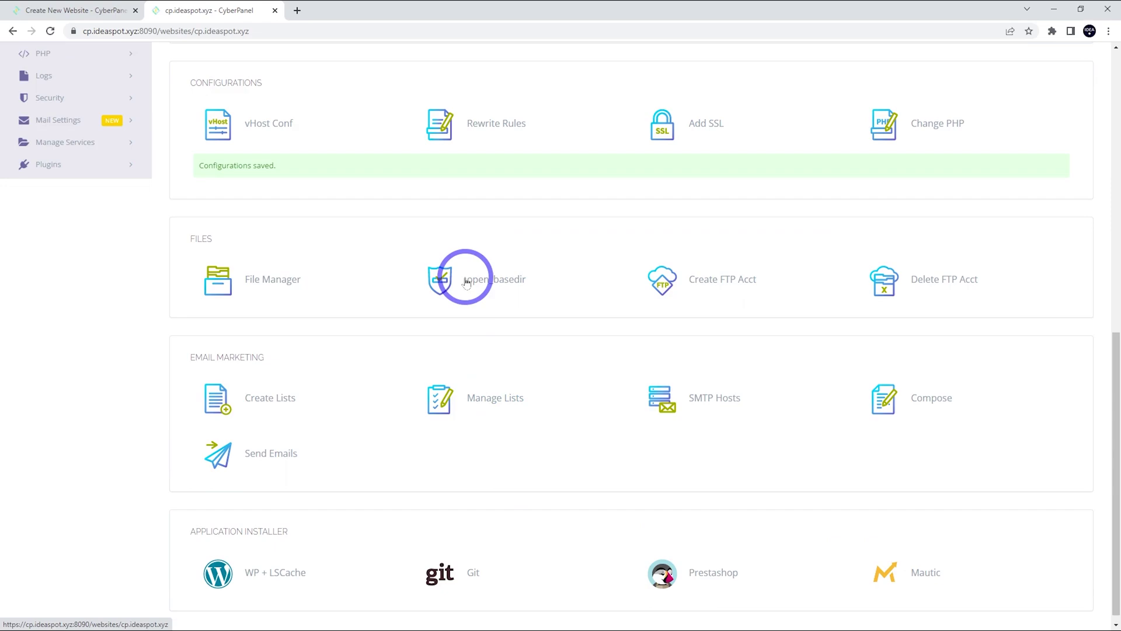
- Enable open_basedir protection for cp.ideaspot.xyz and apply the change
left_click(465, 280)
left_click(450, 330)
left_click(432, 353)
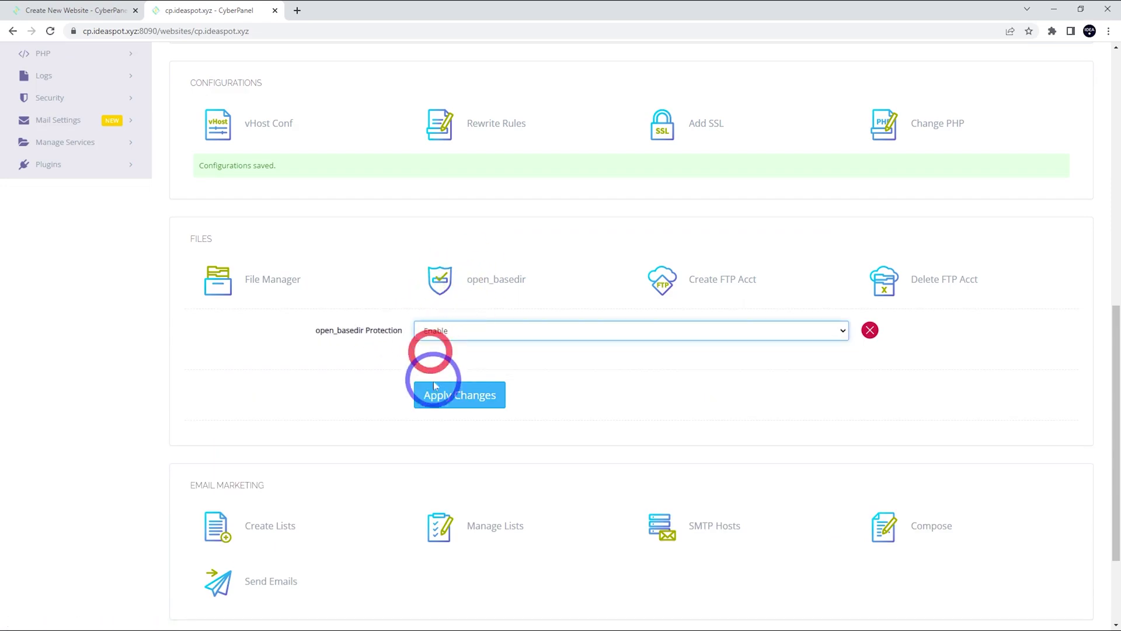
left_click(434, 393)
scroll(40, 519, "up", 1)
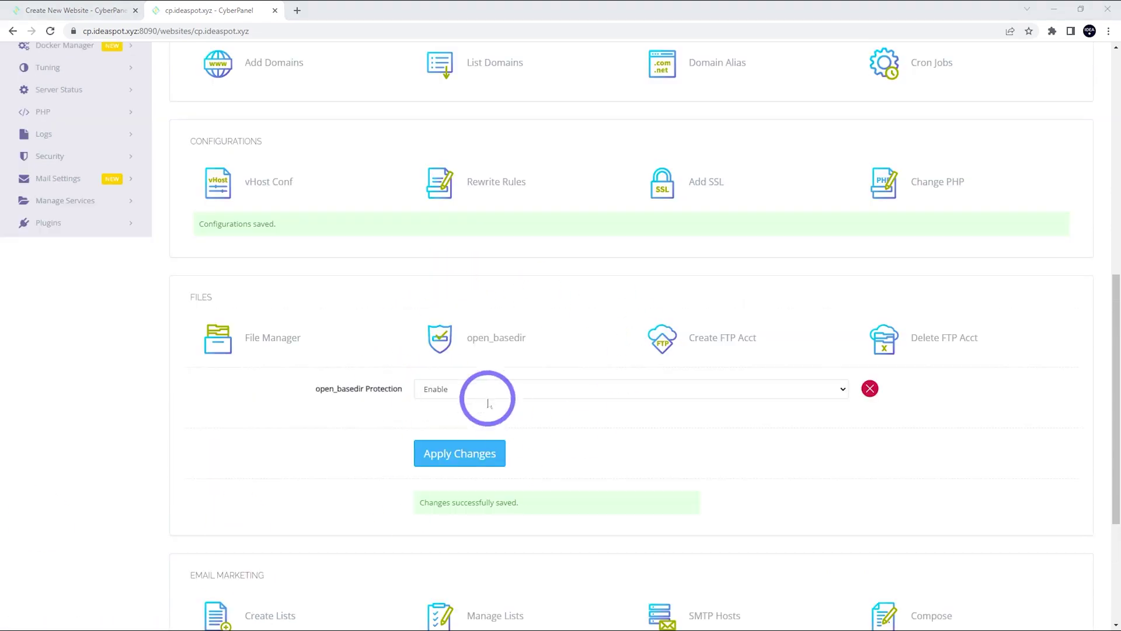
scroll(277, 401, "up", 7)
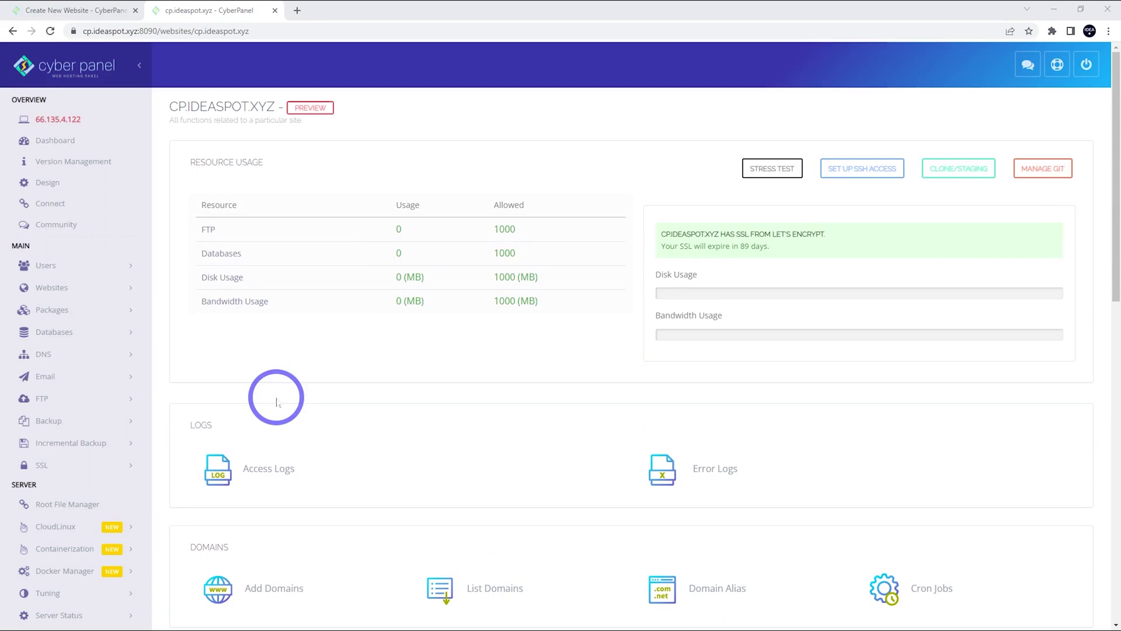
left_click(48, 142)
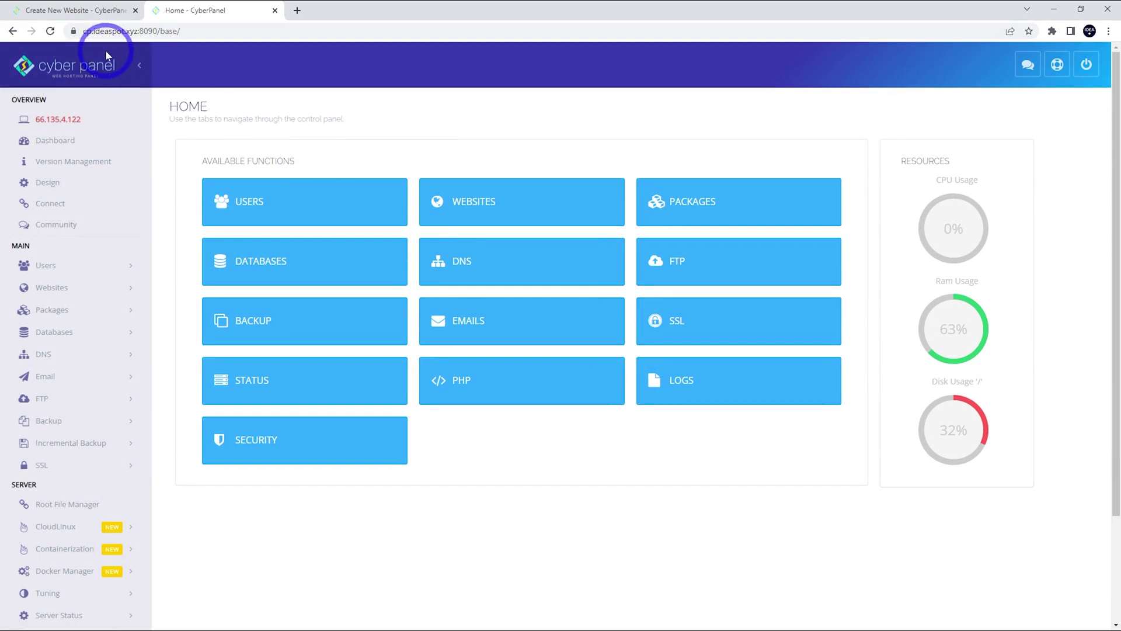
- Create ideaspot.xyz on the Default package with PHP 8.1, SSL and open_basedir ticked
left_click(510, 212)
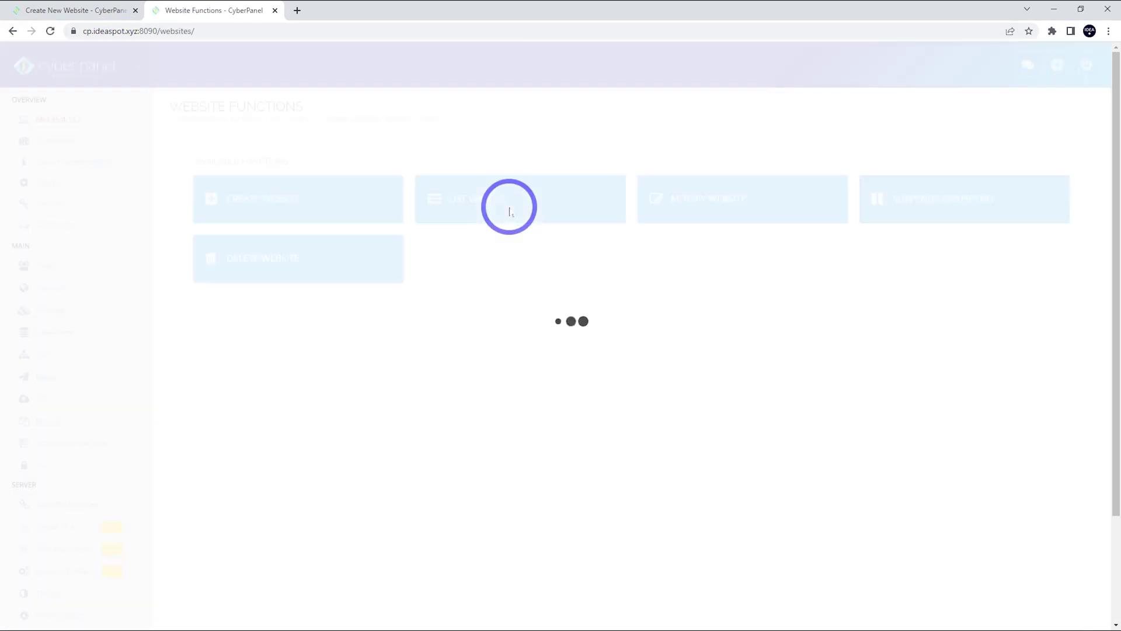
left_click(265, 202)
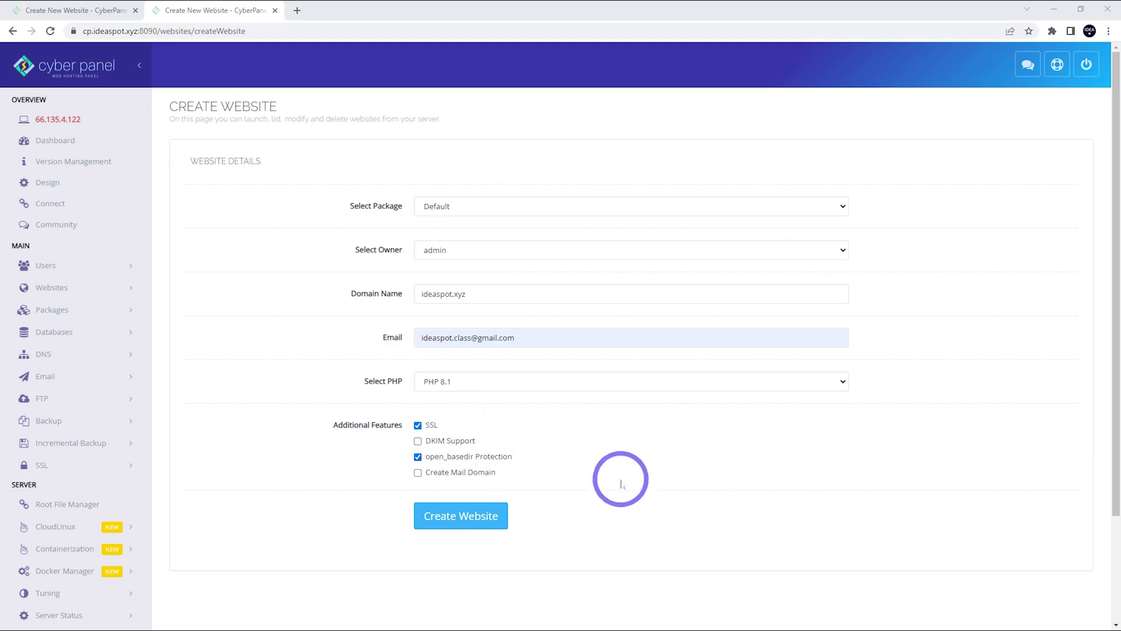
left_click(486, 527)
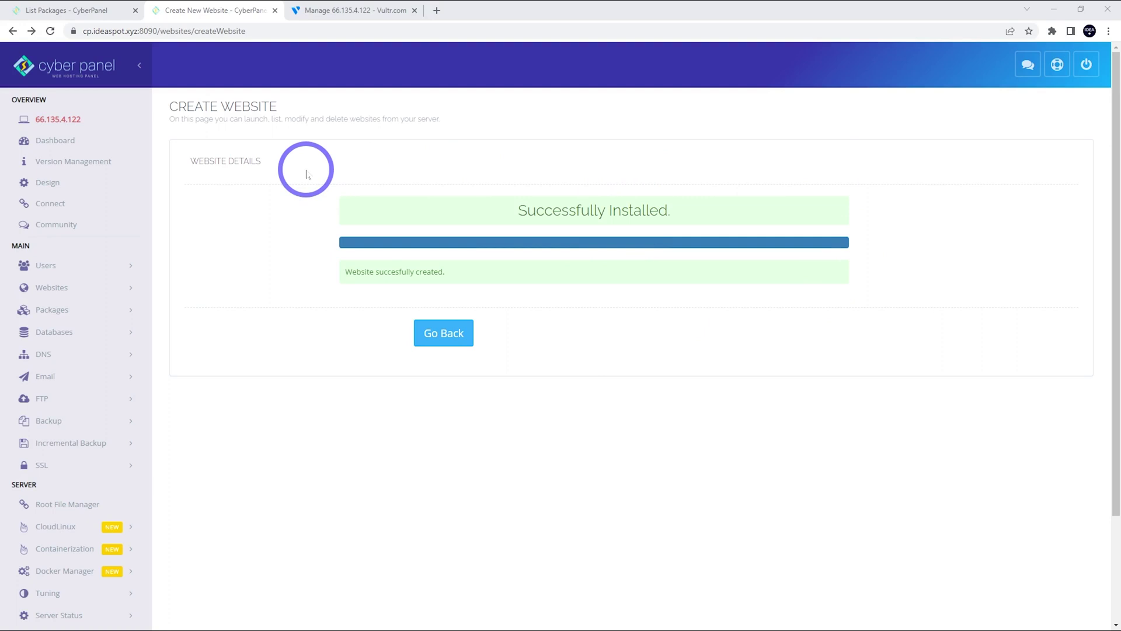
- Edit the Default package to set Disk Space 0 and Bandwidth 0, then save
left_click(57, 312)
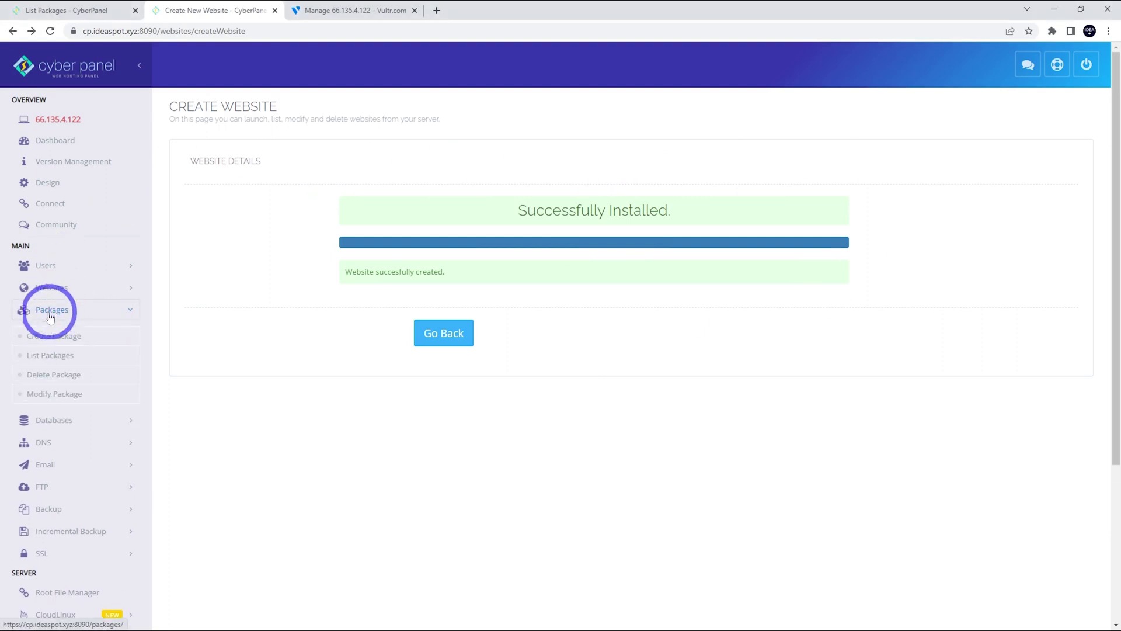
left_click(49, 357)
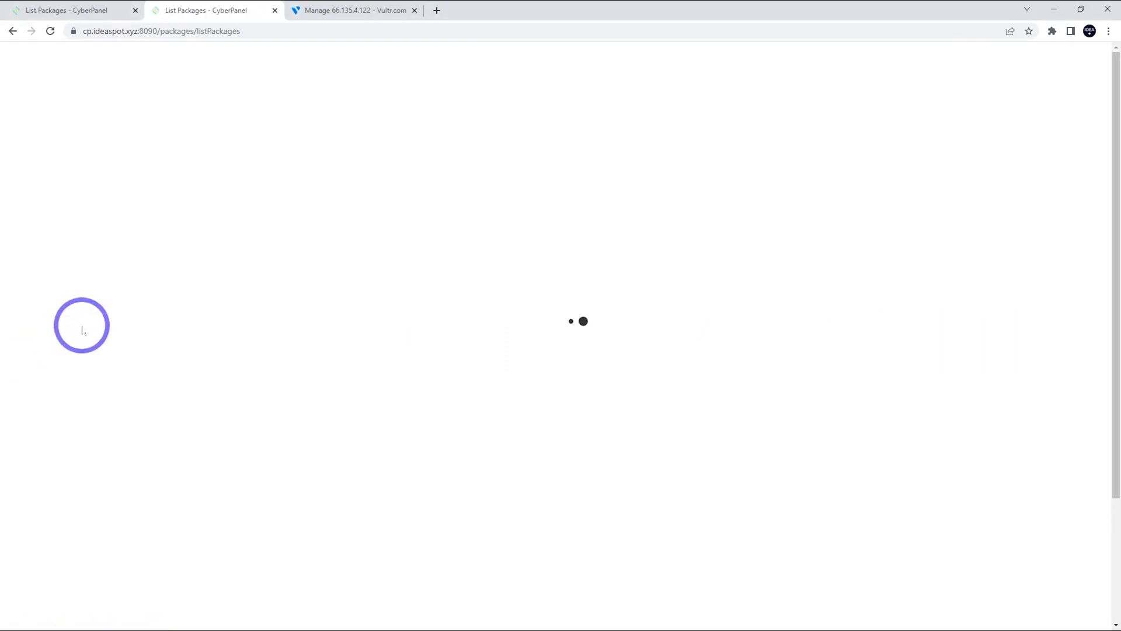
left_click(952, 222)
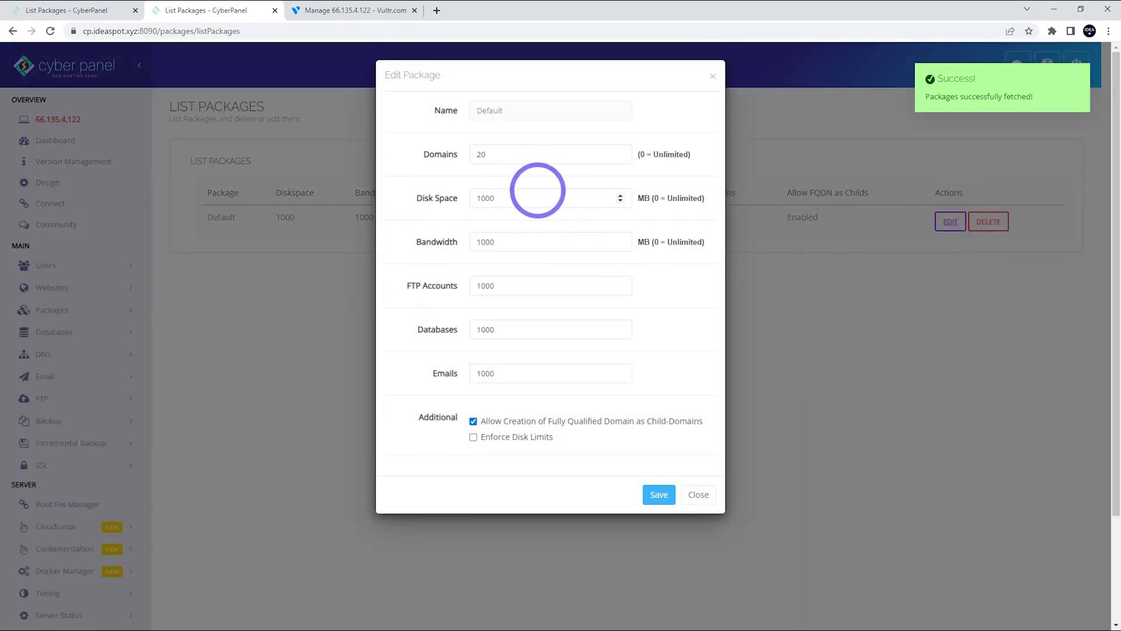
double_click(537, 193)
type("0")
double_click(444, 242)
type("0")
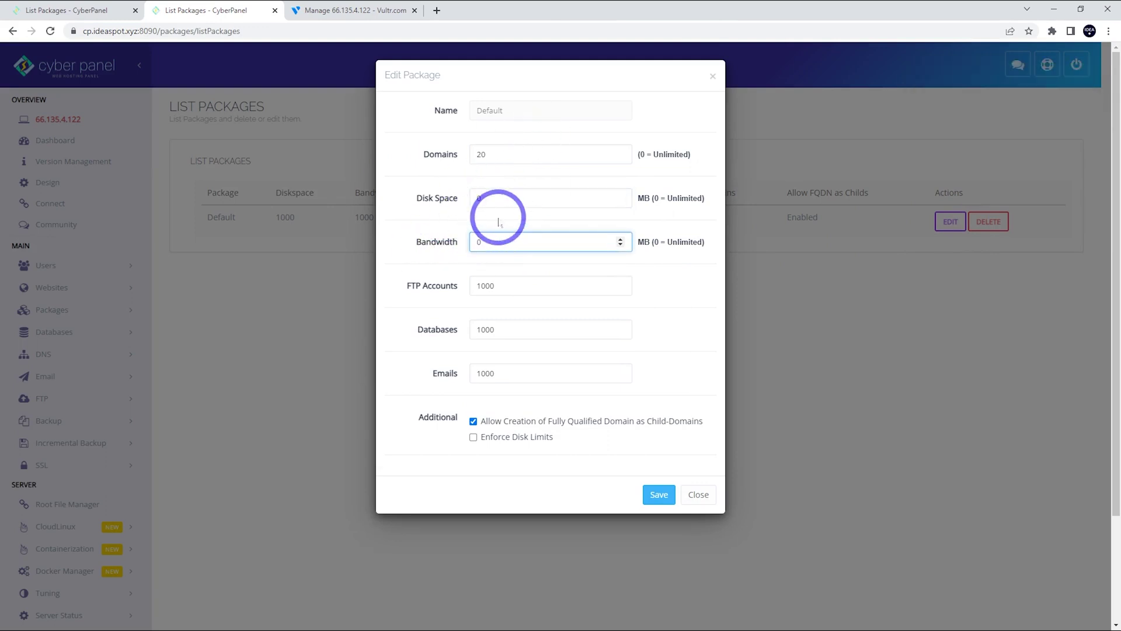
left_click(659, 495)
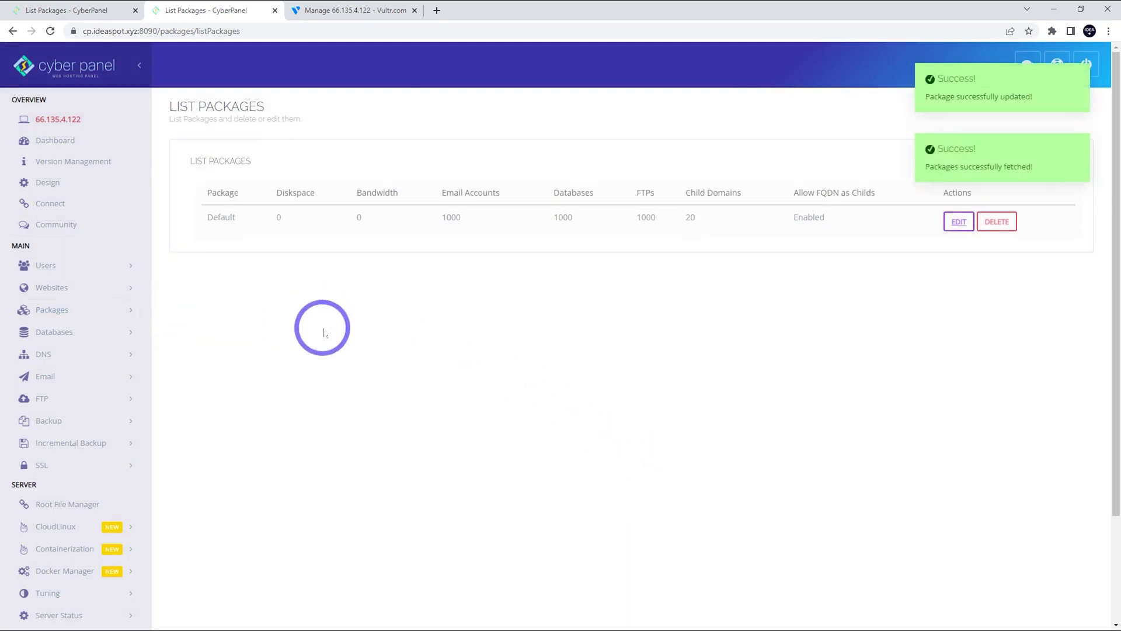
scroll(105, 332, "down", 3)
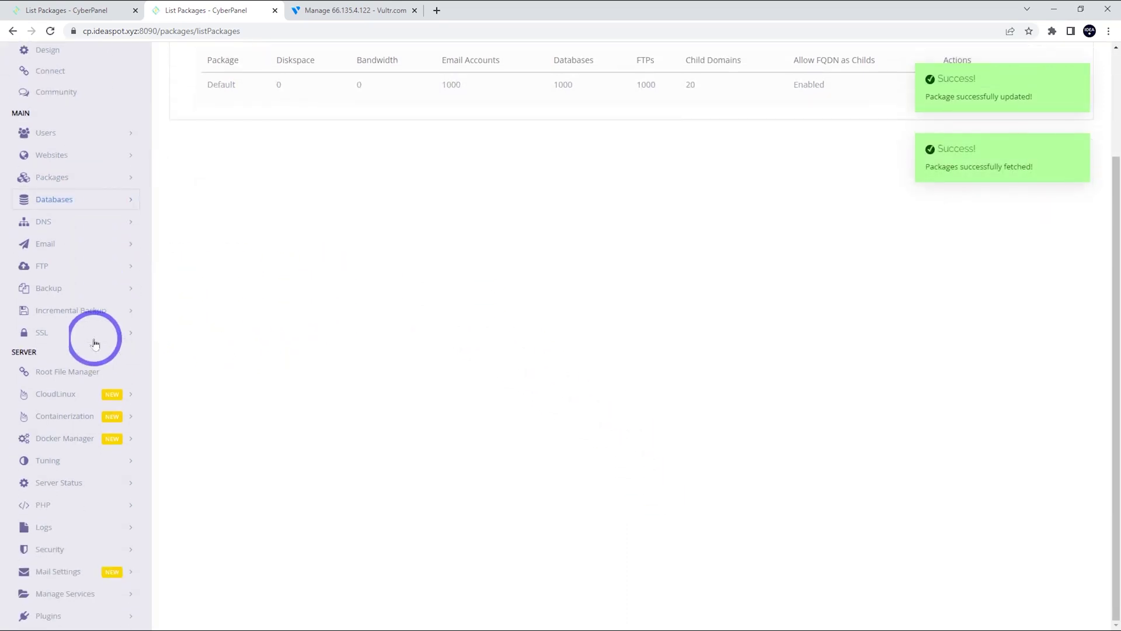
- Open the PHP configuration editor with PHP 8.1 selected
left_click(45, 505)
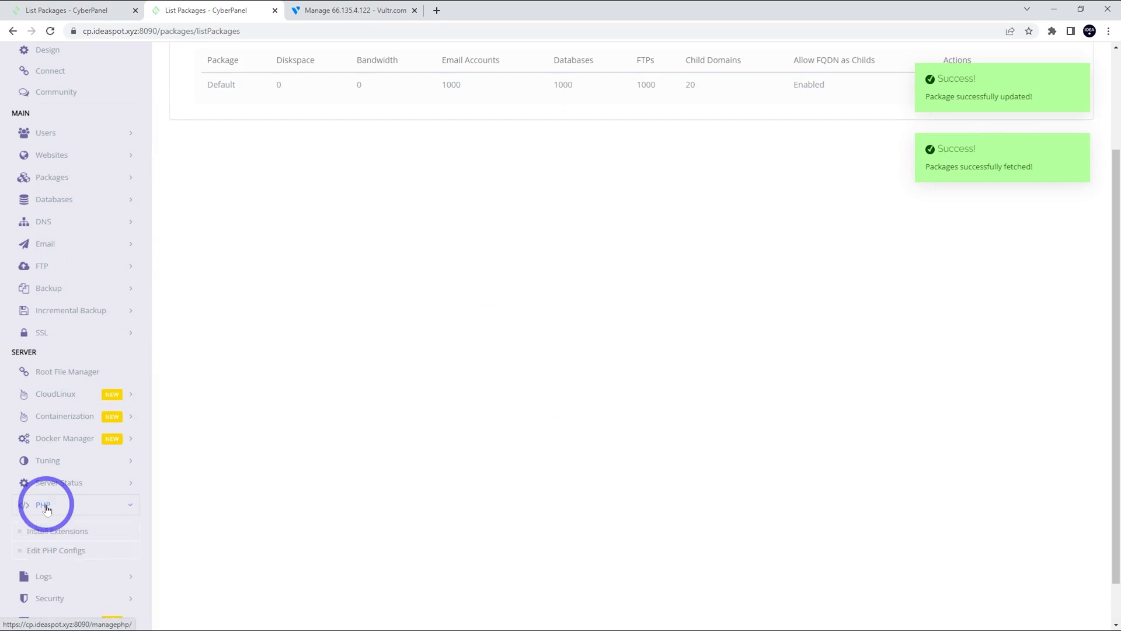
left_click(69, 554)
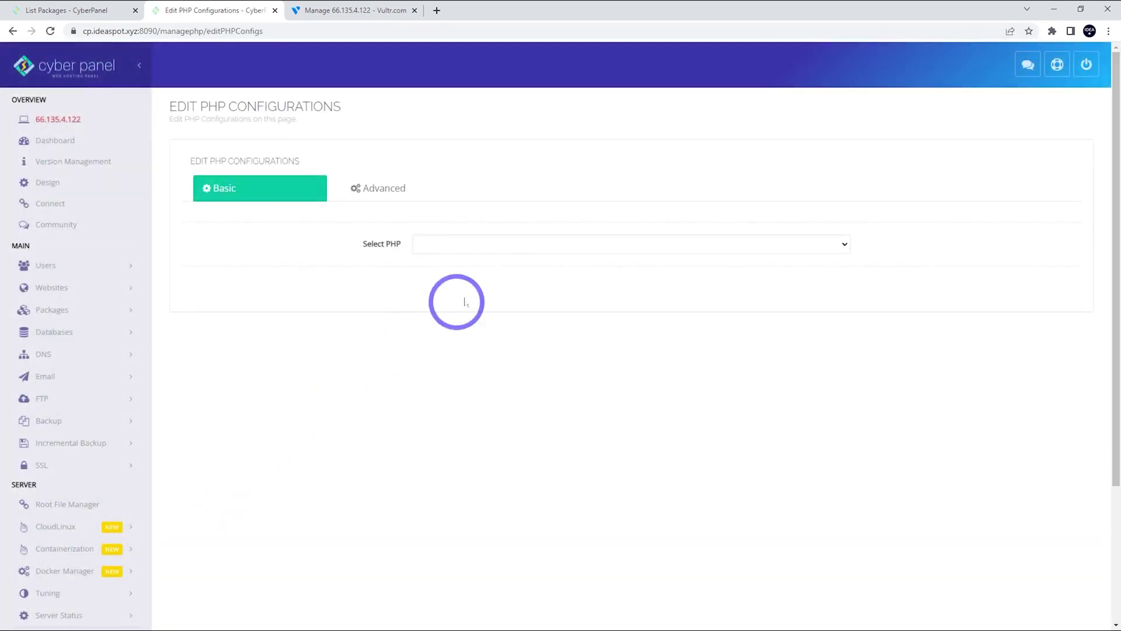
left_click(475, 245)
left_click(438, 314)
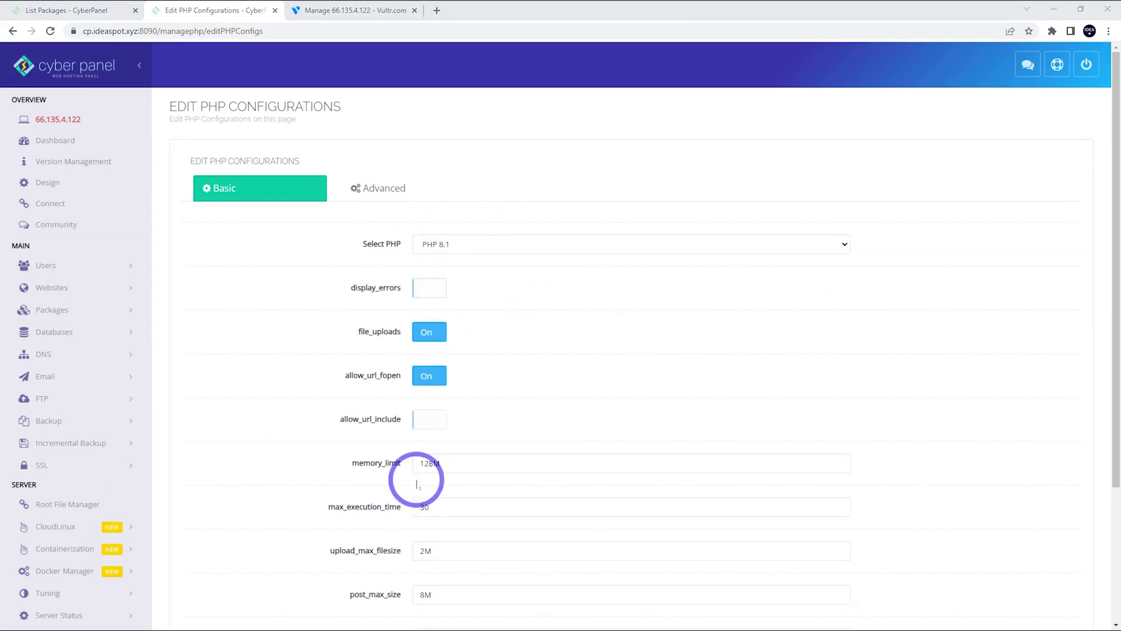
- Set memory_limit 256M, upload_max_filesize 2000M and post_max_size 80M, and save
left_click_drag(430, 465, 420, 464)
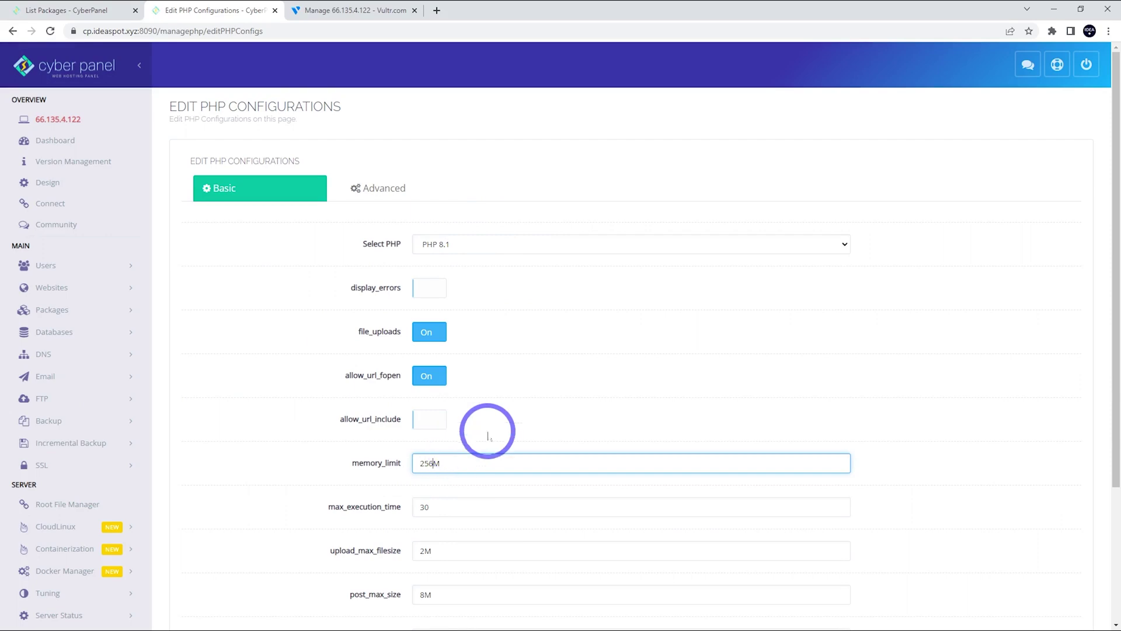
scroll(456, 453, "down", 3)
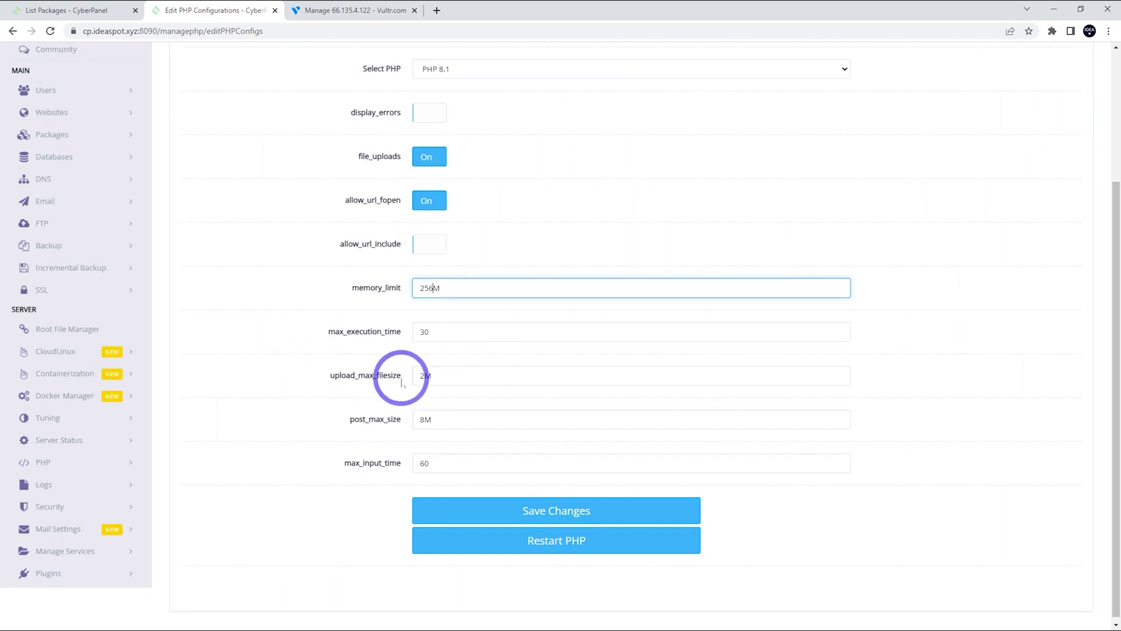
left_click(423, 375)
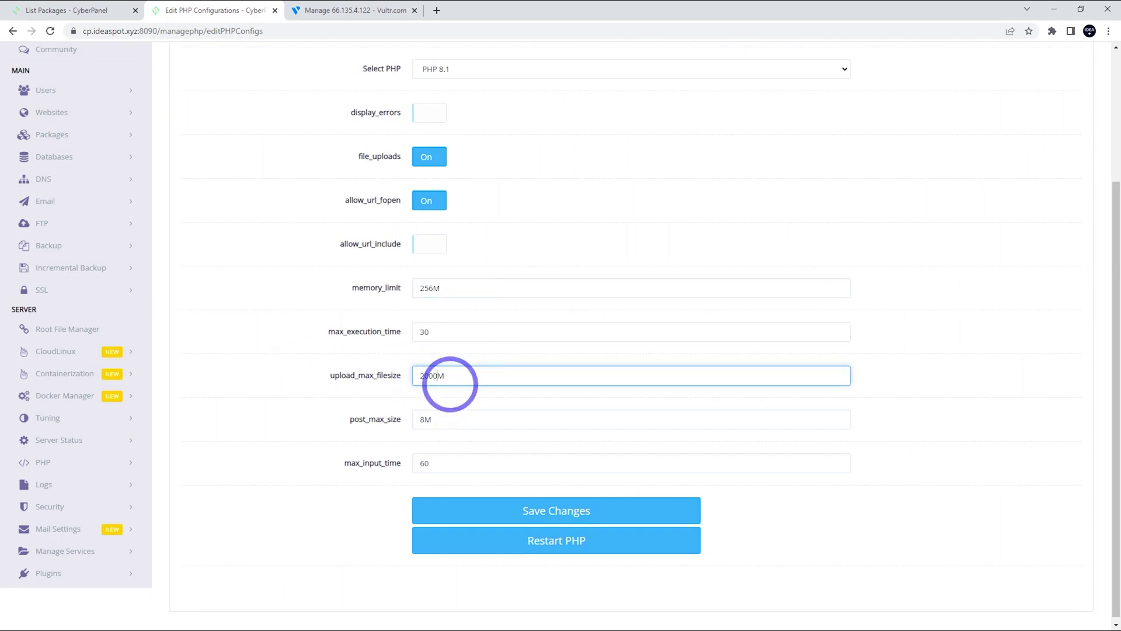
left_click(422, 419)
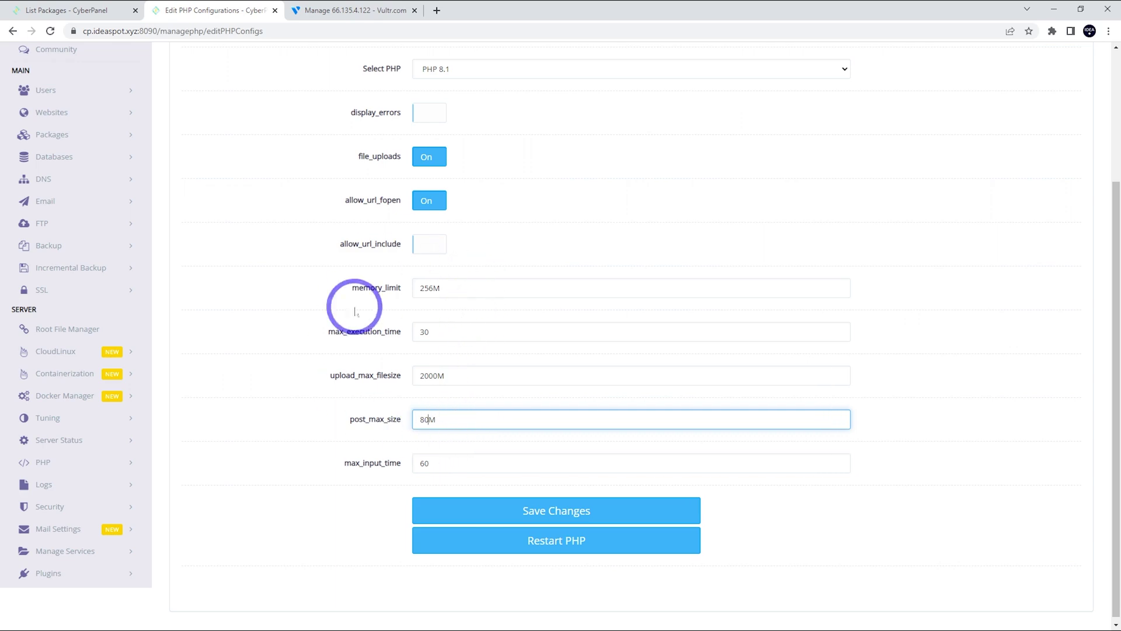
left_click(506, 512)
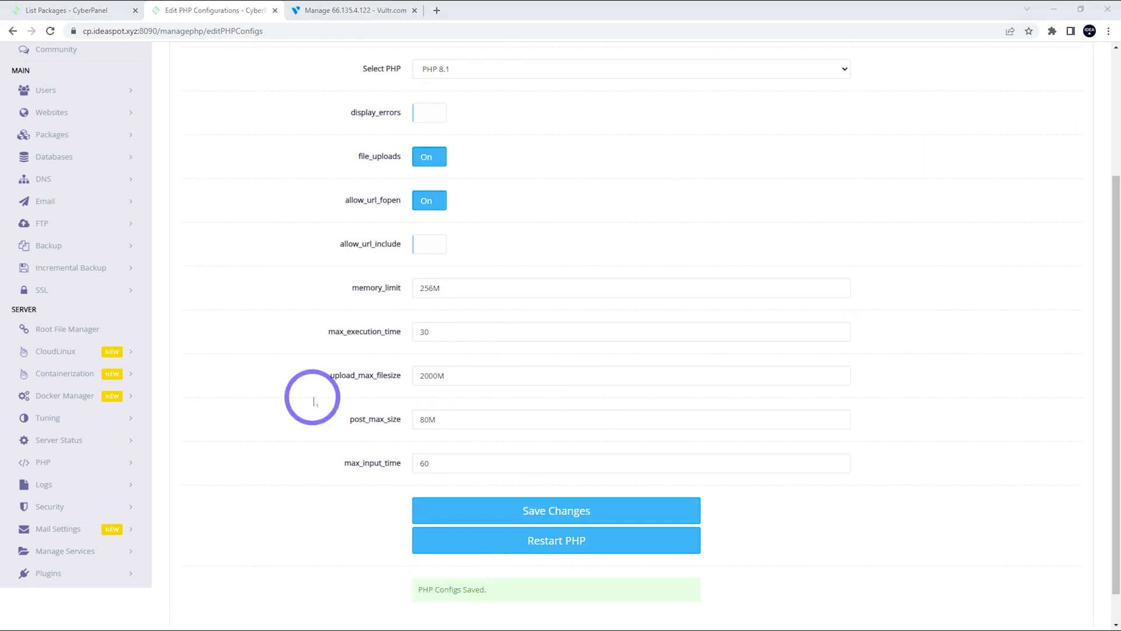
left_click(79, 110)
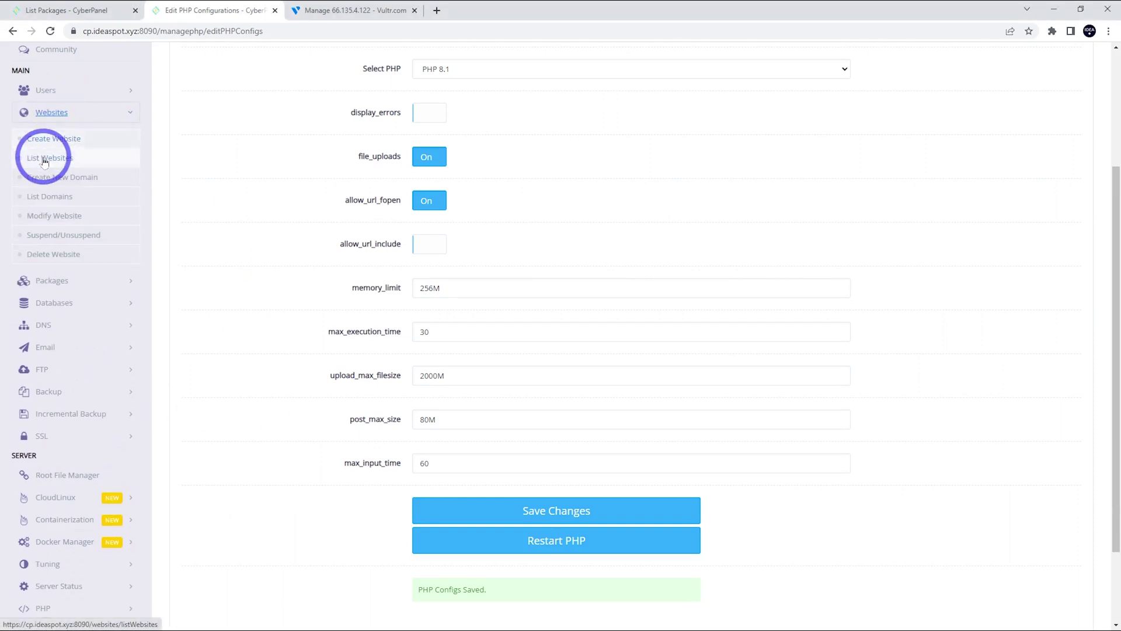
- Apply and save the Force HTTP -> HTTPS rewrite template on ideaspot.xyz
left_click(45, 153)
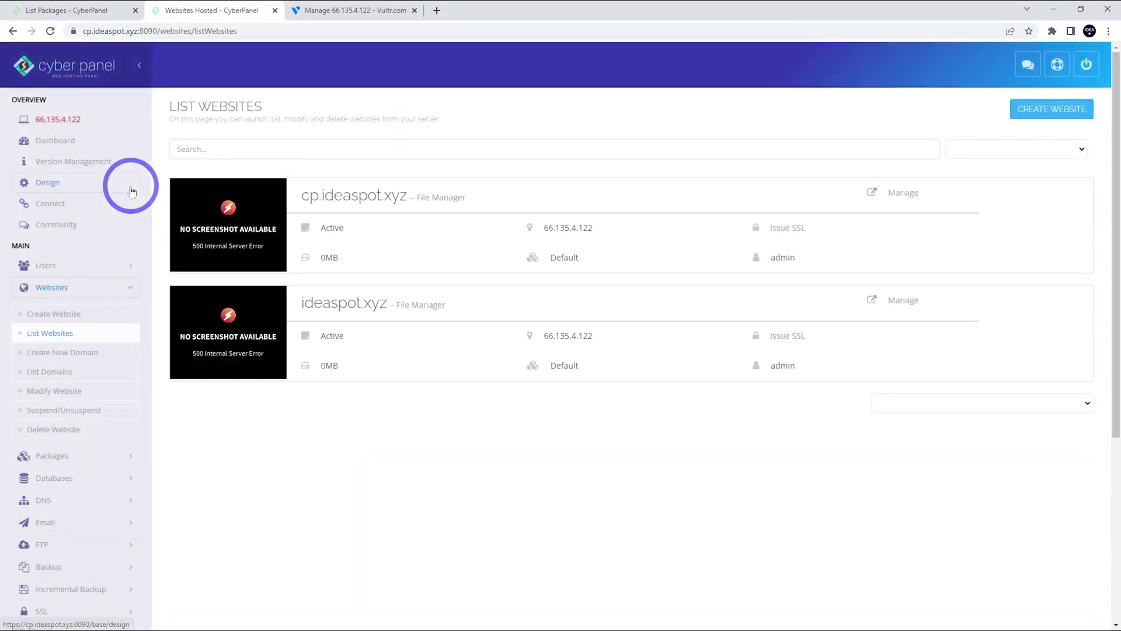
left_click(895, 301)
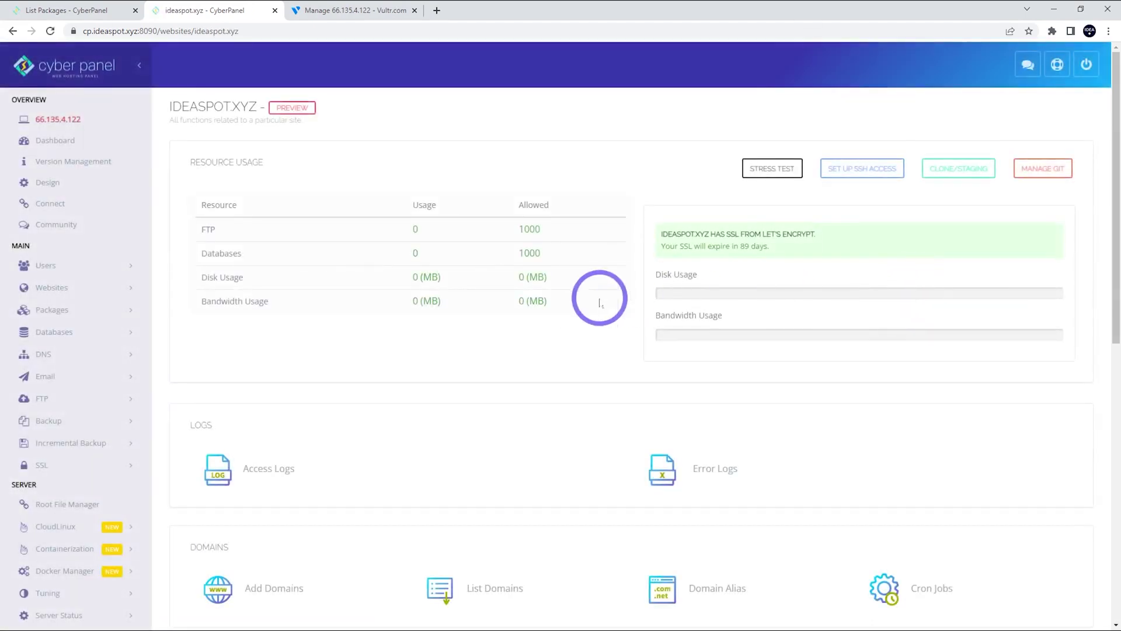
scroll(589, 301, "down", 3)
scroll(589, 301, "down", 5)
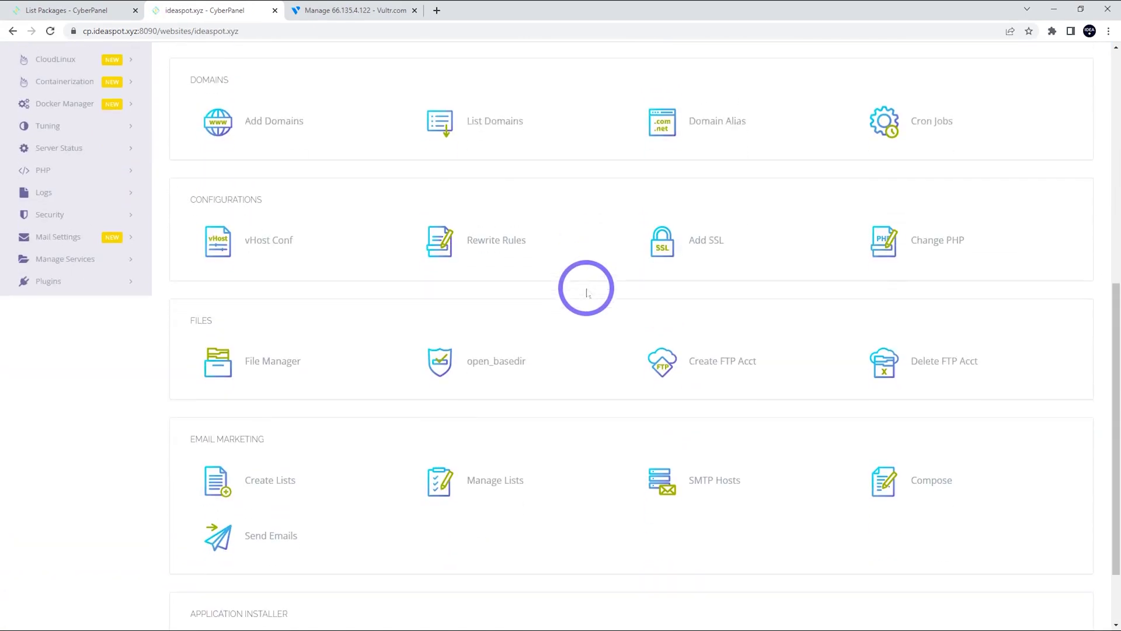
left_click(483, 240)
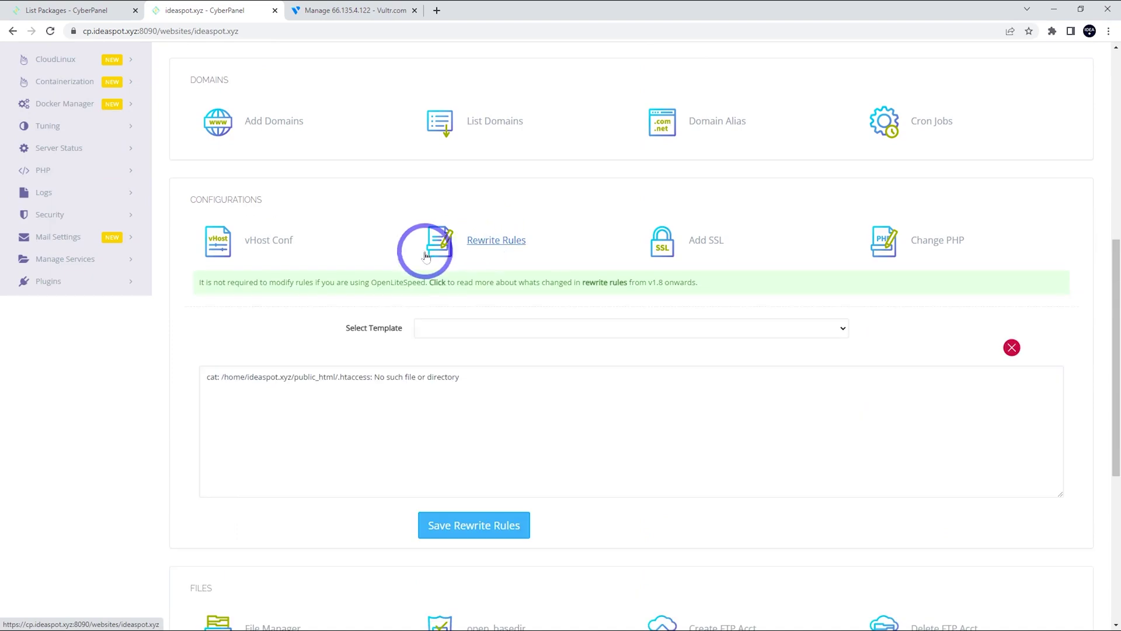
left_click(474, 328)
left_click(467, 354)
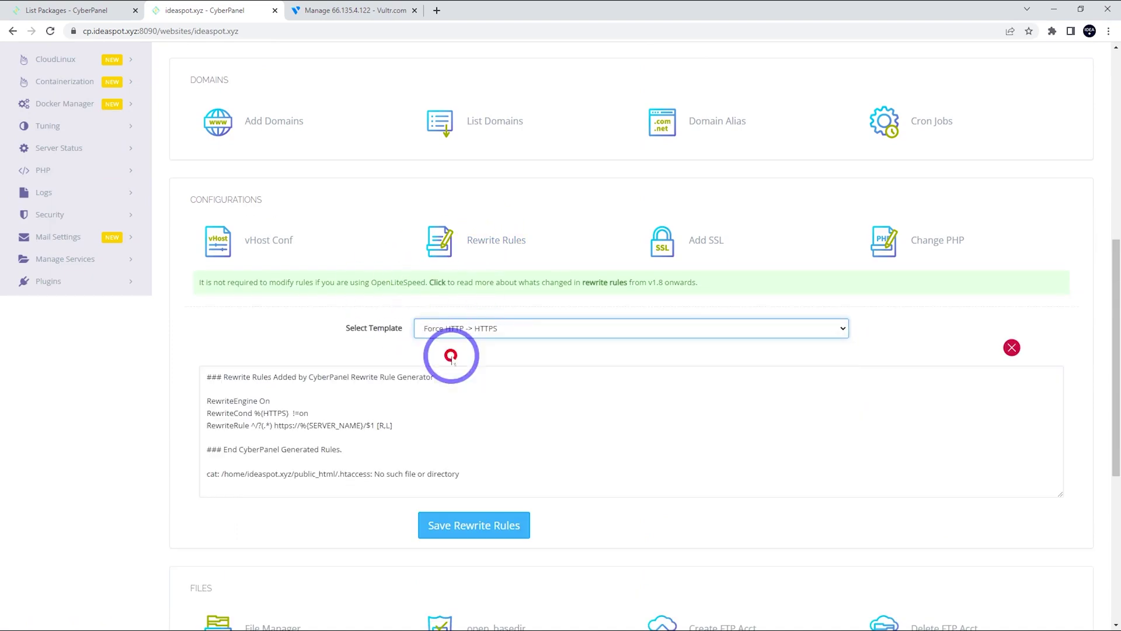
left_click(459, 528)
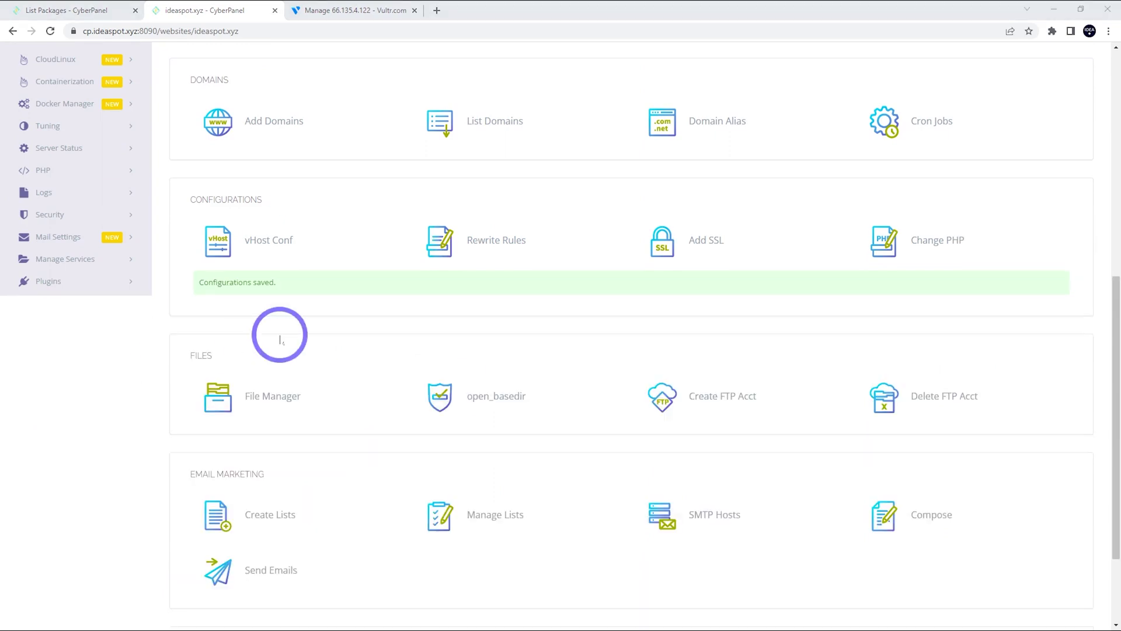
- Scroll down to the ideaspot.xyz Application Installer section
scroll(350, 286, "down", 1)
scroll(408, 287, "down", 2)
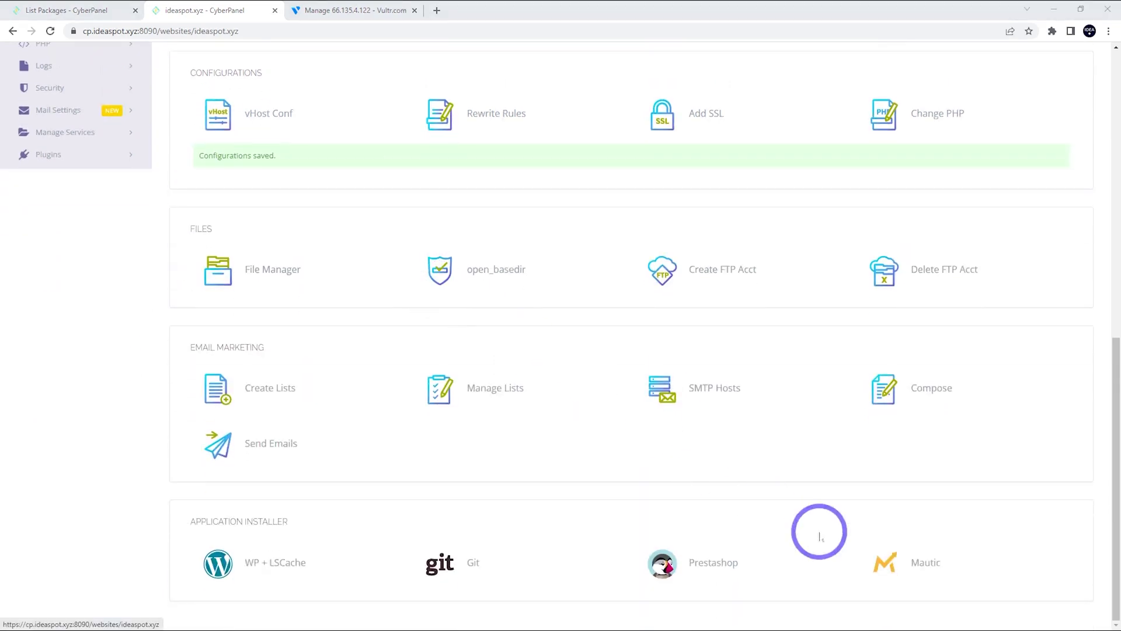
left_click(317, 571)
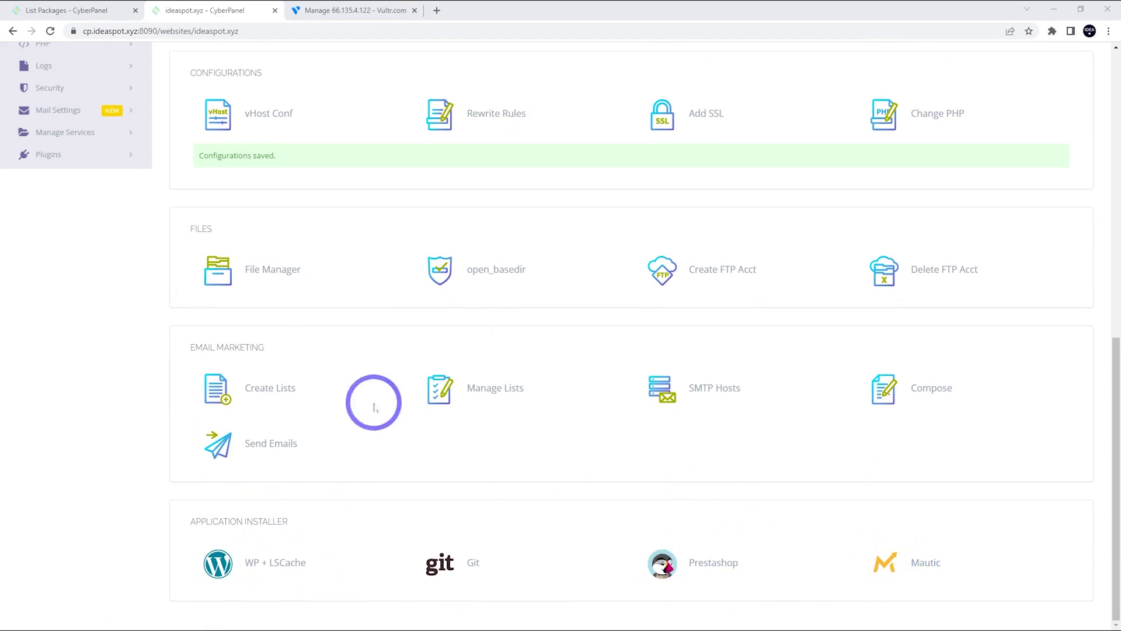
- Install WordPress + LSCache on ideaspot.xyz and open the live site
left_click(258, 563)
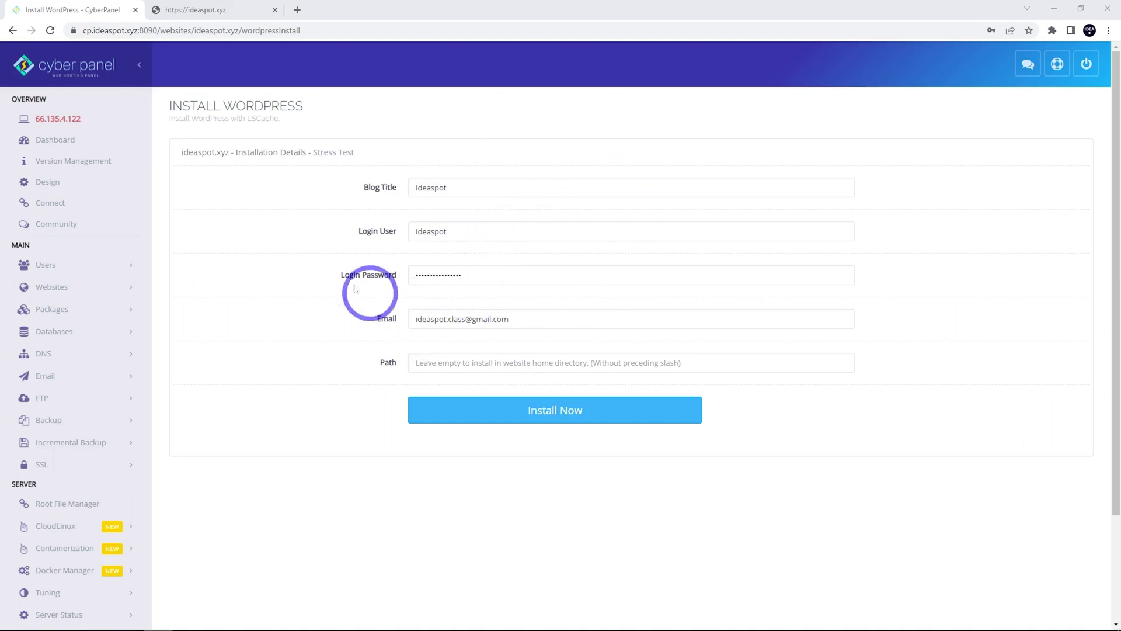
left_click(503, 412)
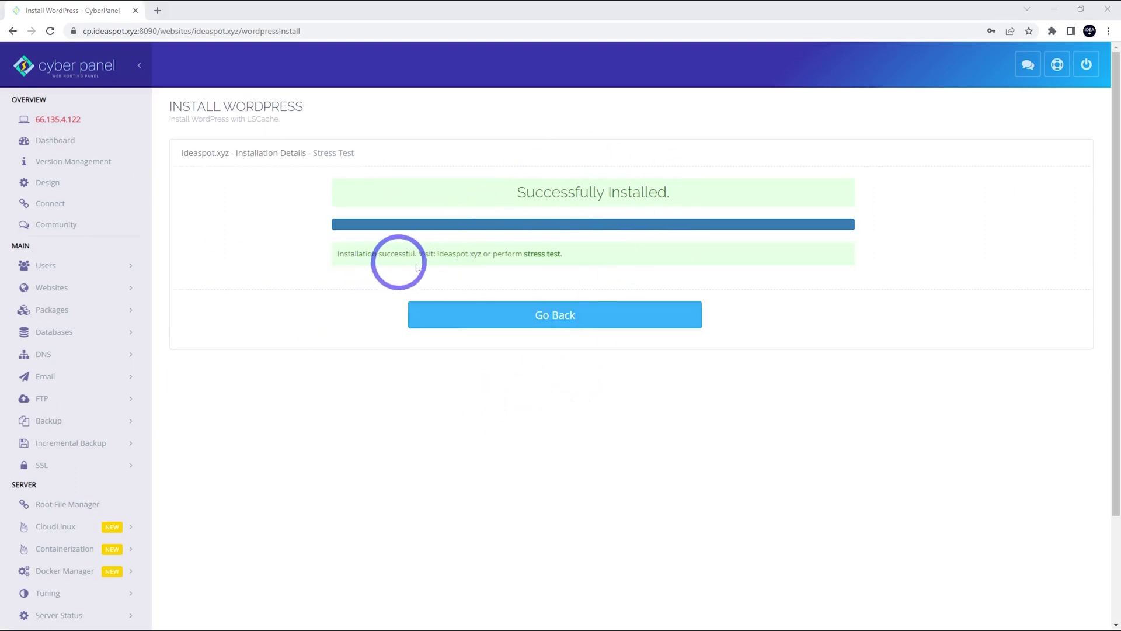
left_click(464, 254)
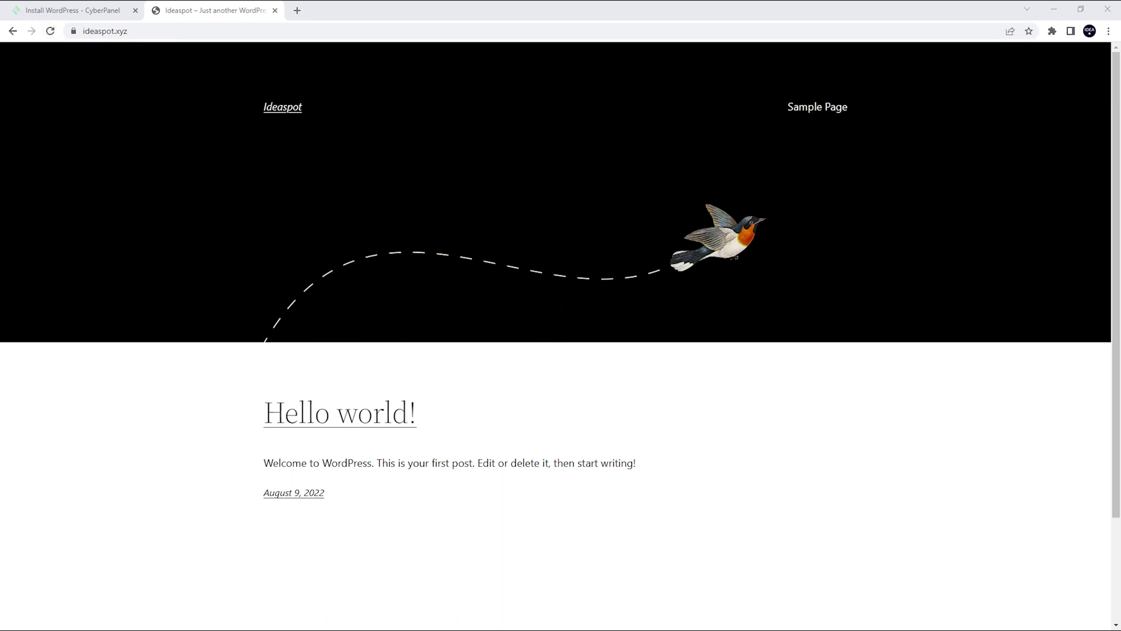
- Go to ideaspot.xyz/wp-admin and log in with the admin credentials
left_click(165, 32)
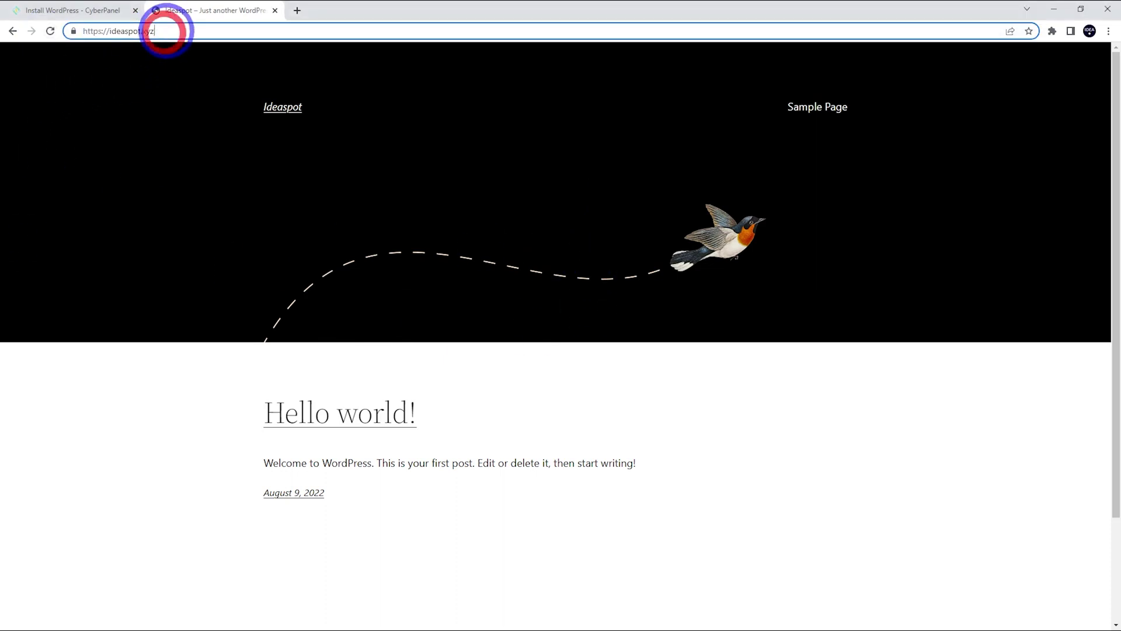
type("/wp-admin")
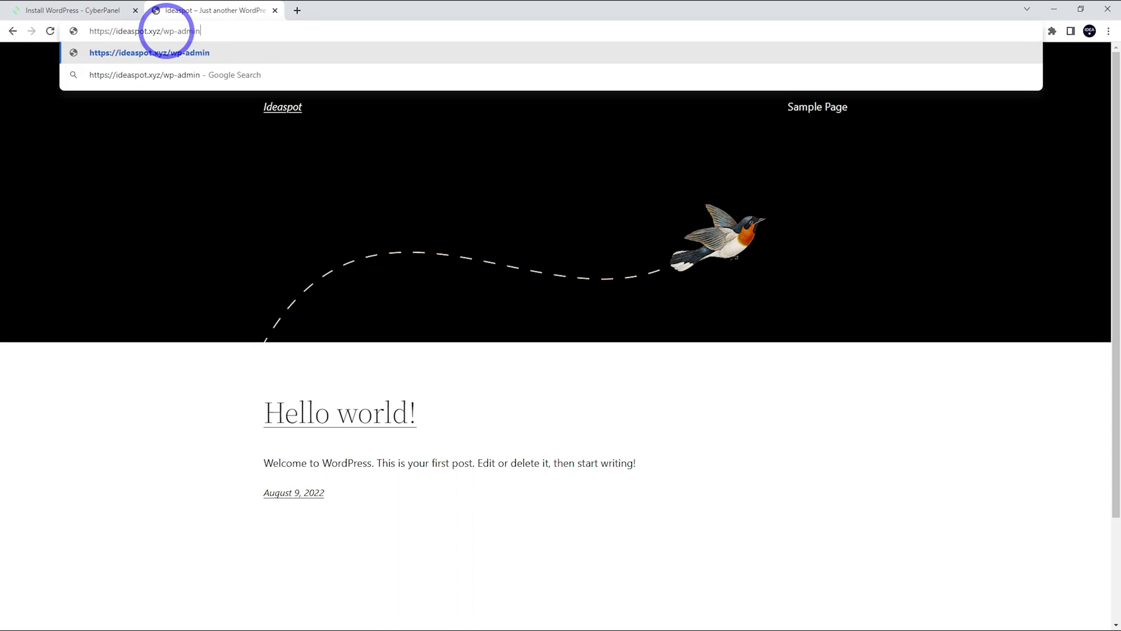
key("Return")
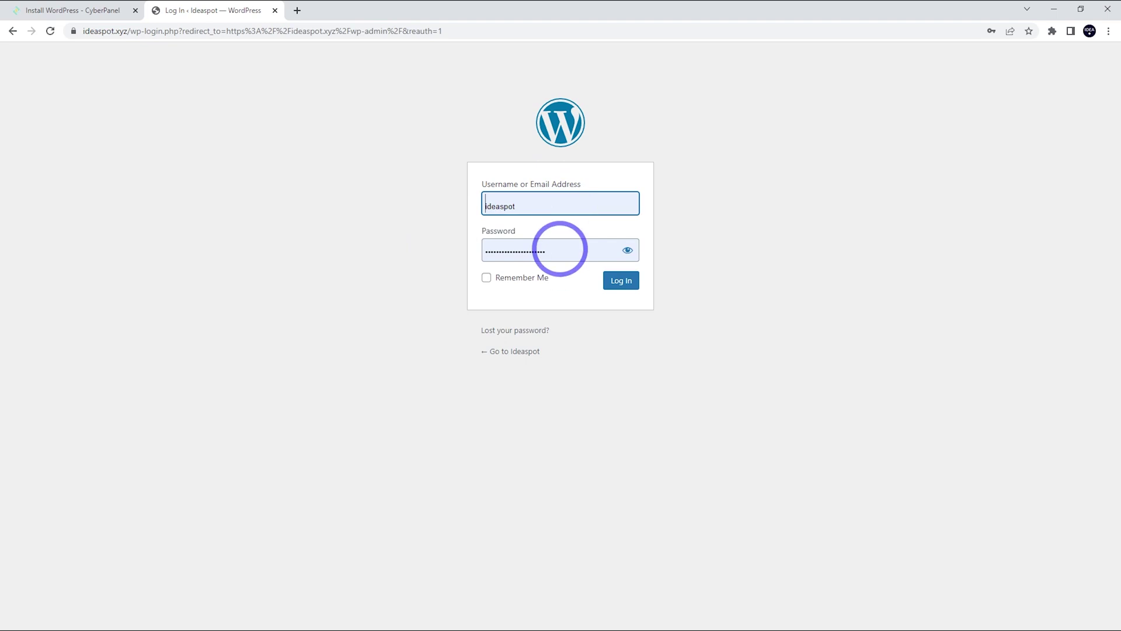
left_click(623, 281)
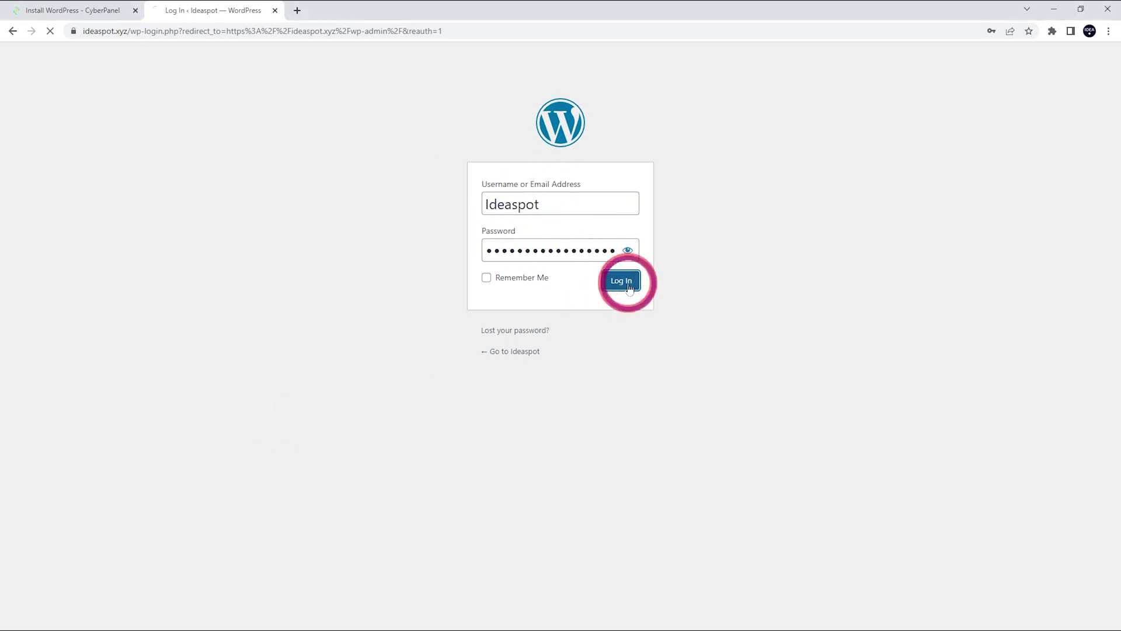
- Save the WordPress admin login in the browser and look over the Plugins menu
left_click(980, 198)
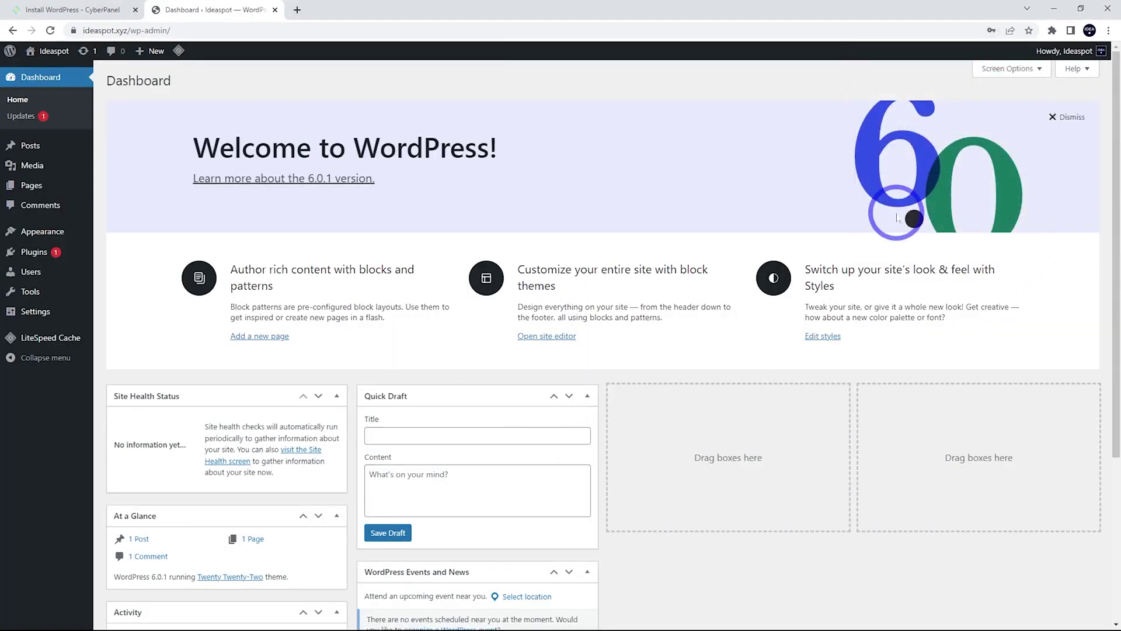
left_click(41, 252)
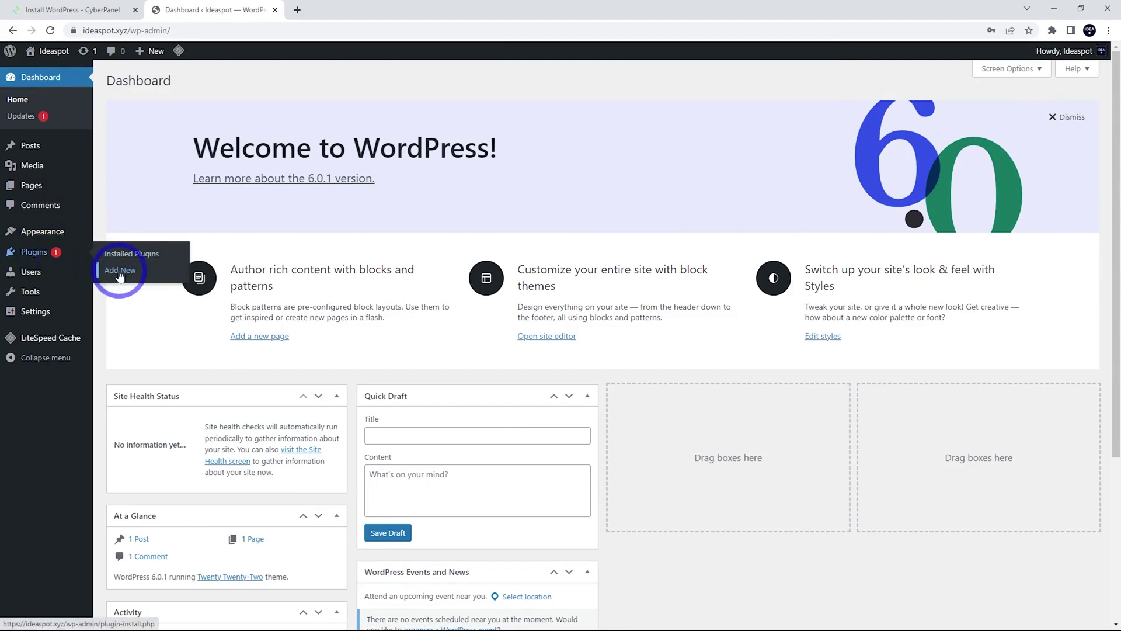
mouse_move(49, 241)
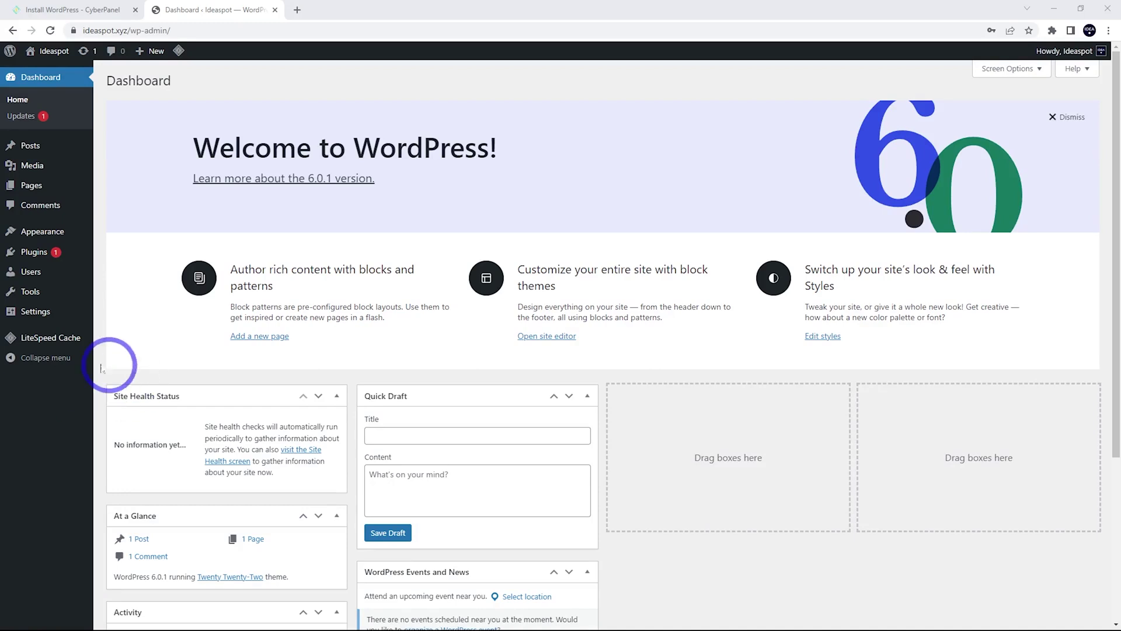
- Check the remaining admin menus, then open CyberPanel's cloud Connect link in a new tab
mouse_move(50, 345)
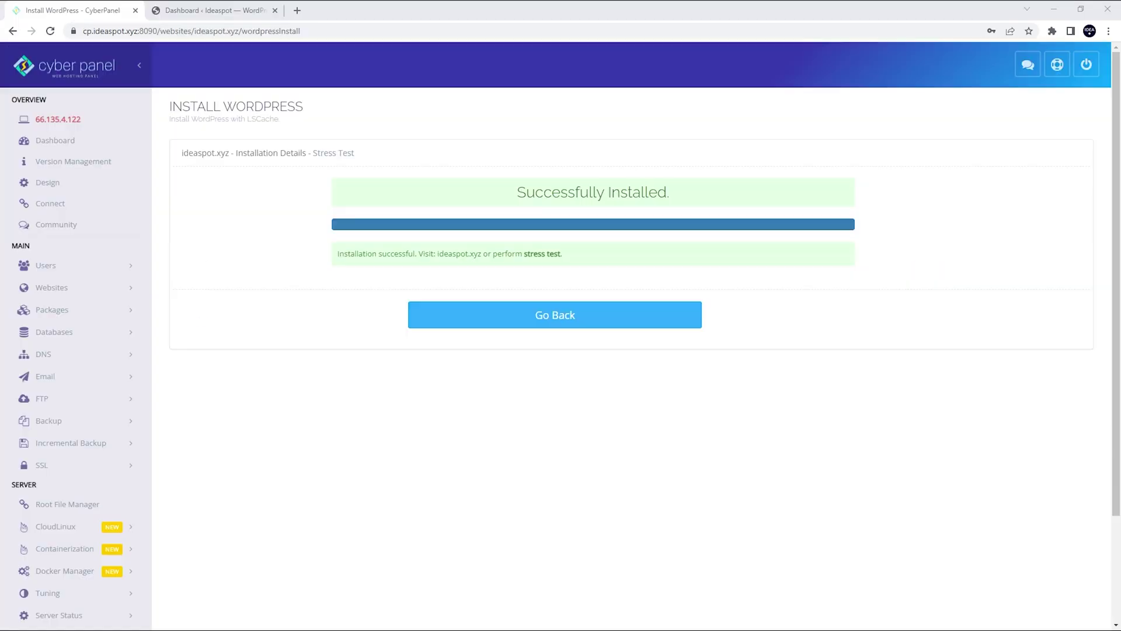
right_click(51, 204)
left_click(59, 214)
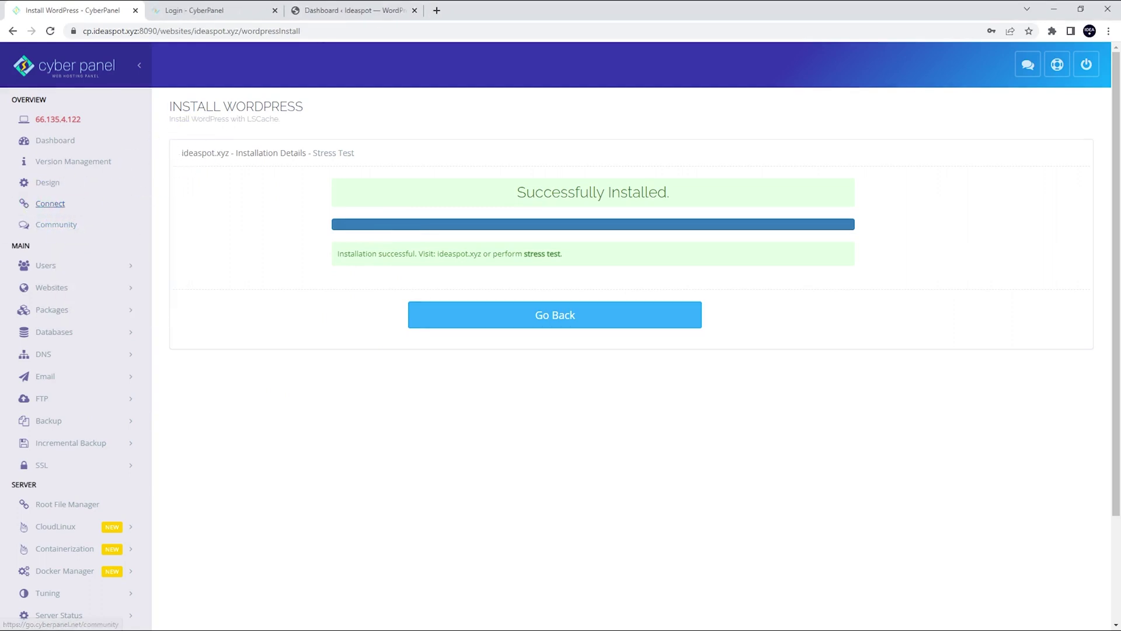
- Sign in to CyberPanel Cloud and bring up the Servers > Connect form
key("ctrl+Tab")
left_click(733, 220)
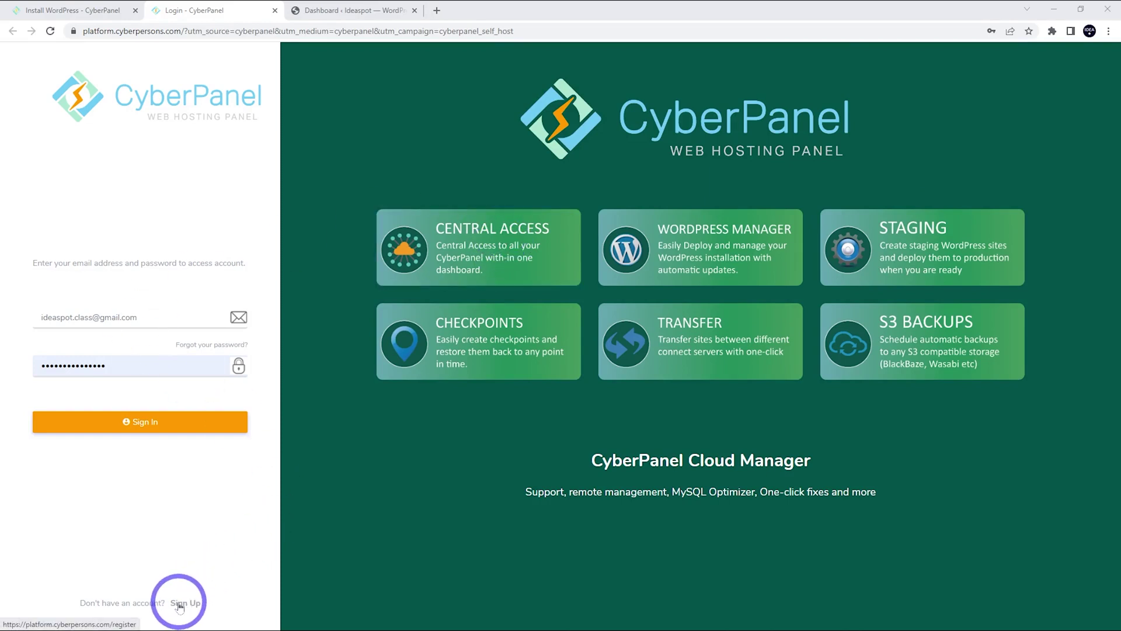
left_click(129, 422)
left_click(123, 101)
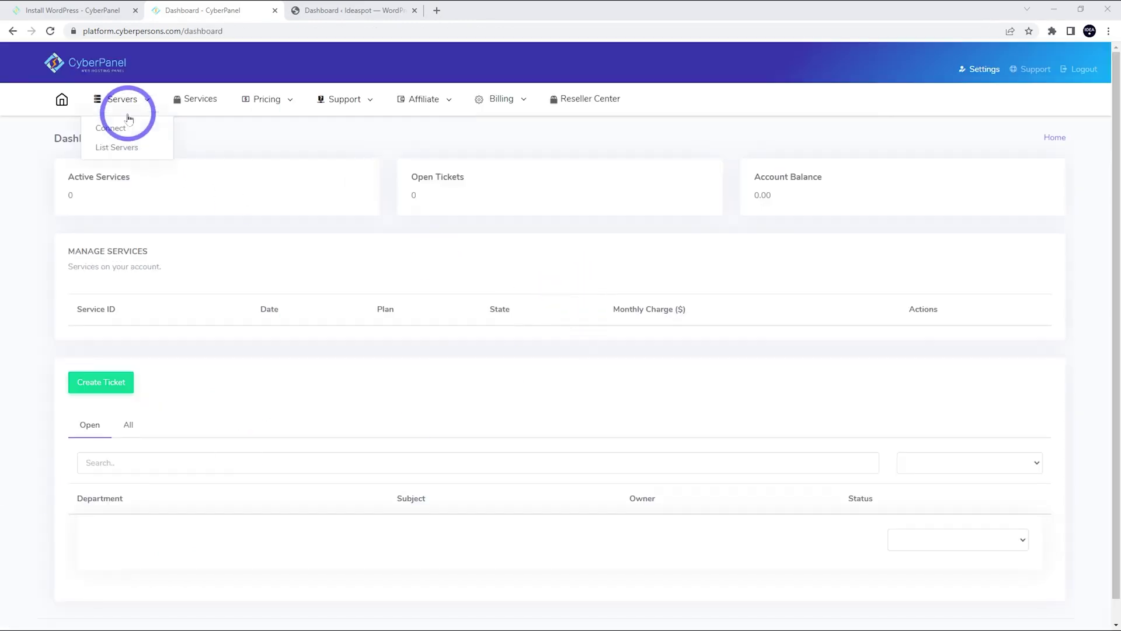
left_click(121, 130)
left_click(113, 100)
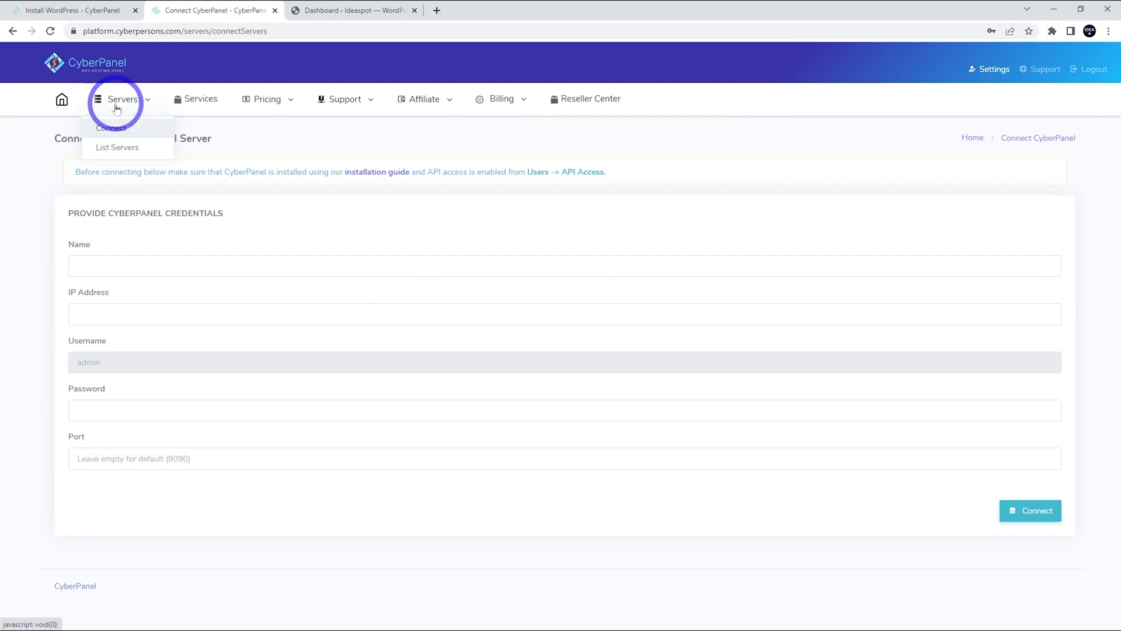
left_click(114, 131)
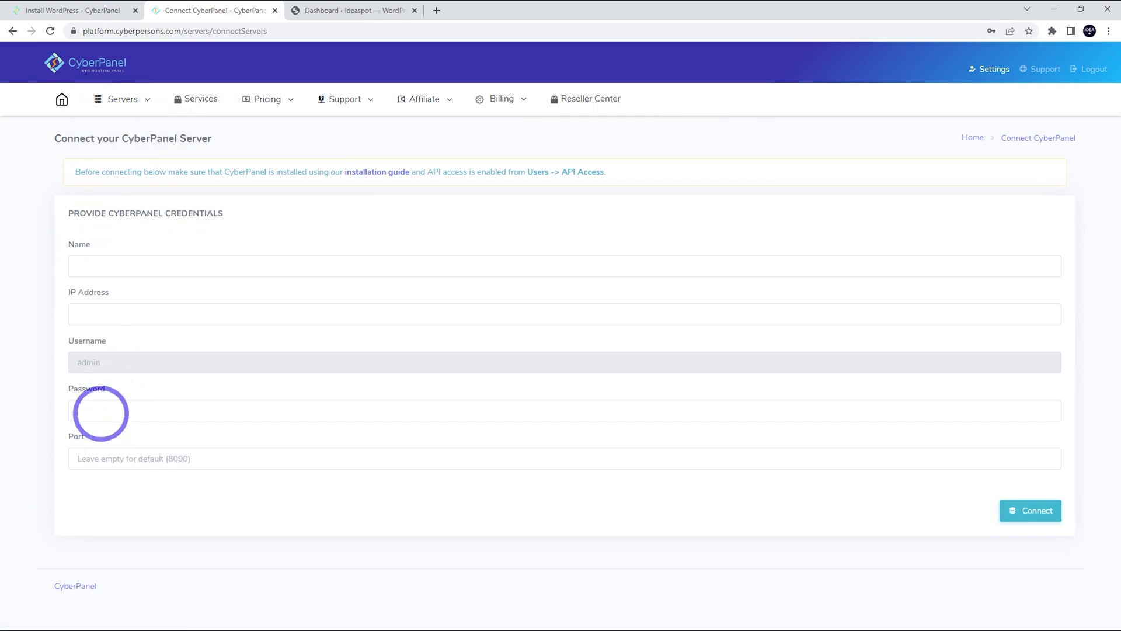
- Set API Access to Enable for the admin user under Users > API Access and save
left_click(69, 7)
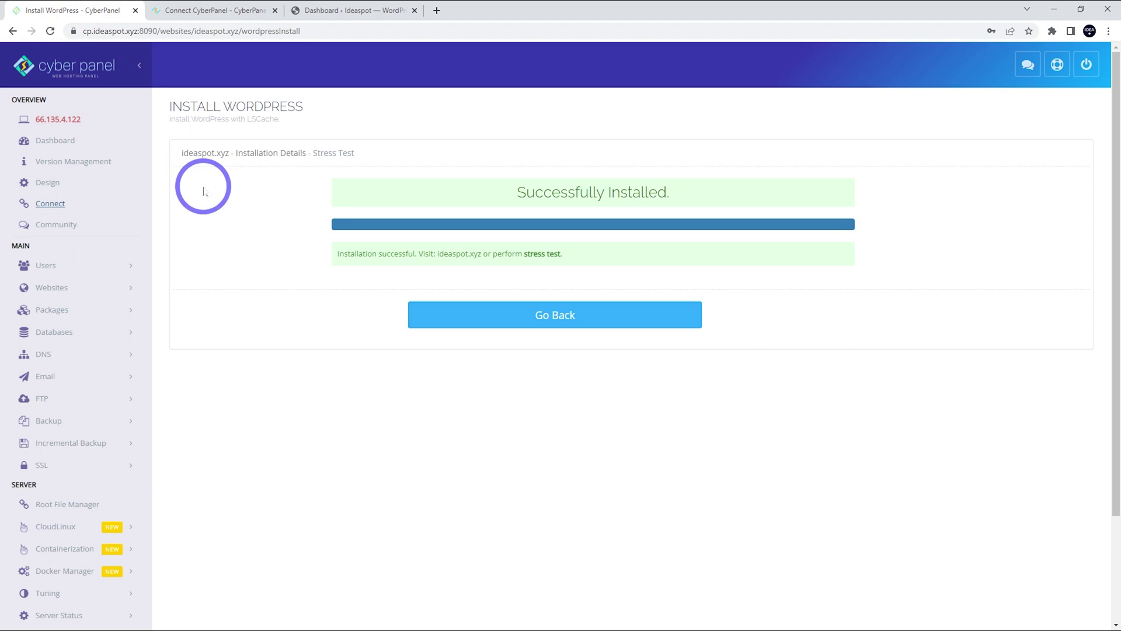
left_click(48, 264)
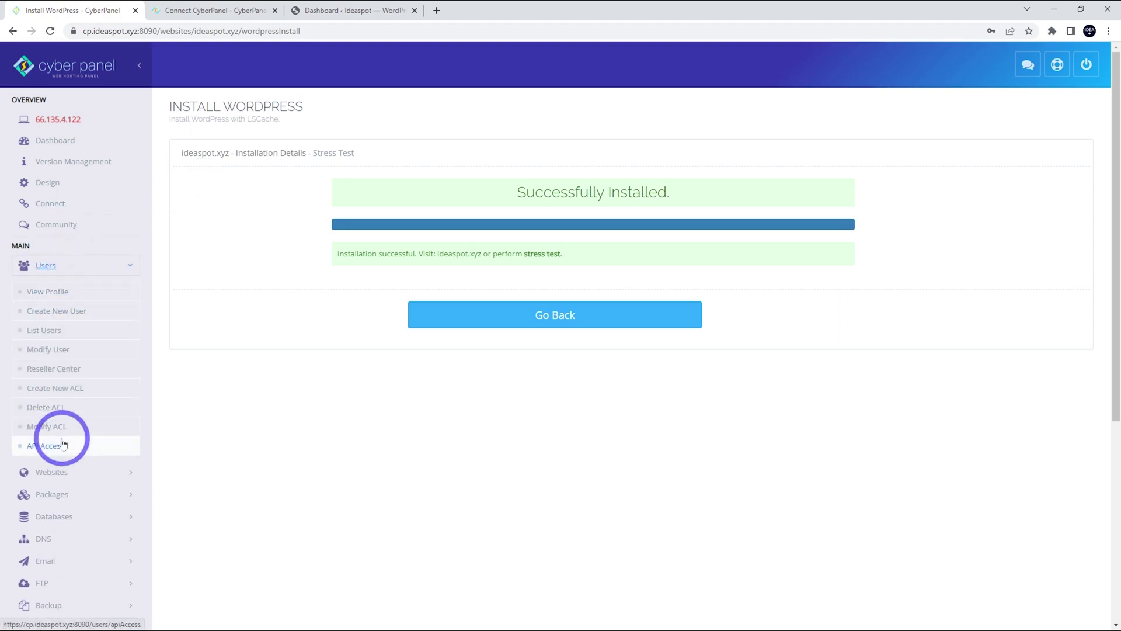
left_click(61, 445)
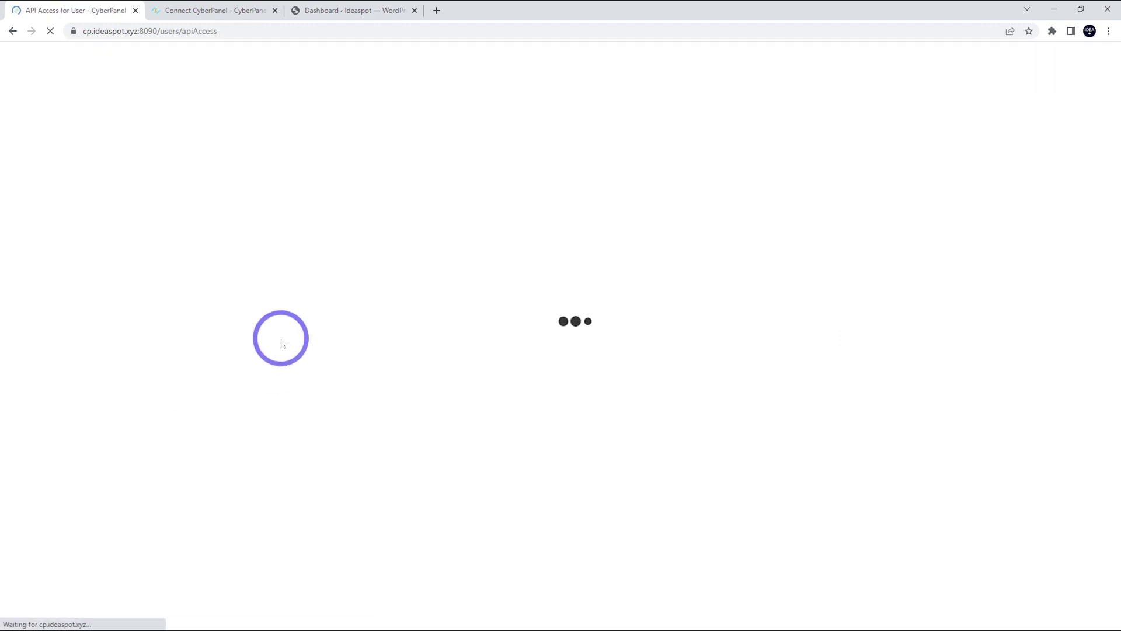
left_click(502, 201)
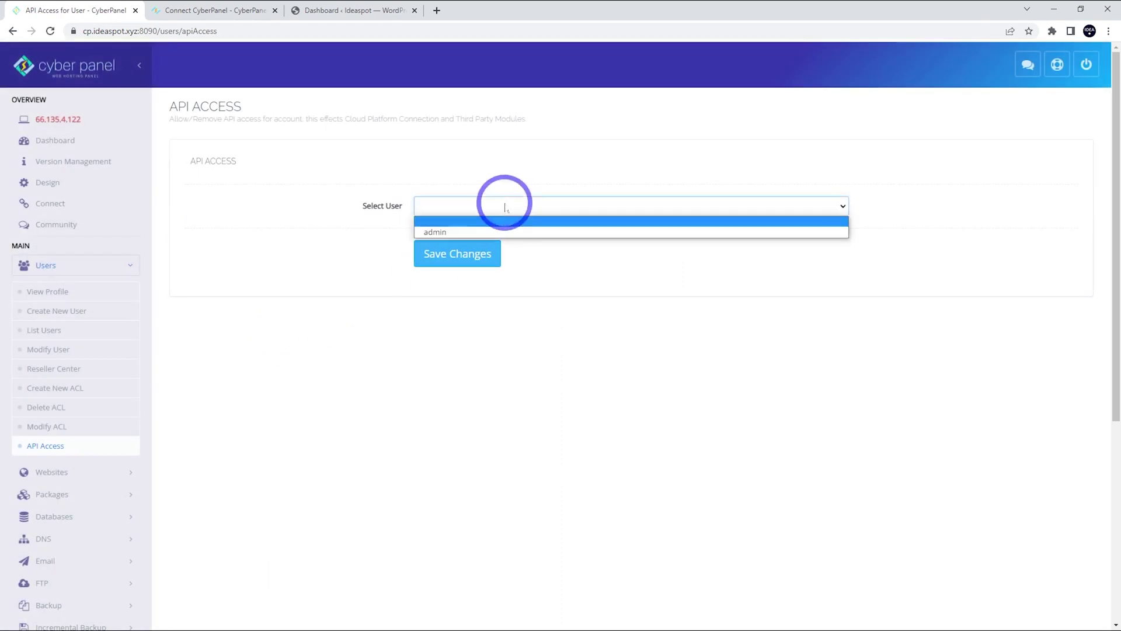
left_click(444, 226)
left_click(460, 252)
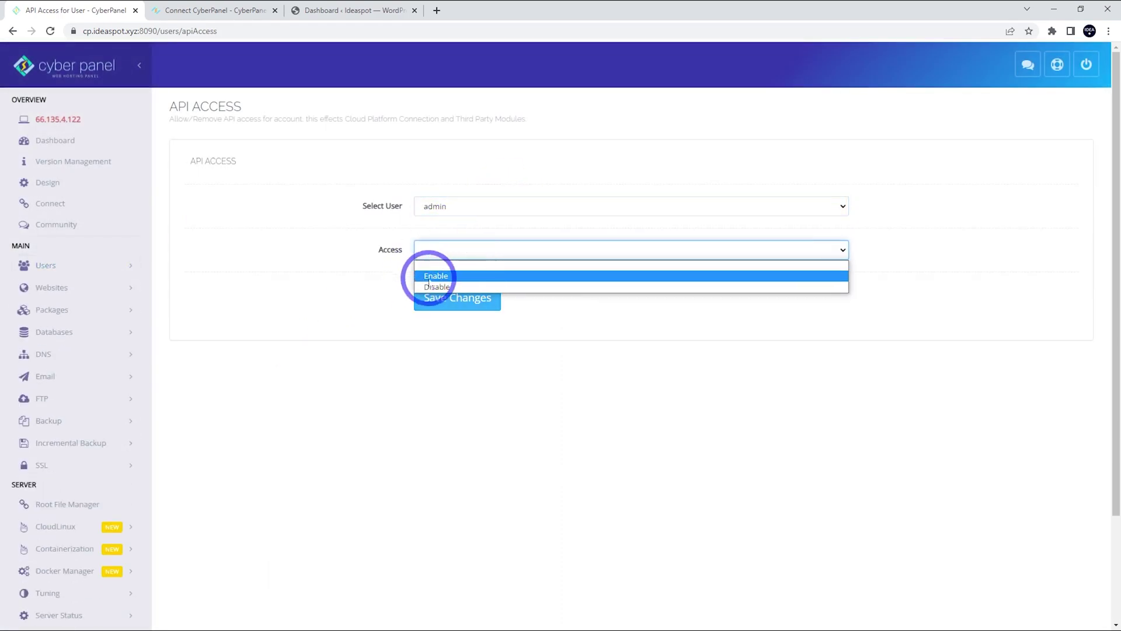
left_click(432, 271)
left_click(452, 299)
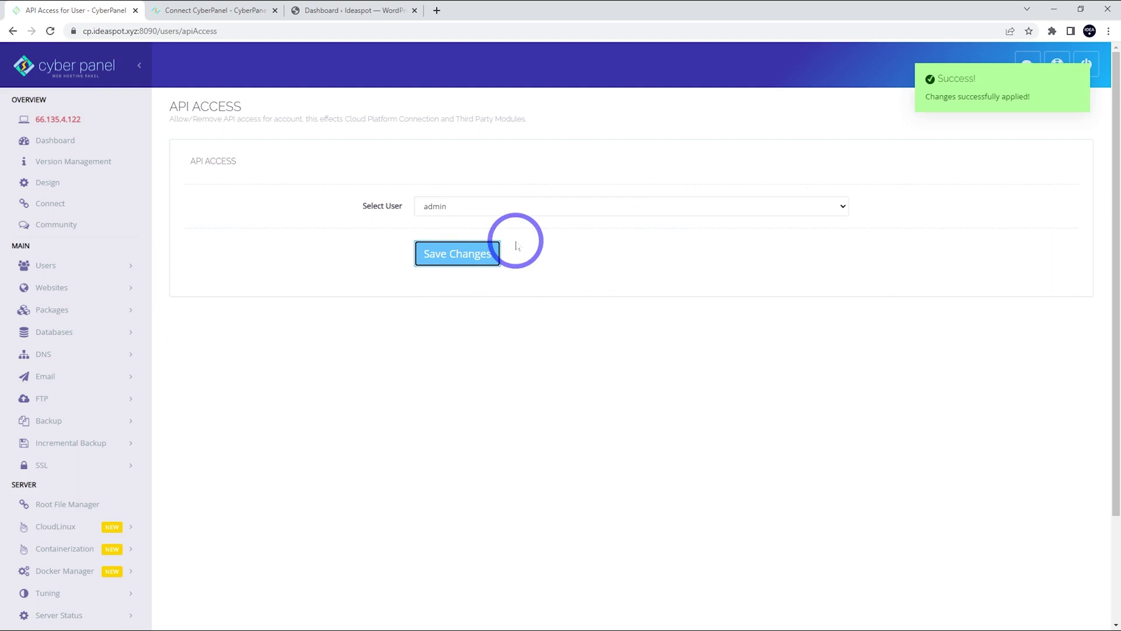
key("ctrl+Tab")
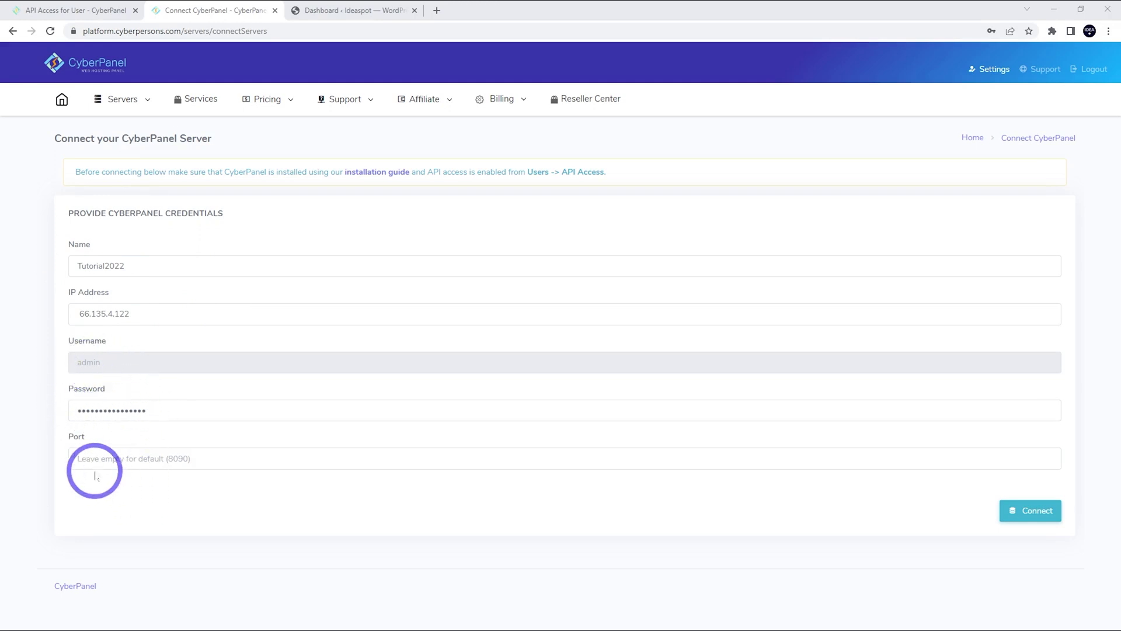
- Connect the server Tutorial2022 at 66.135.4.122 to the CyberPanel Cloud account
left_click(1030, 518)
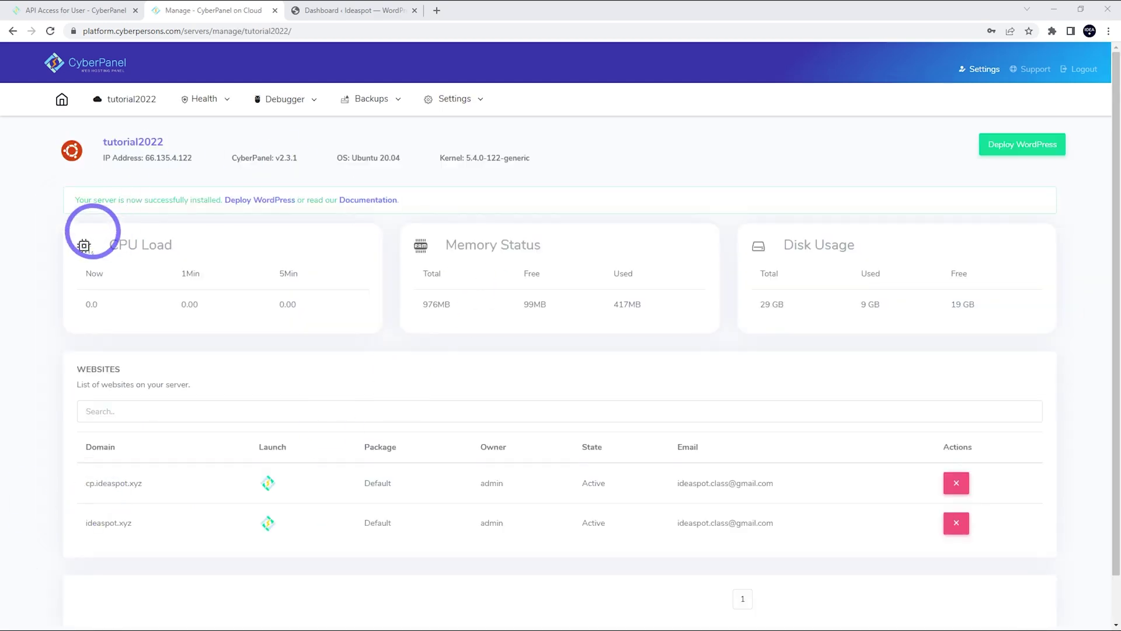
mouse_move(262, 99)
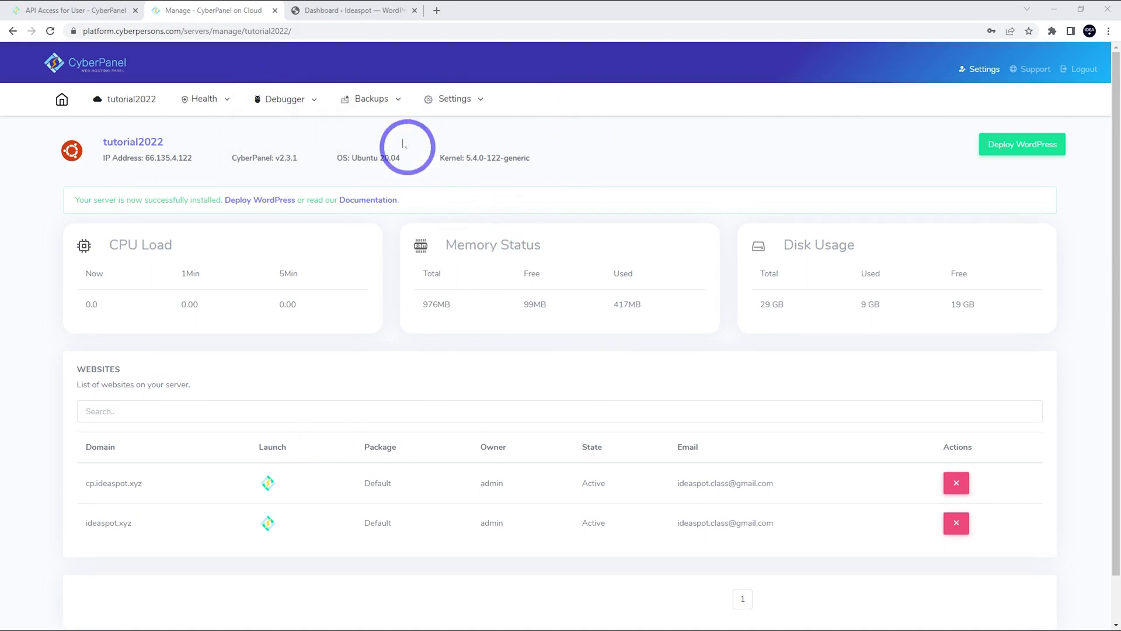
- Open tutorial2022's Upgrade page and view the available CyberPanel versions without choosing one
mouse_move(450, 100)
left_click(440, 168)
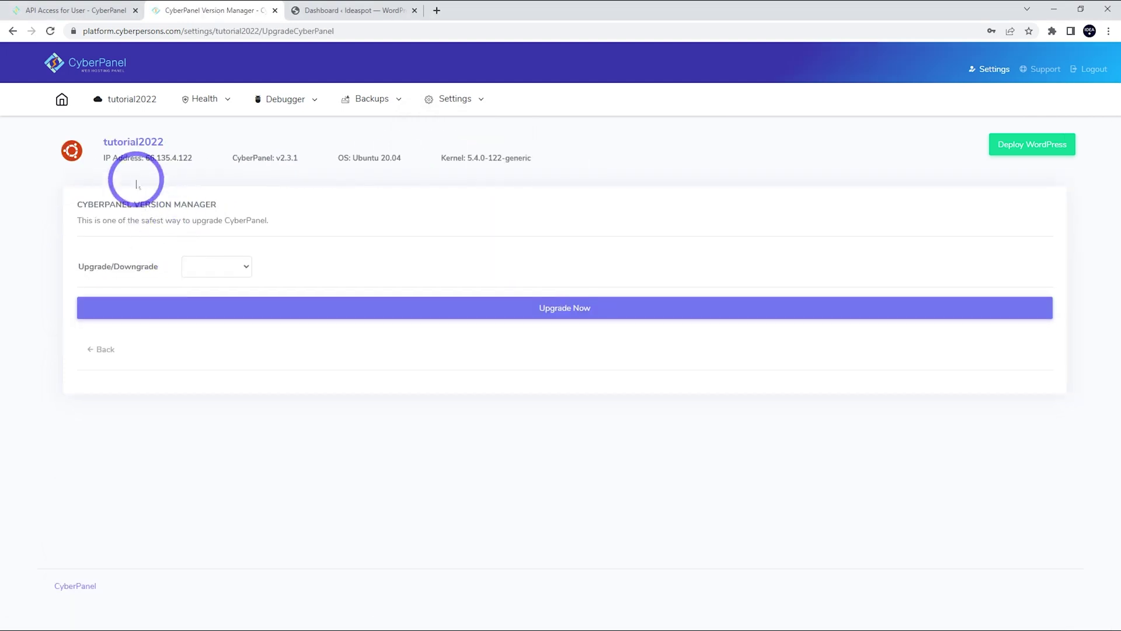
left_click(212, 267)
left_click(505, 210)
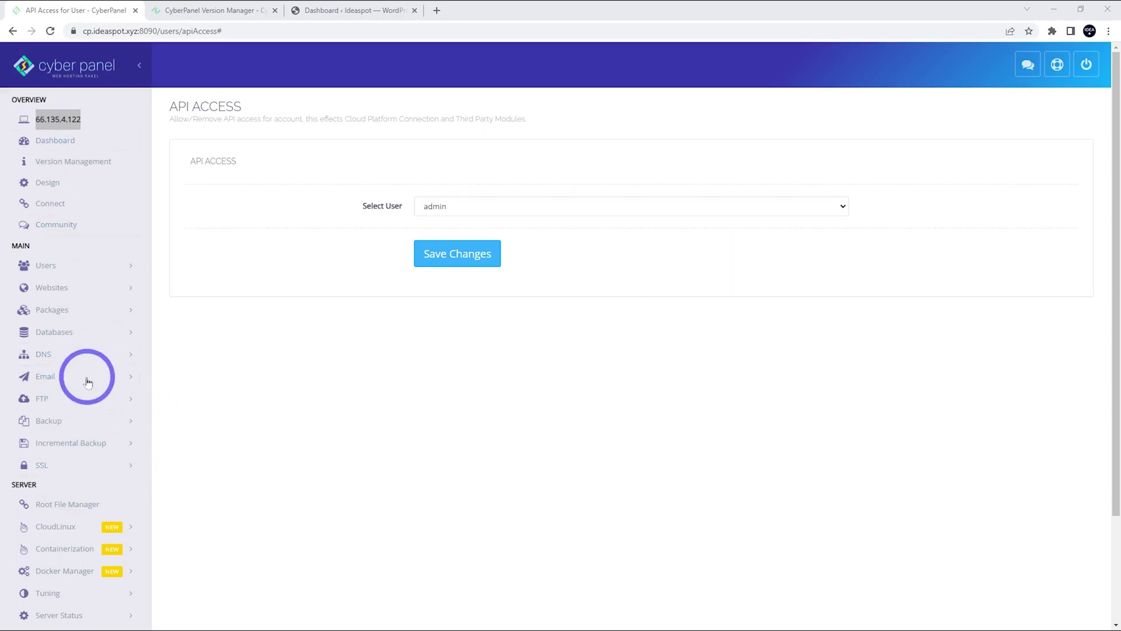
- Expand the Databases, Backup and Security sidebar sections and open the Firewall page
left_click(74, 329)
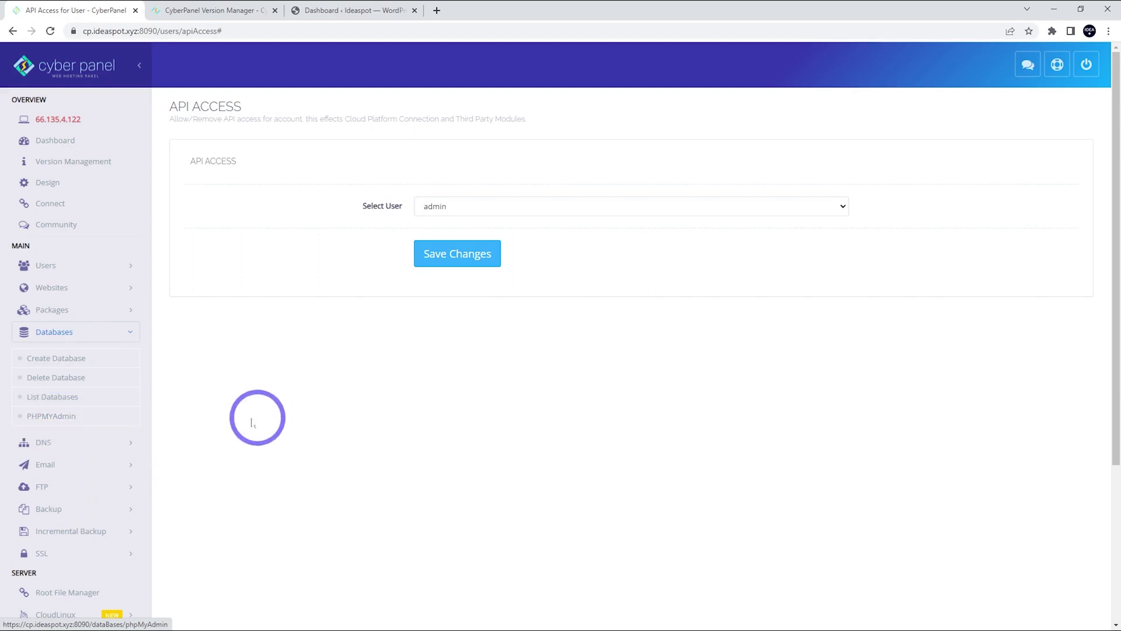
scroll(239, 418, "down", 1)
left_click(66, 449)
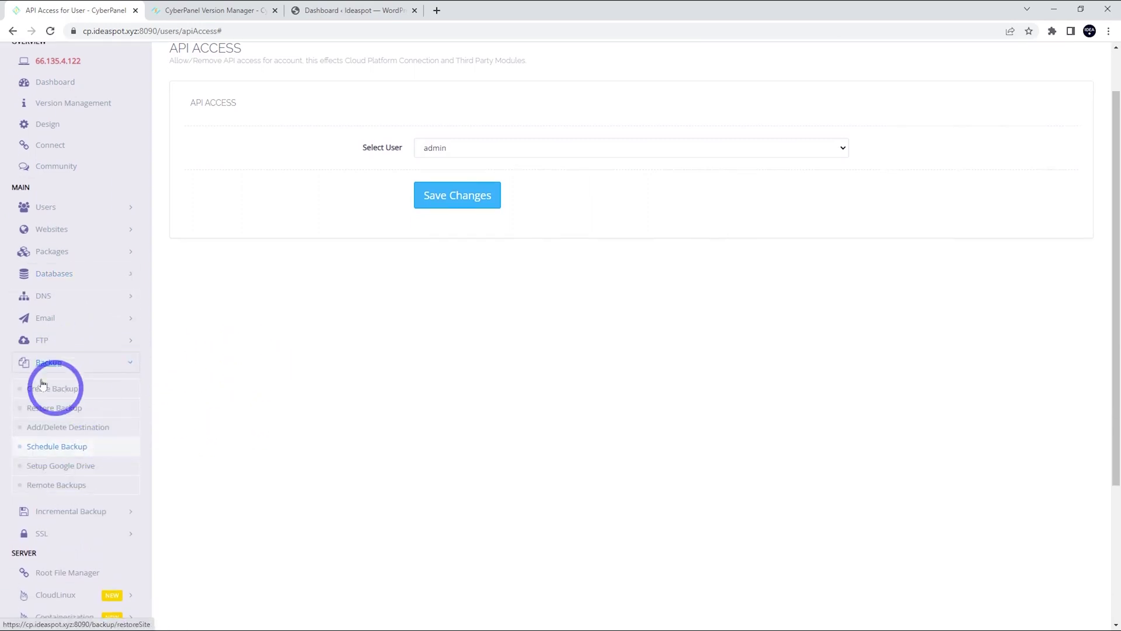
scroll(131, 383, "down", 3)
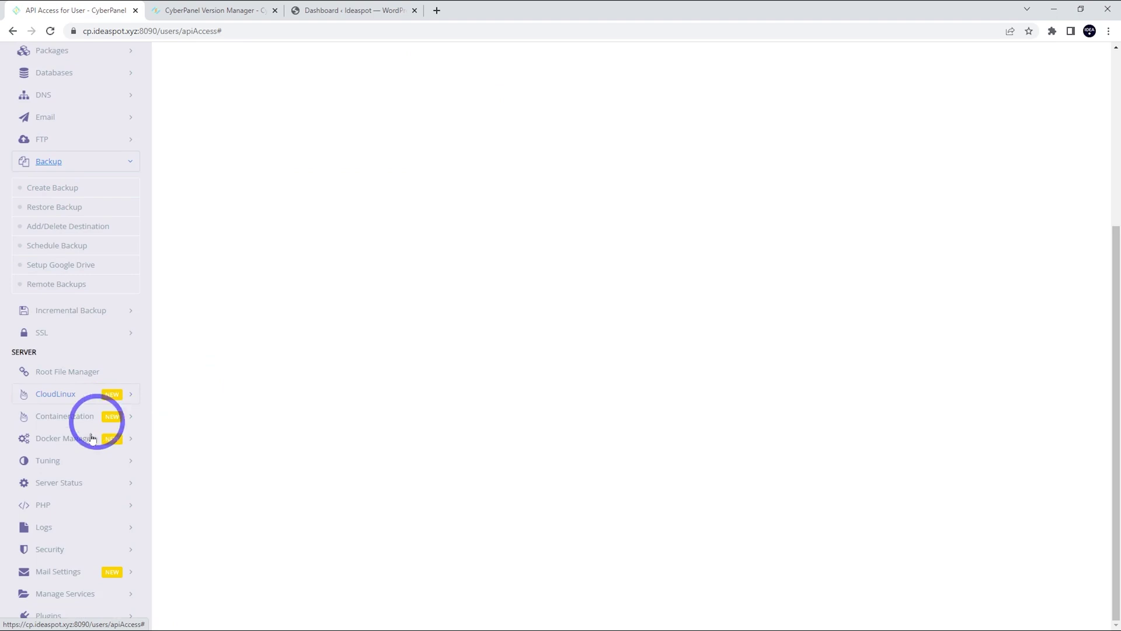
left_click(61, 549)
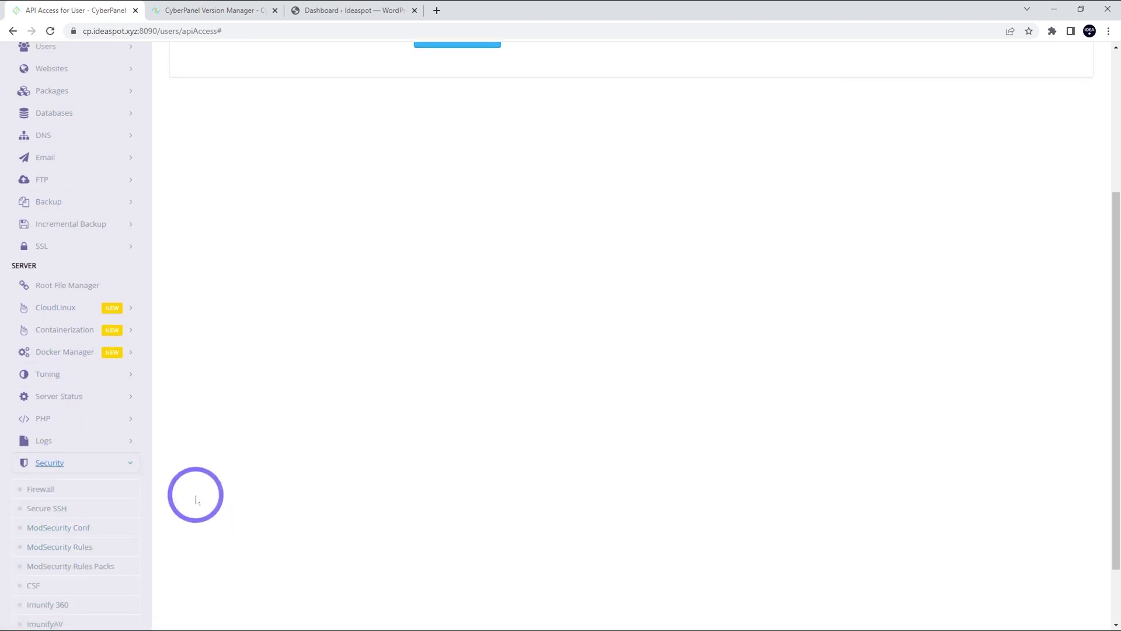
scroll(103, 576, "down", 2)
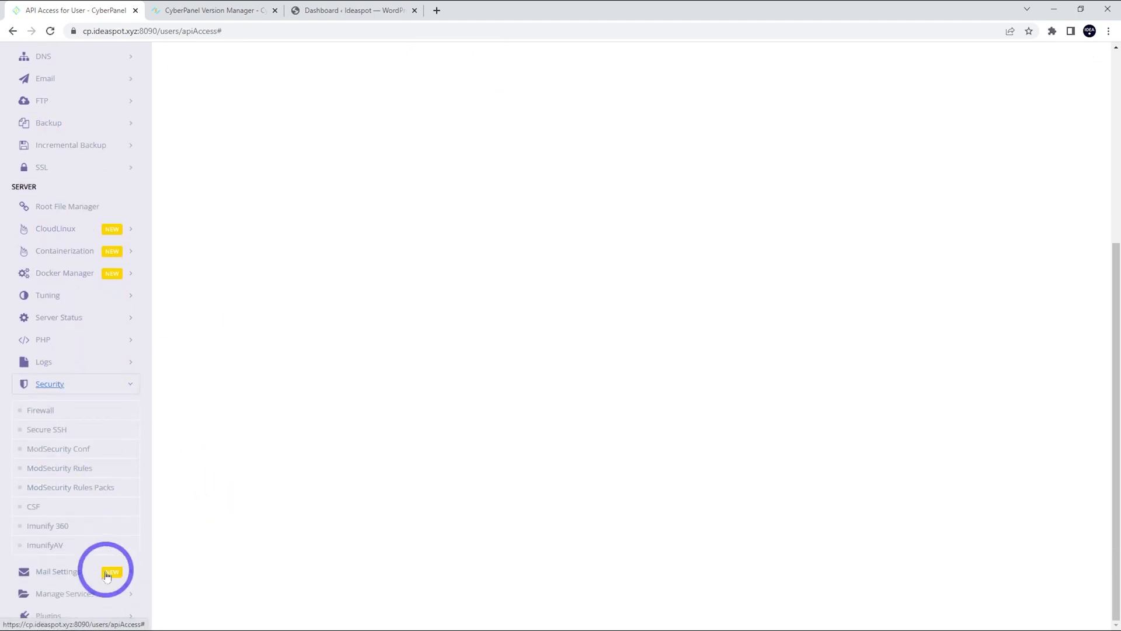
left_click(47, 547)
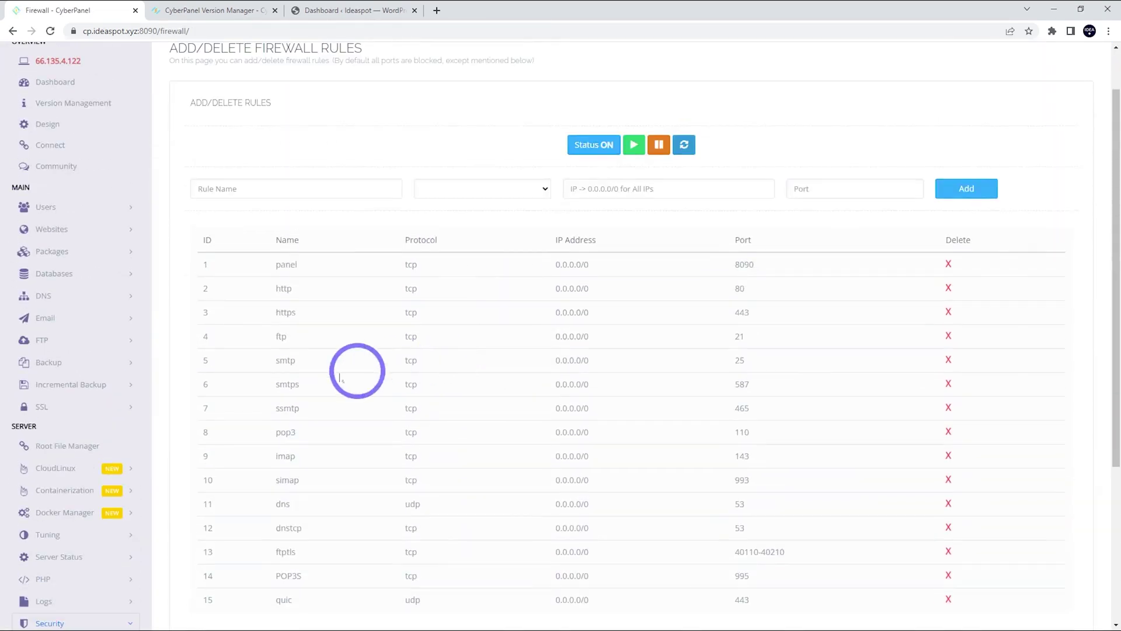
scroll(88, 401, "down", 5)
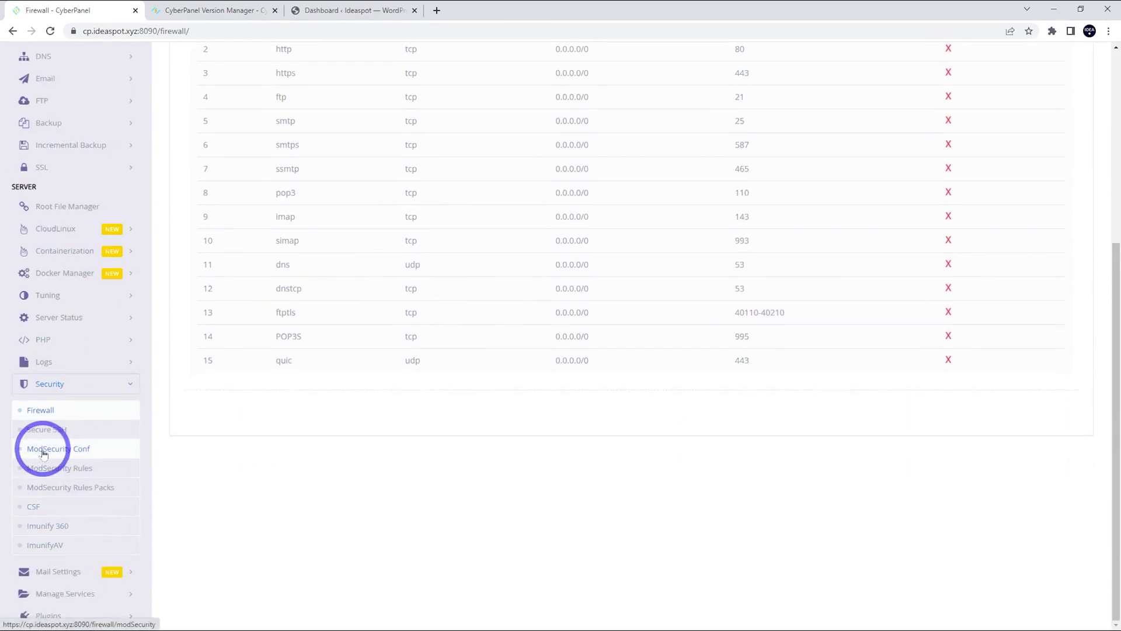
- Install ModSecurity from its configuration page and save the settings with all engines On
left_click(49, 455)
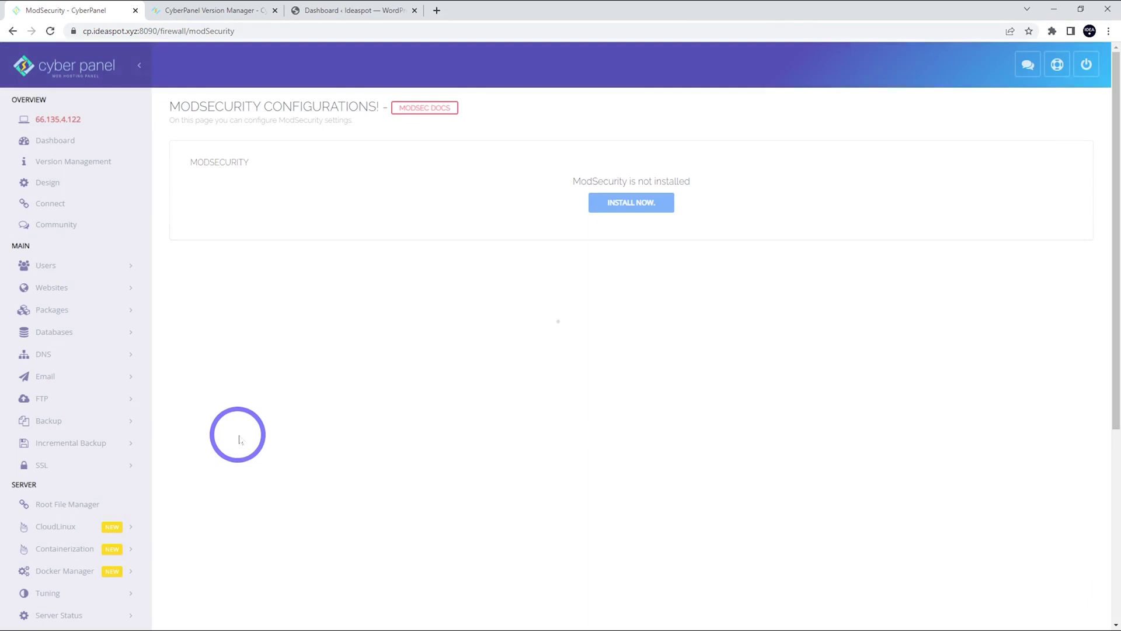
left_click(634, 205)
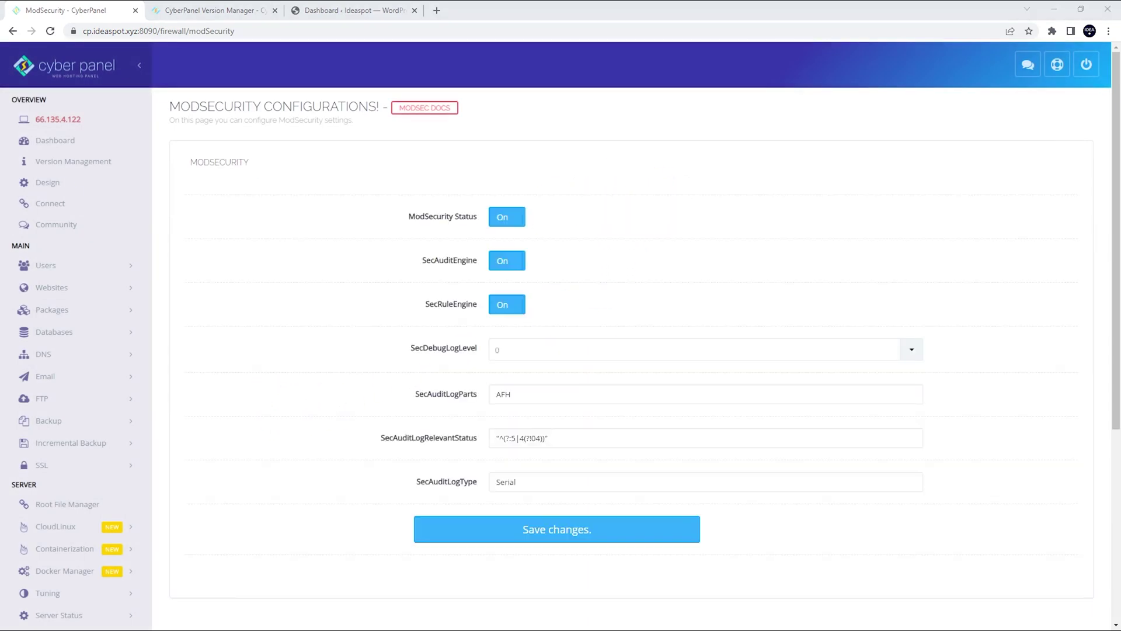
left_click(593, 542)
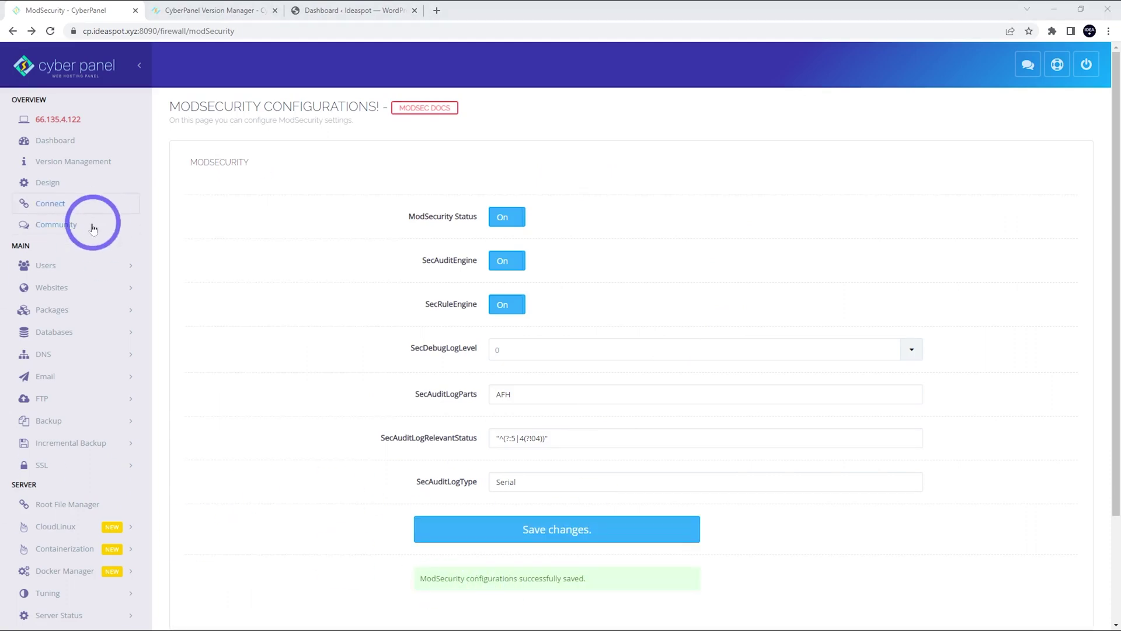
- Open the ModSecurity Rules Packages page from the Security menu
scroll(76, 251, "down", 4)
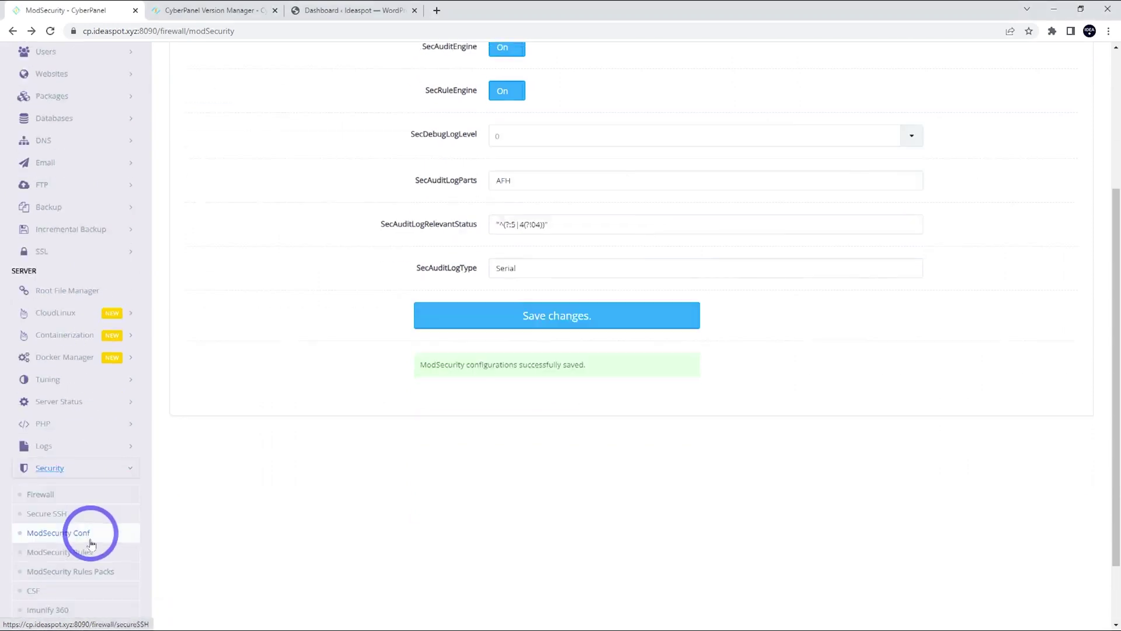
scroll(88, 531, "down", 1)
left_click(47, 494)
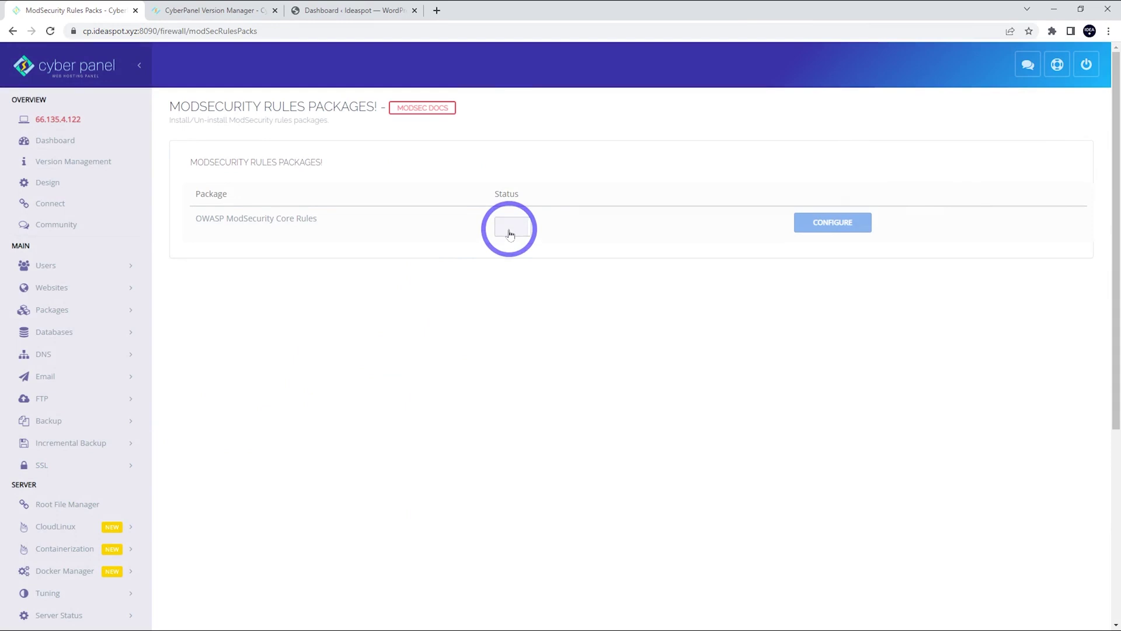
- Switch the OWASP ModSecurity Core Rules package On and expand the Security menu
left_click(509, 234)
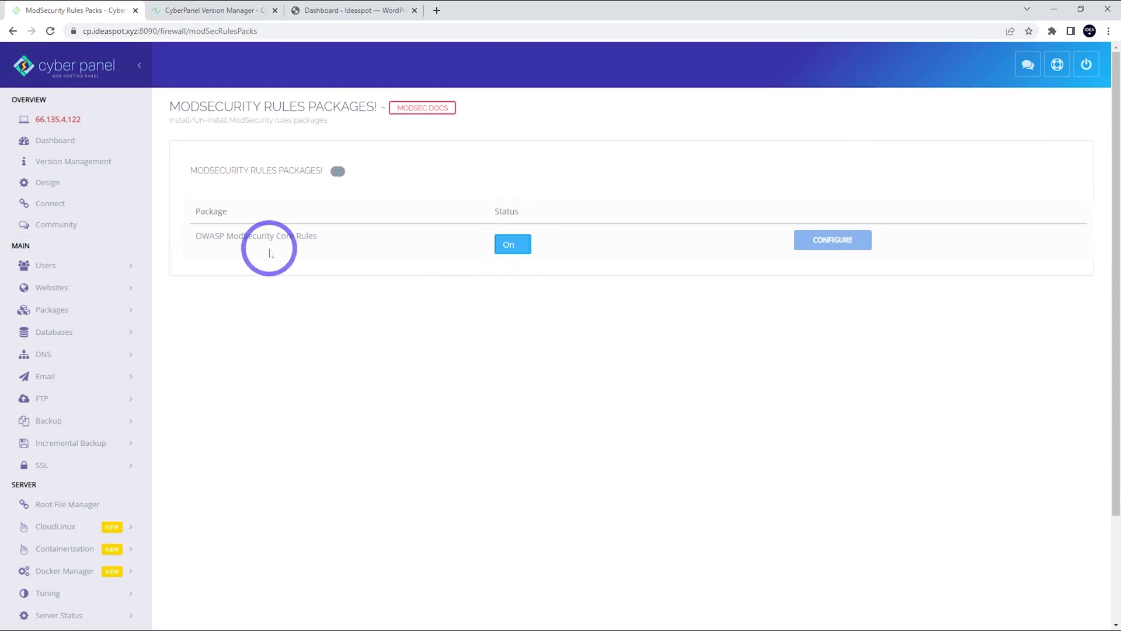
scroll(96, 366, "down", 2)
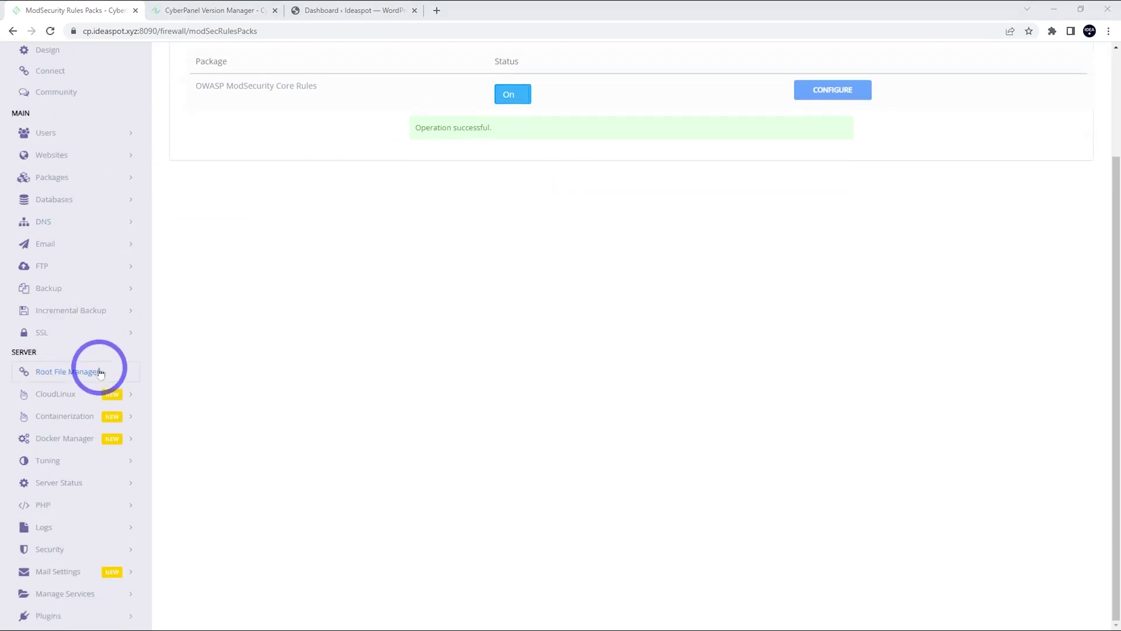
left_click(54, 549)
scroll(106, 490, "down", 2)
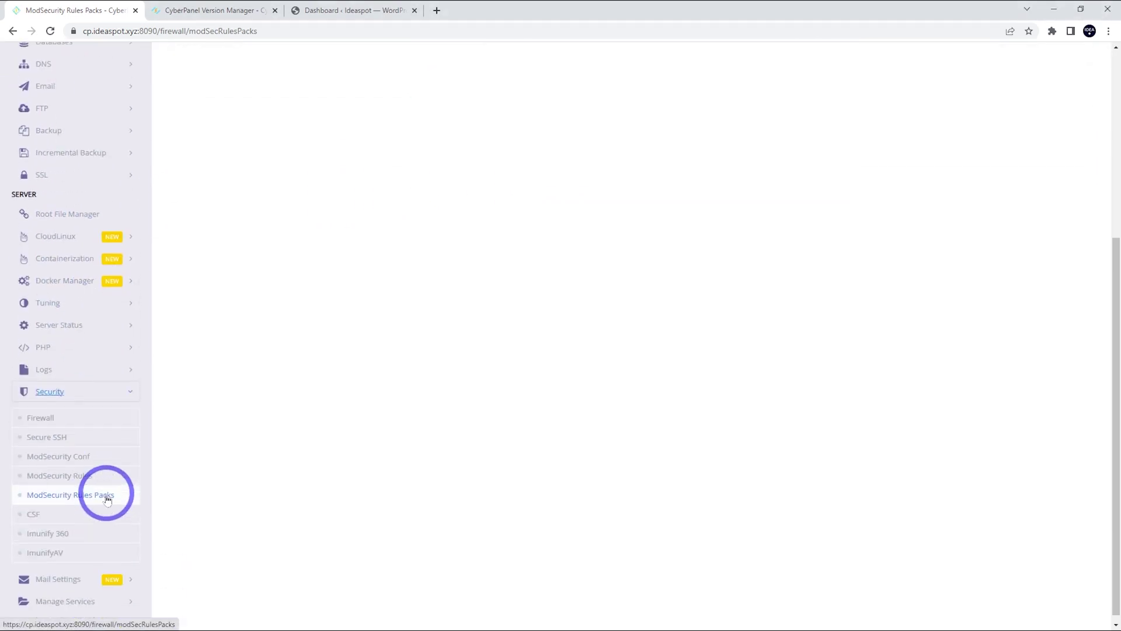
- Install CSF from its Security page, then open Websites > Create Website
left_click(36, 510)
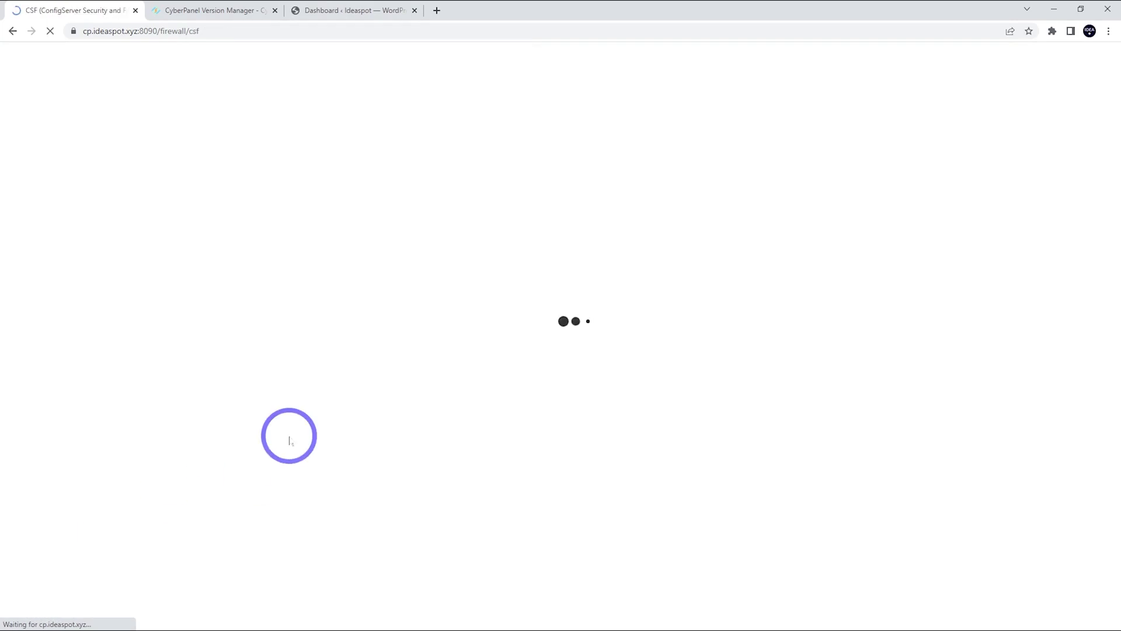
left_click(641, 200)
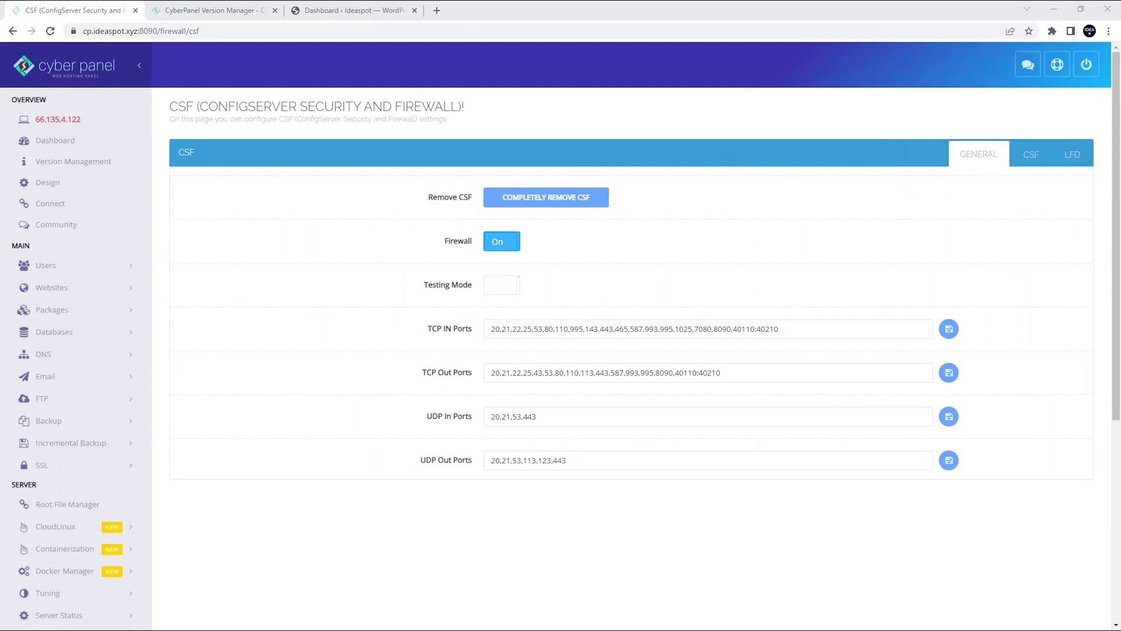
left_click(36, 287)
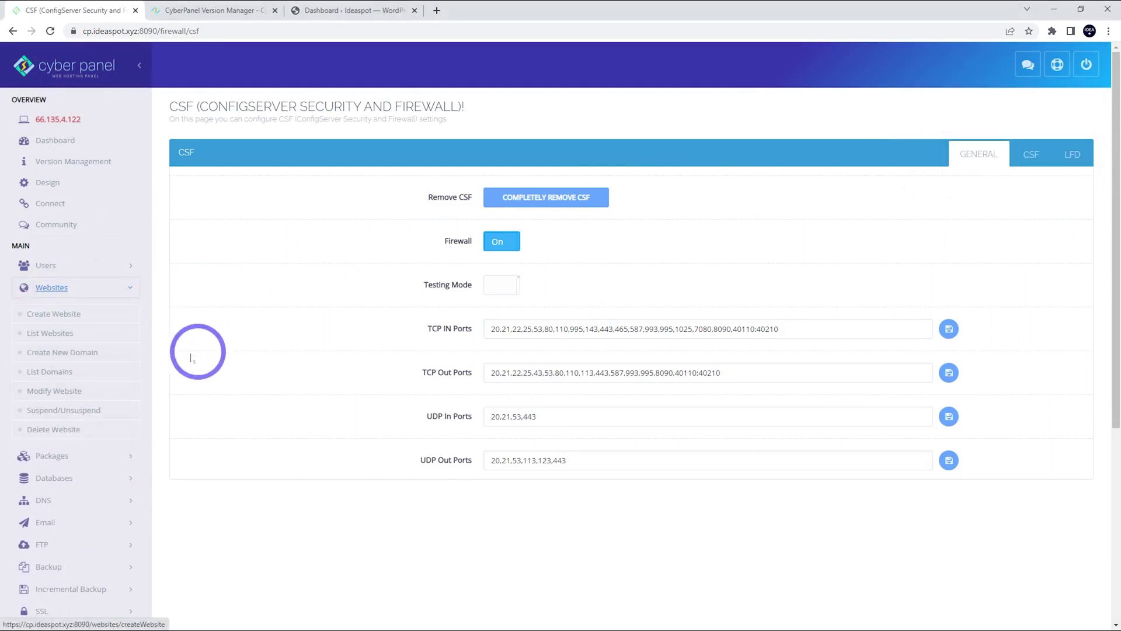
left_click(49, 317)
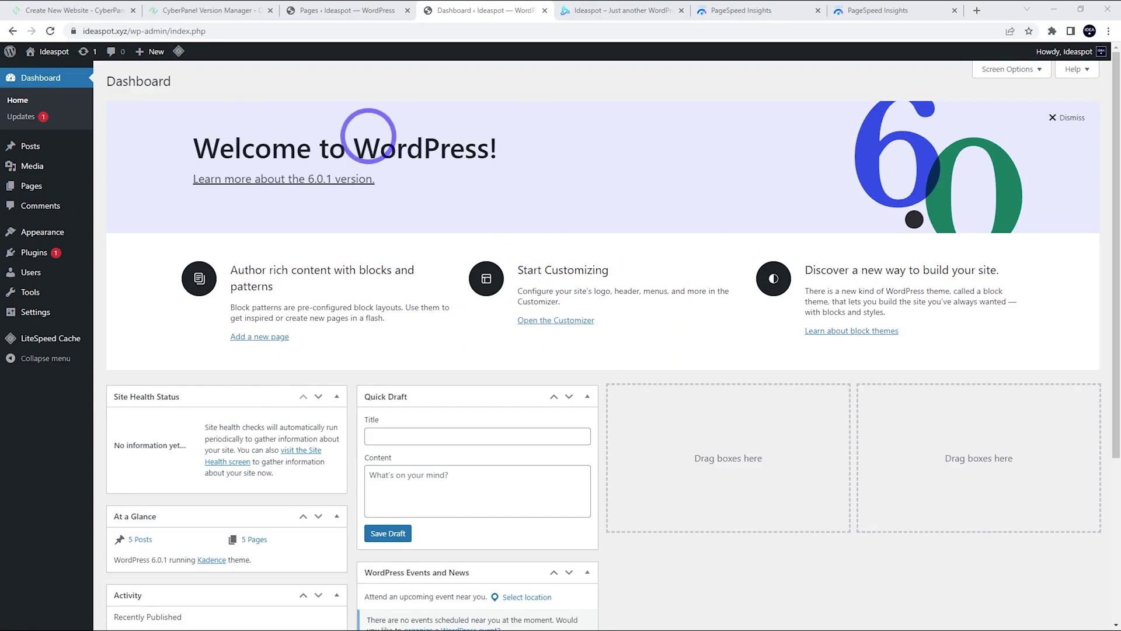
- Review the installed themes and Kadence Starter Templates, then view the Ideaspot homepage
left_click(65, 232)
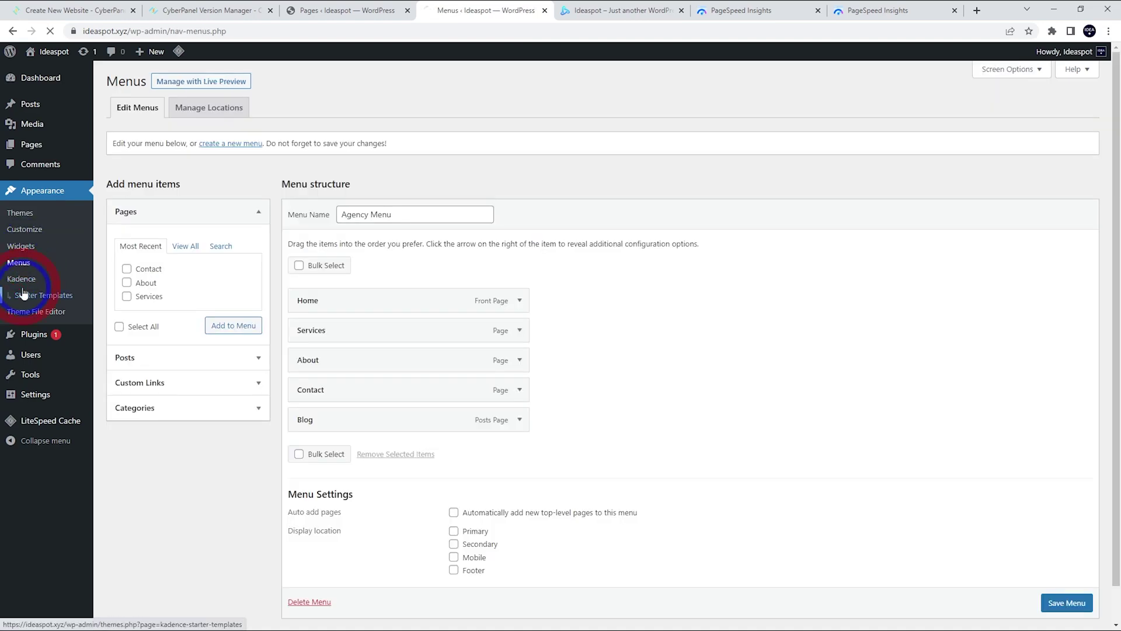
left_click(23, 293)
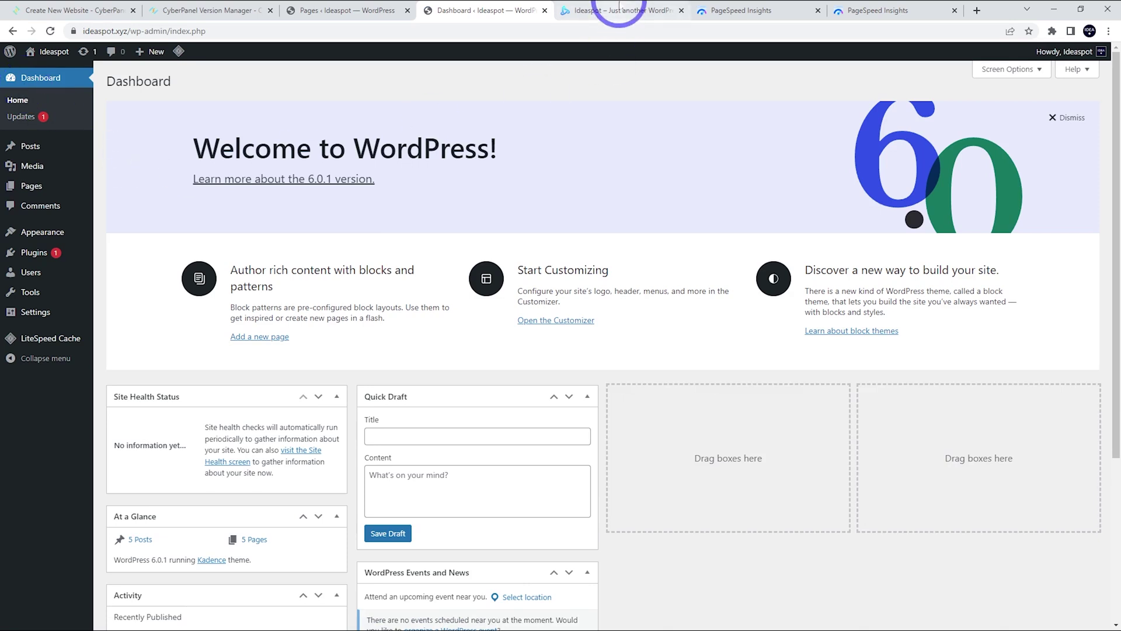
mouse_move(44, 235)
left_click(120, 239)
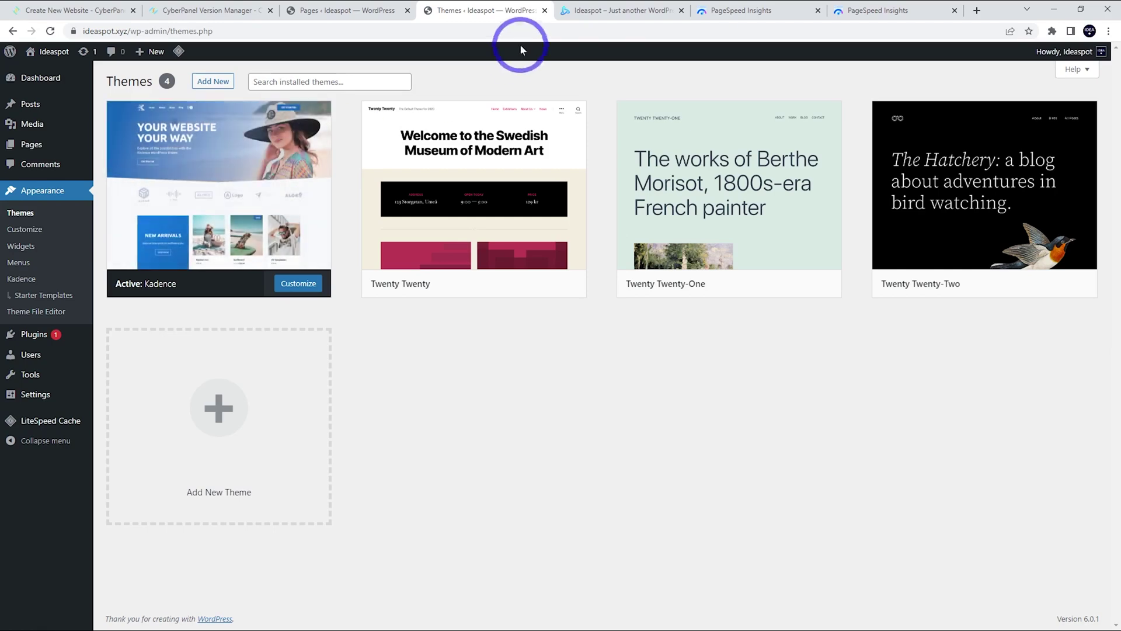
left_click(612, 8)
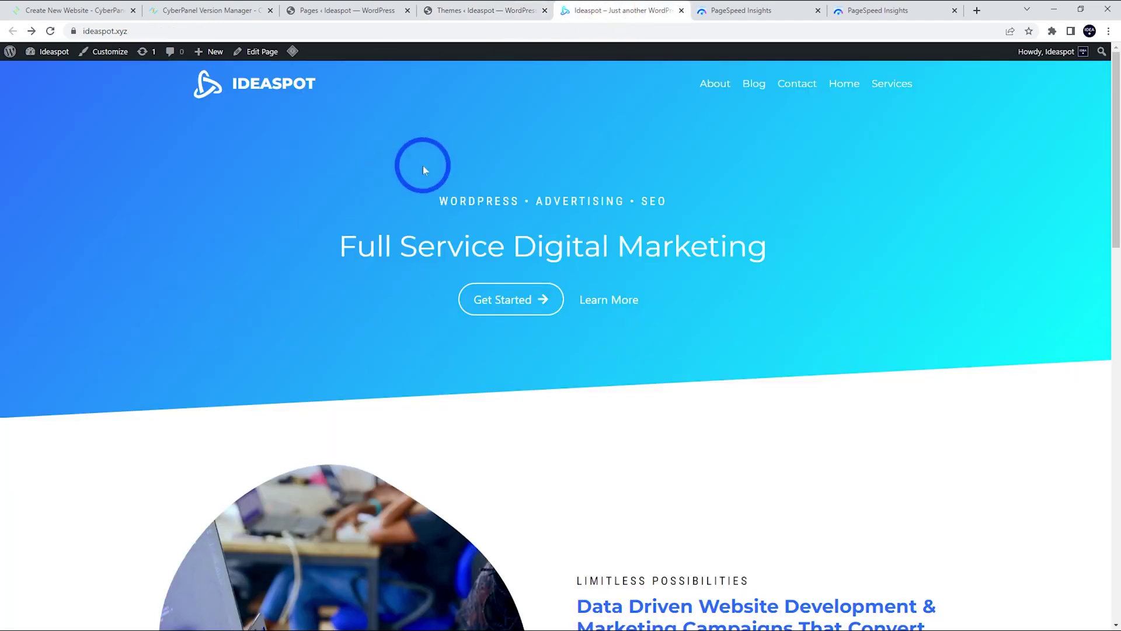
left_click(745, 10)
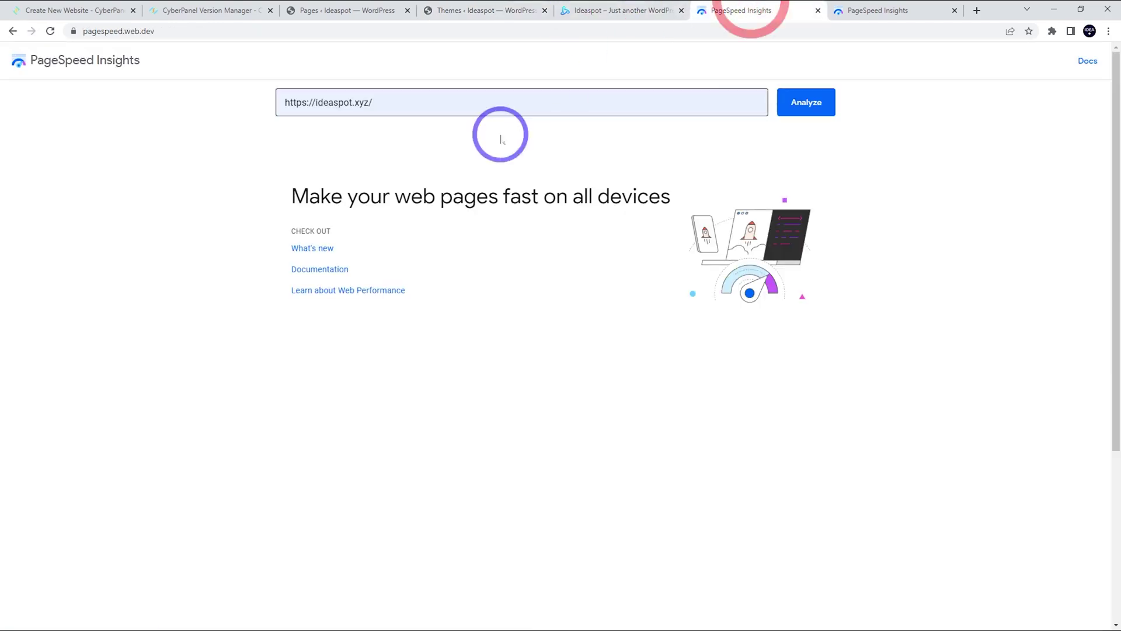
left_click(799, 119)
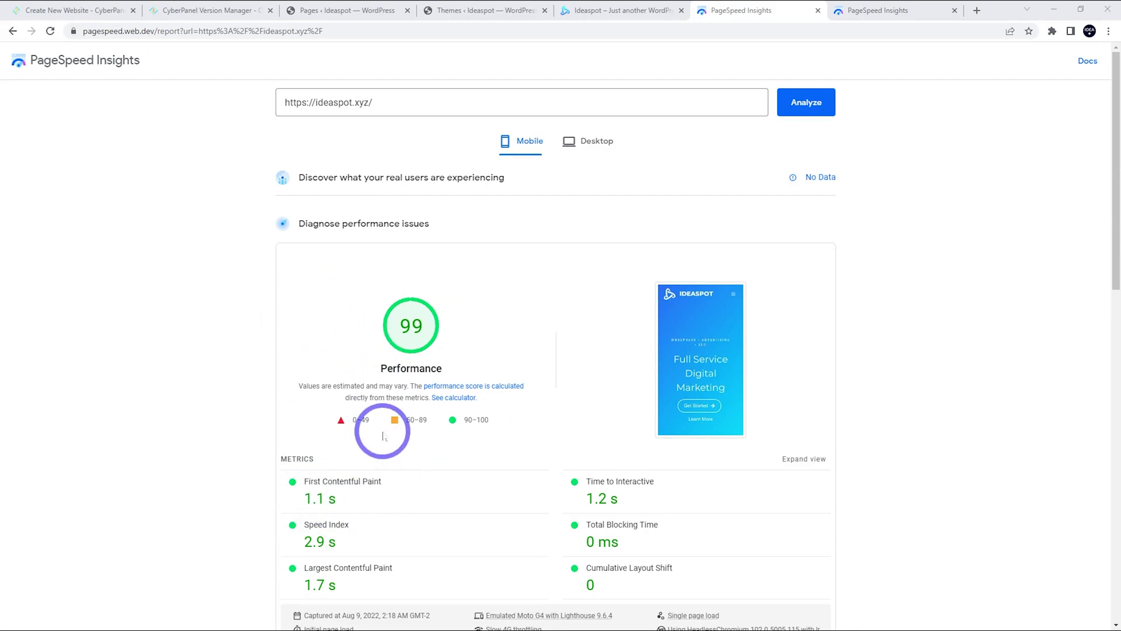
left_click(585, 144)
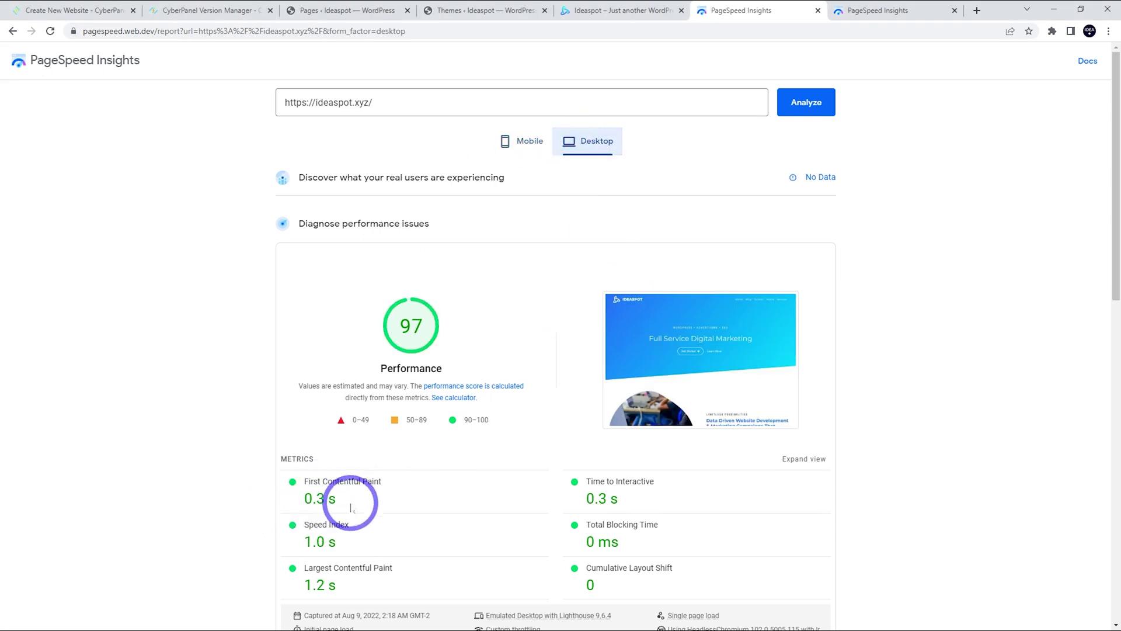
left_click(523, 141)
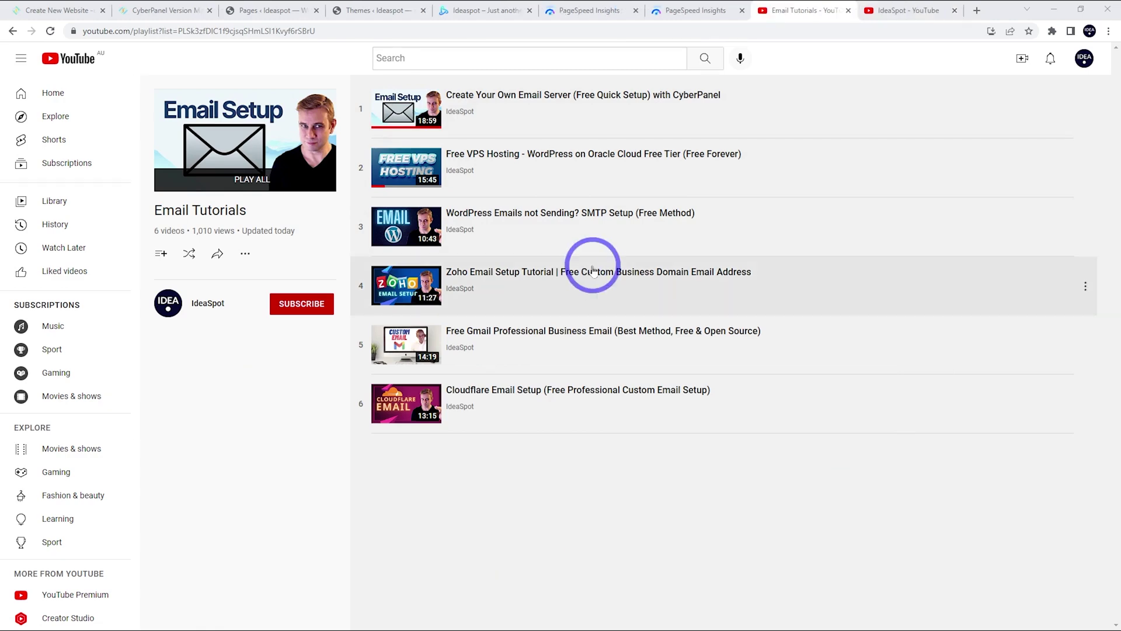
- Bring up the IdeaSpot channel's Videos page listing uploads like CloudPanel + Cloudflare Setup
left_click(911, 10)
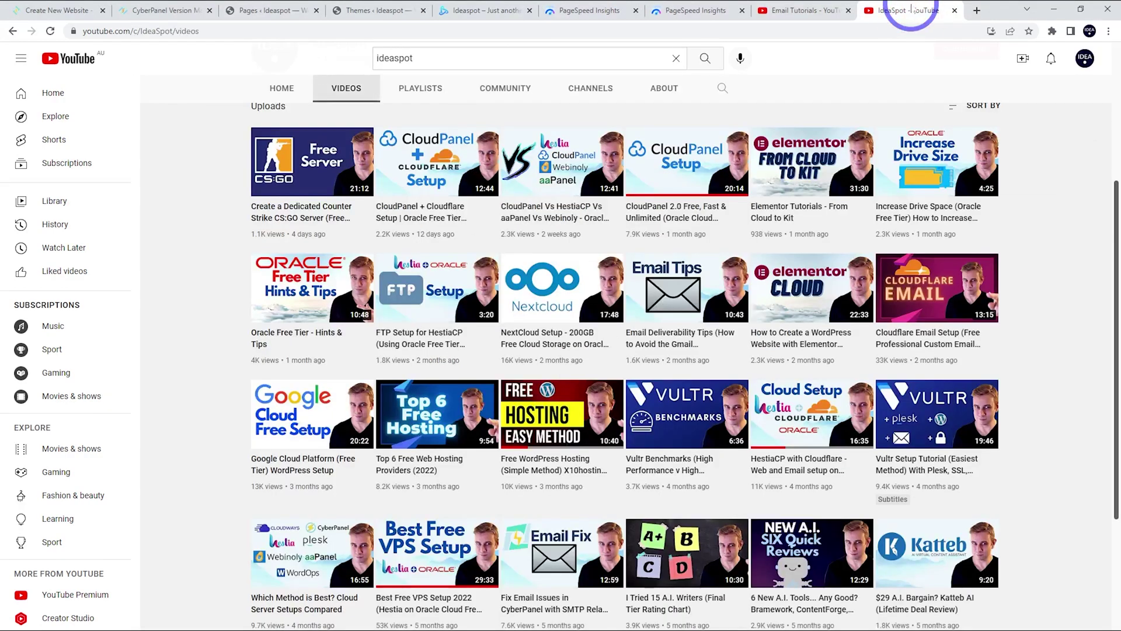